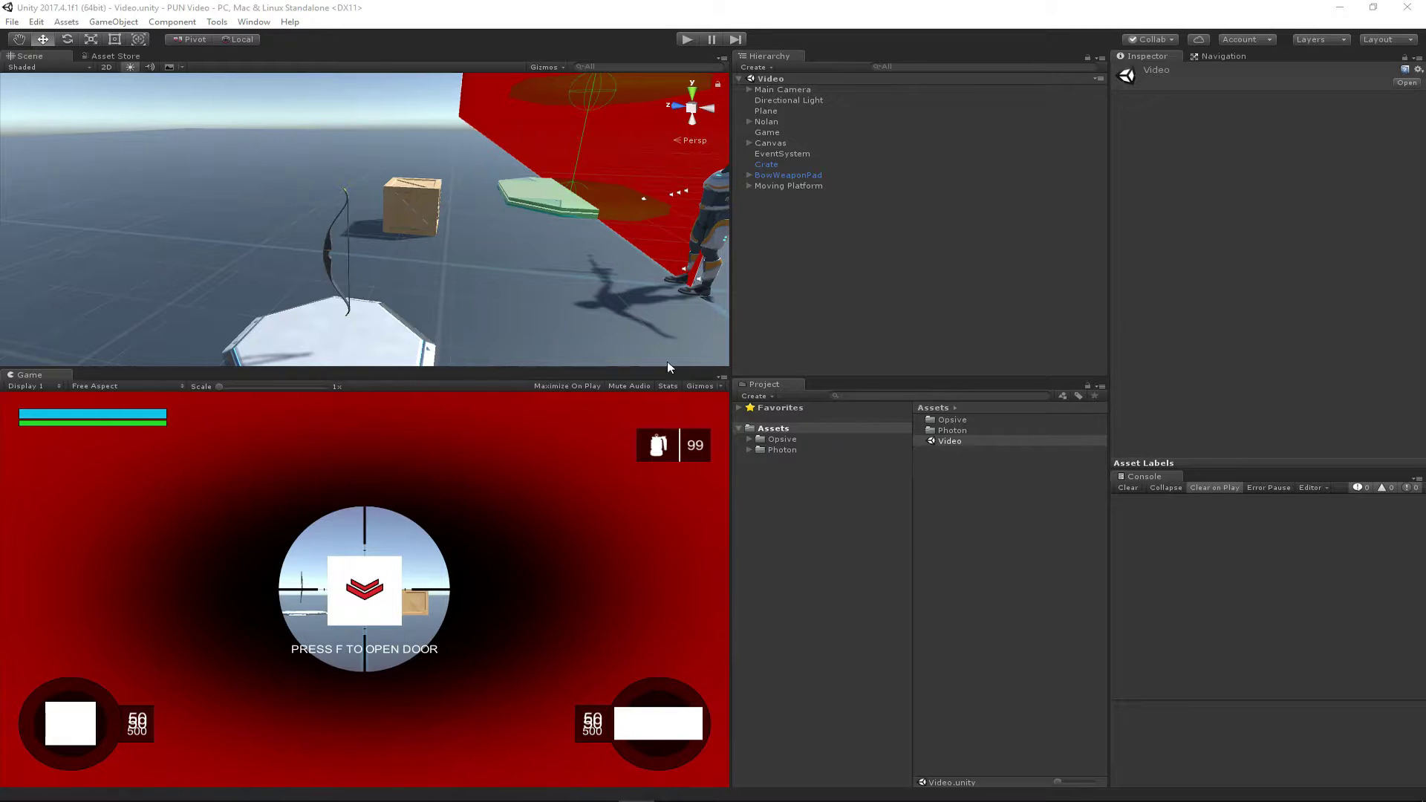
# Step: Examine the scene's character, crate, bow weapon pad and moving platform from several angles
pyautogui.moveTo(414, 255); pyautogui.dragTo(264, 220, button='middle')
pyautogui.keyDown('alt'); pyautogui.moveTo(263, 220); pyautogui.dragTo(471, 229); pyautogui.keyUp('alt')
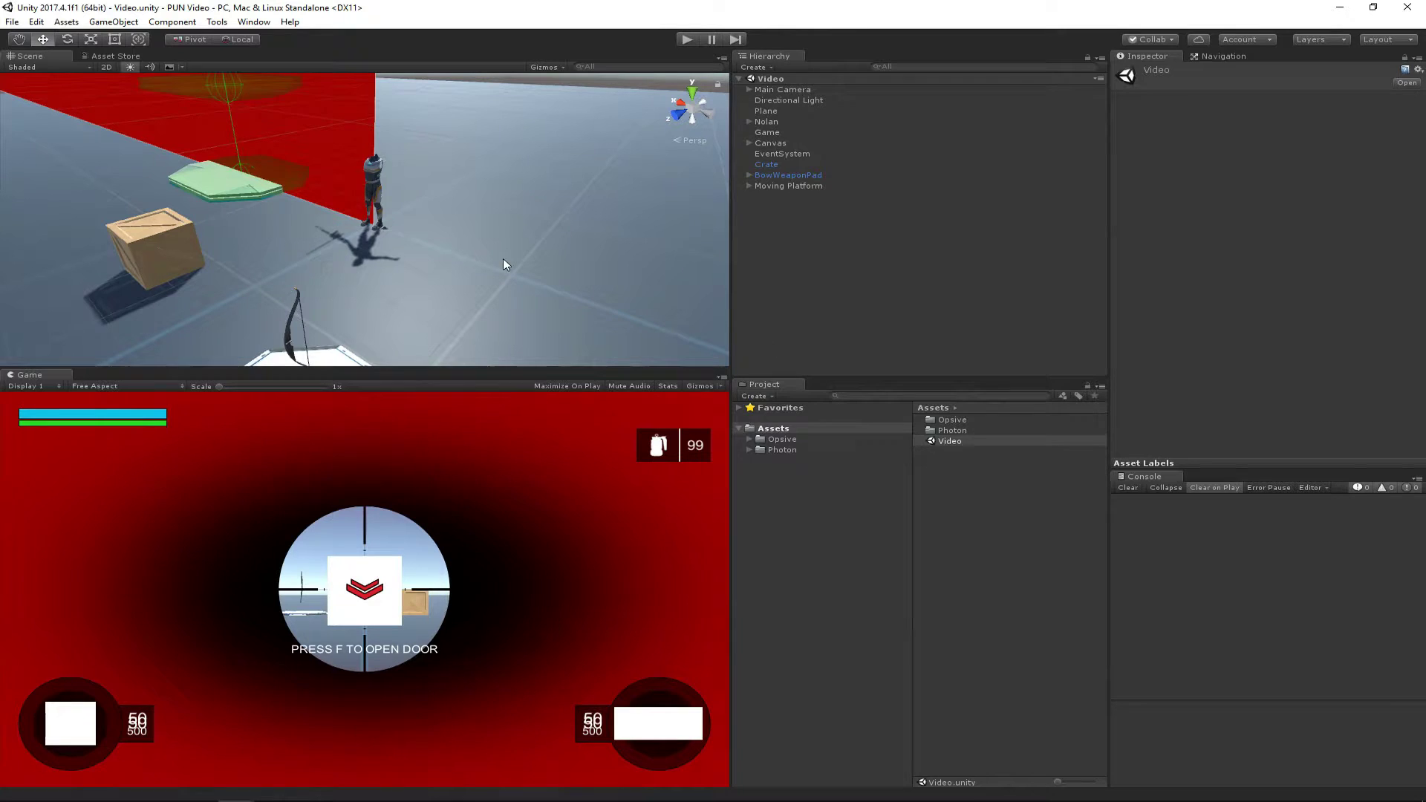
pyautogui.keyDown('alt'); pyautogui.moveTo(490, 272); pyautogui.dragTo(450, 221); pyautogui.keyUp('alt')
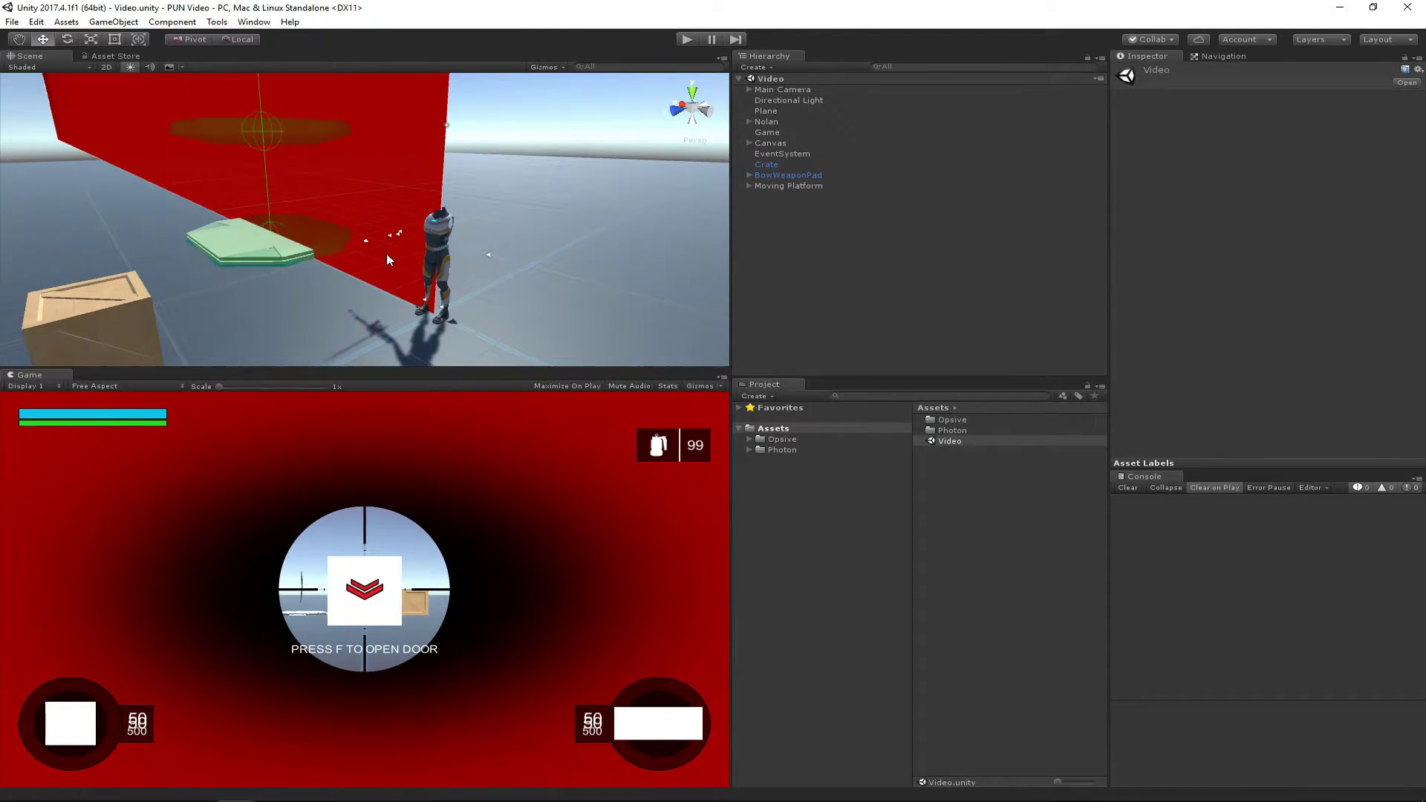
pyautogui.keyDown('alt'); pyautogui.moveTo(372, 266); pyautogui.dragTo(346, 236); pyautogui.keyUp('alt')
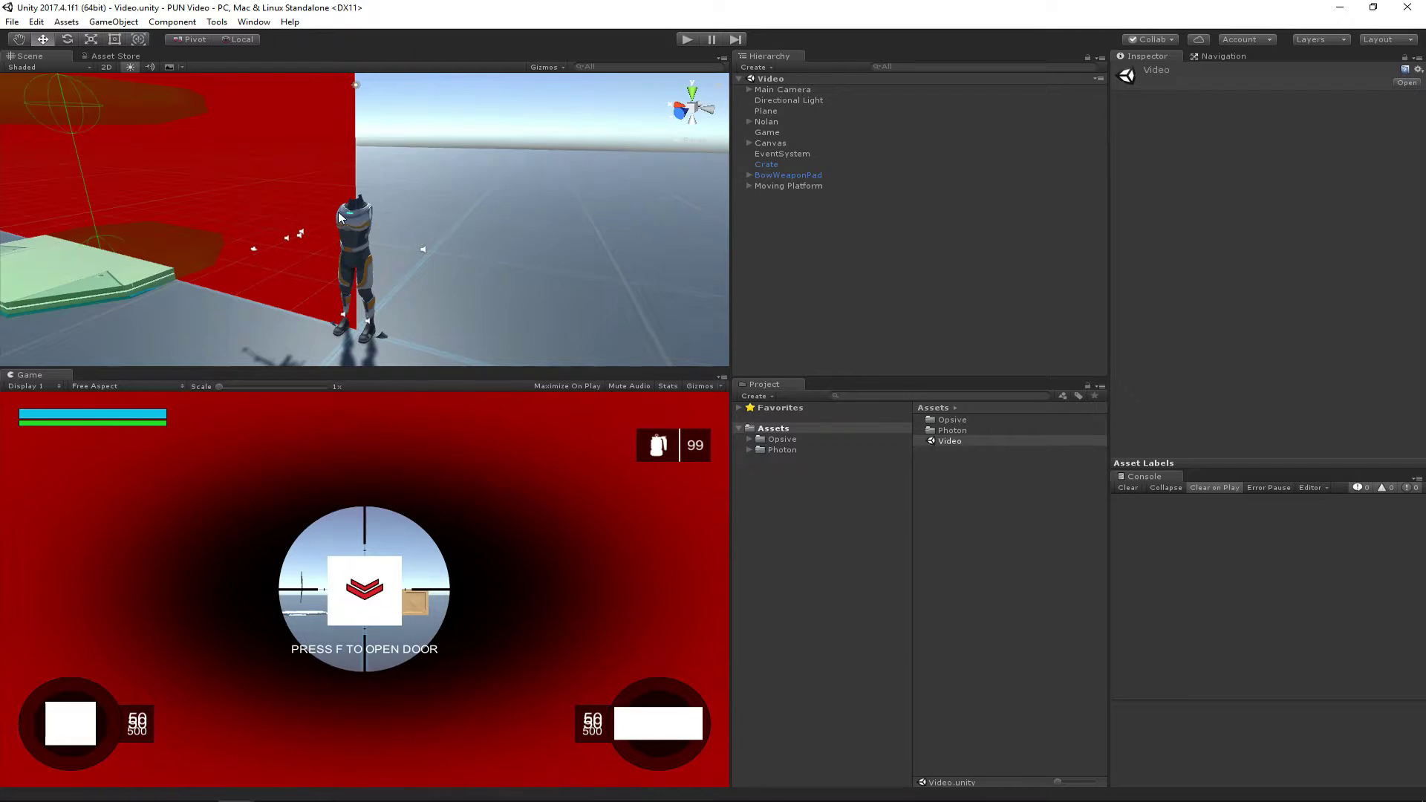
pyautogui.scroll(1, 349, 227)
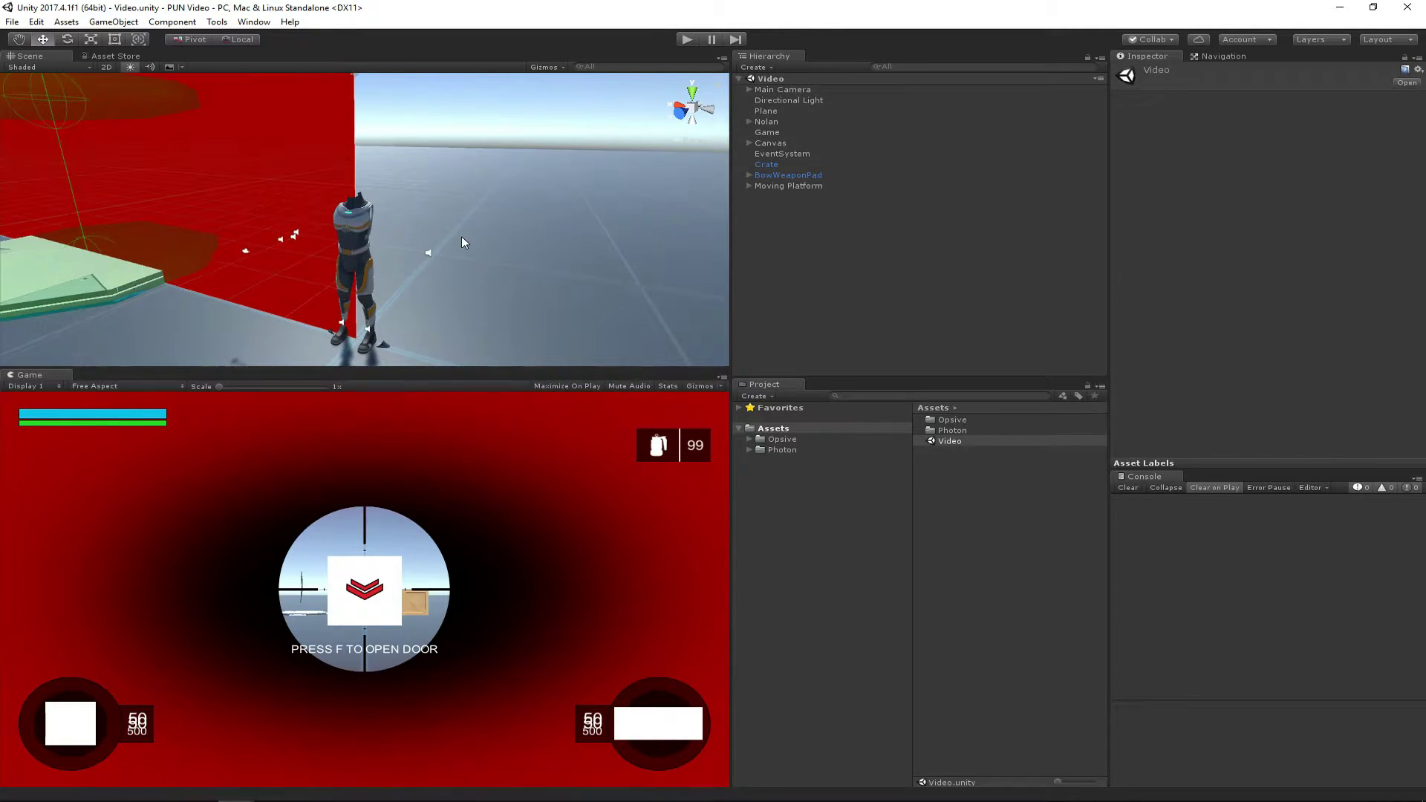
pyautogui.moveTo(461, 243); pyautogui.dragTo(439, 248, button='right')
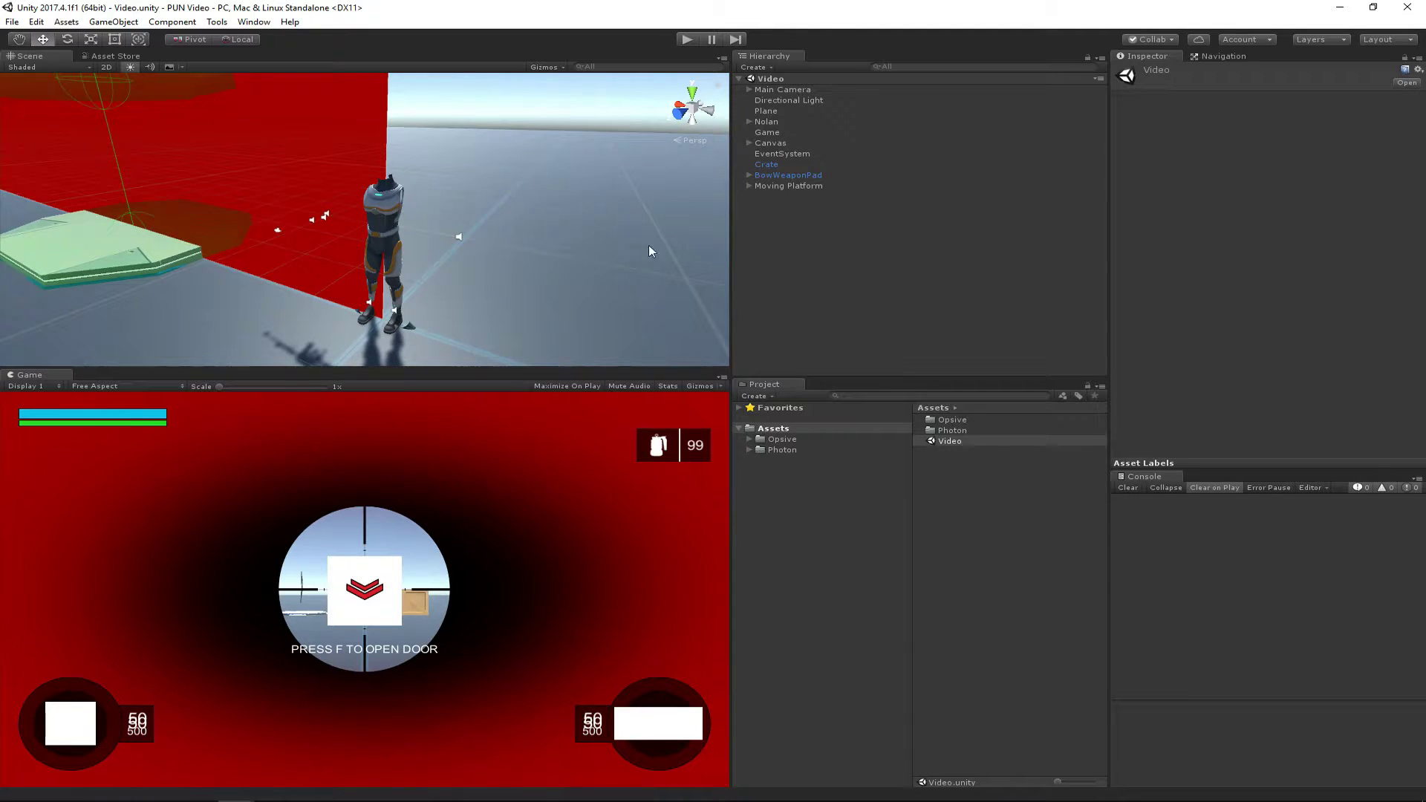
pyautogui.click(883, 263)
pyautogui.moveTo(462, 255); pyautogui.dragTo(476, 254, button='right')
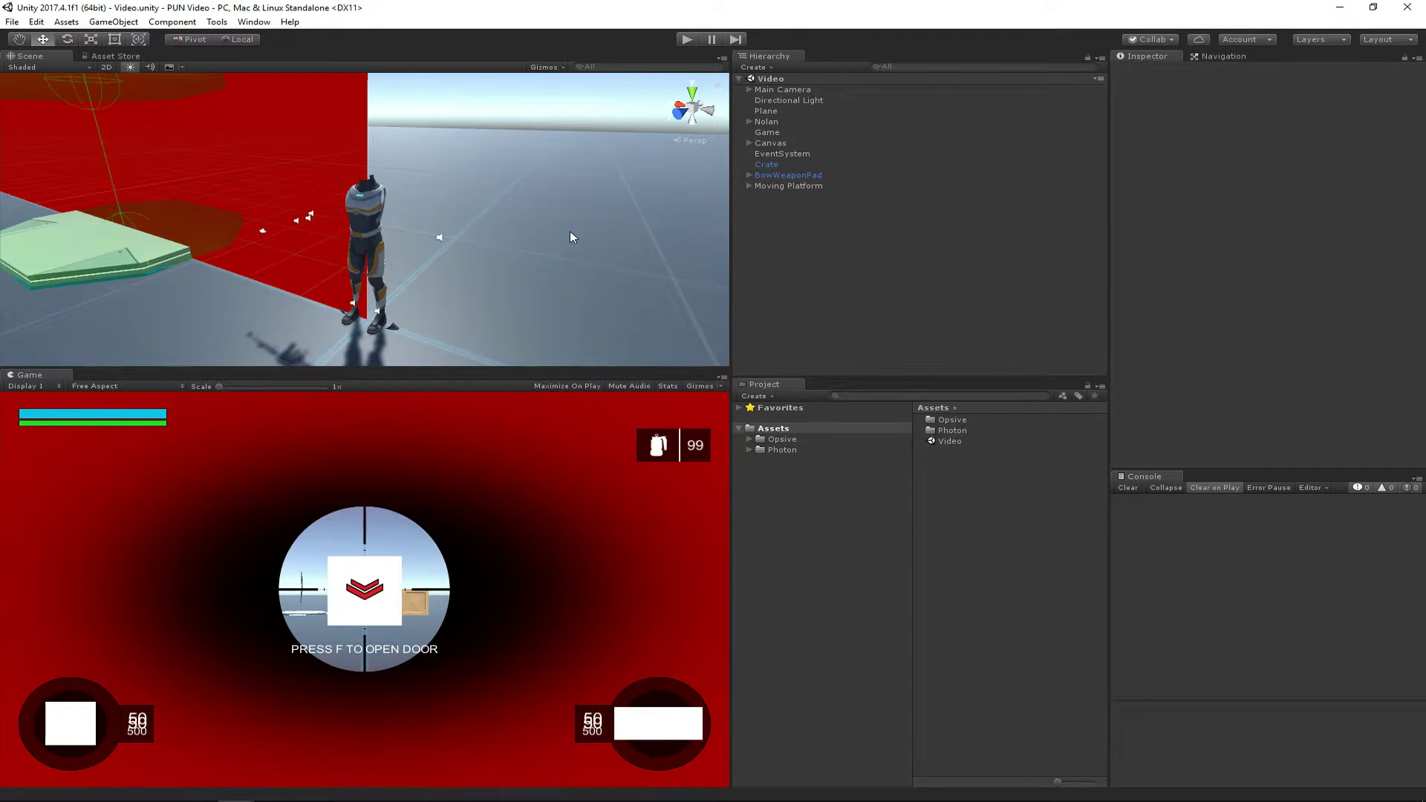
pyautogui.moveTo(569, 231); pyautogui.dragTo(664, 87, button='right')
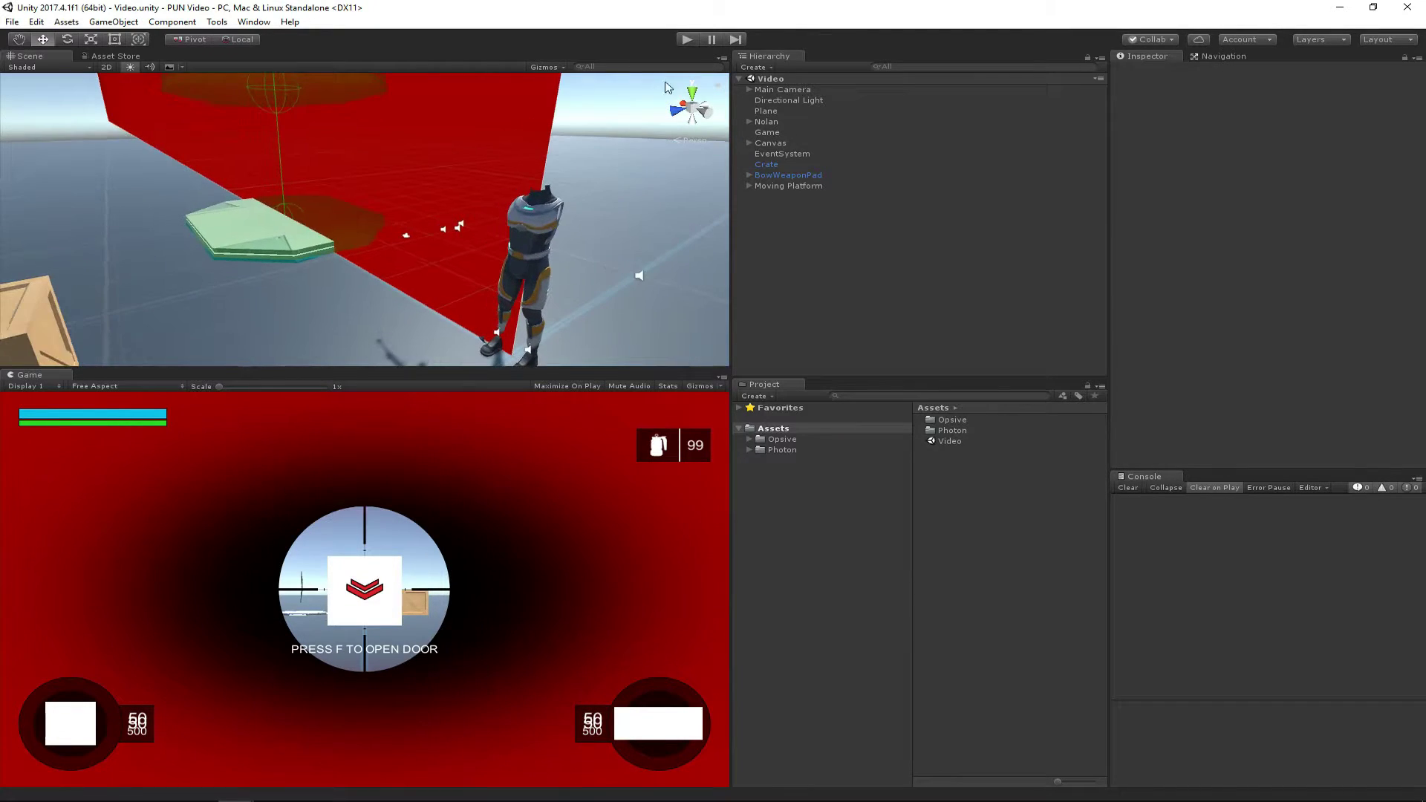
# Step: Play the scene, move the character around and fire several rifle shots
pyautogui.click(687, 39)
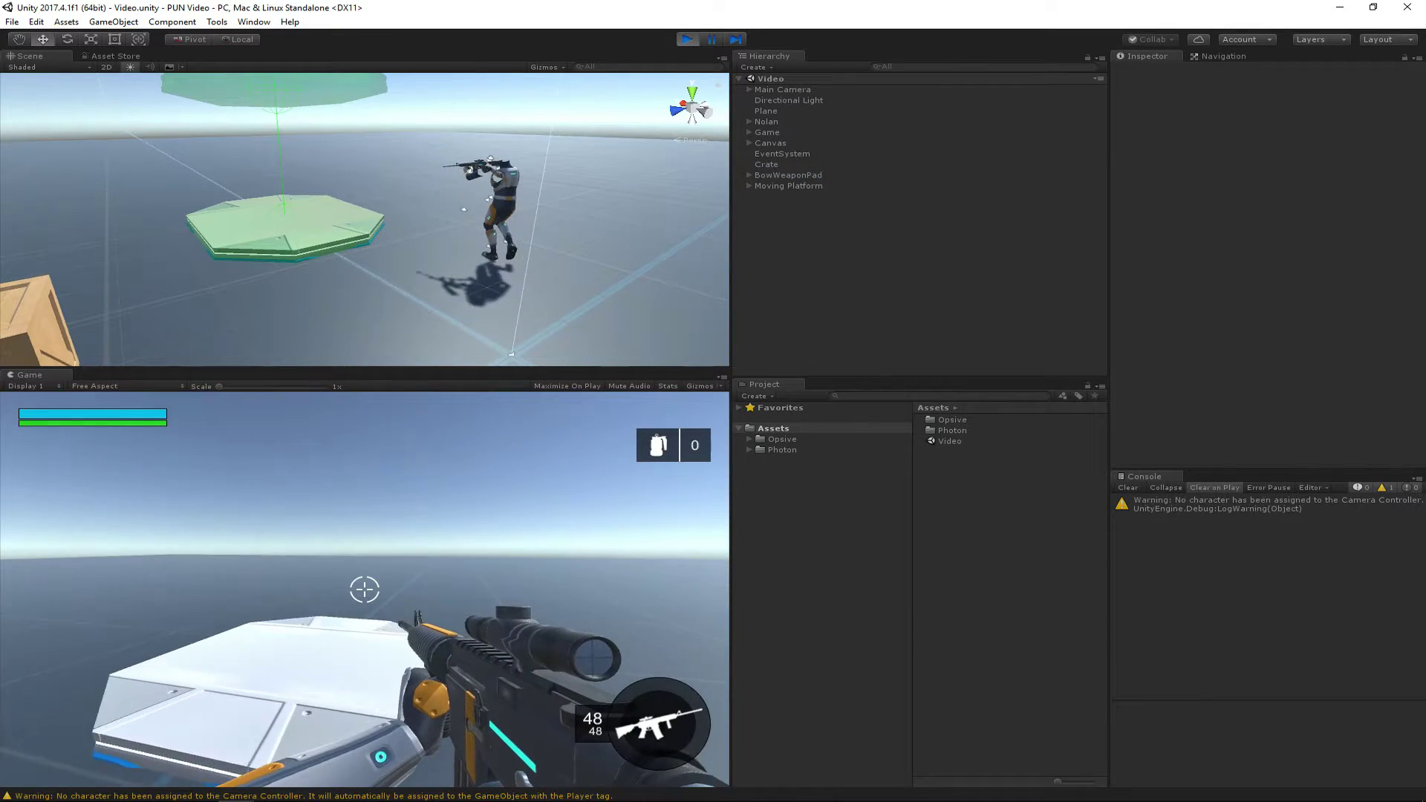
pyautogui.press('w')
pyautogui.click(364, 589)
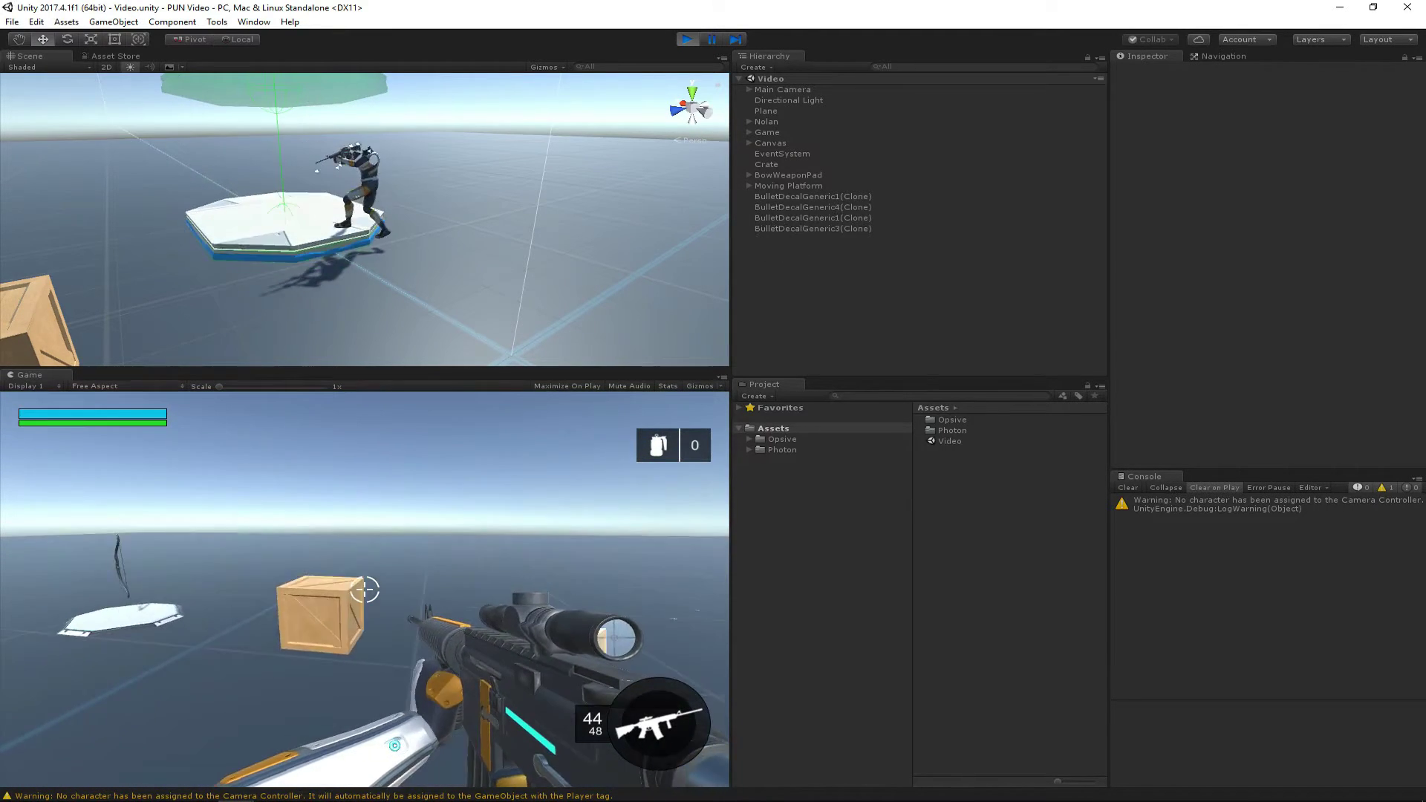
# Step: Switch the character to the sword and destroy the wooden crate with it
pyautogui.press('w')
pyautogui.press('2')
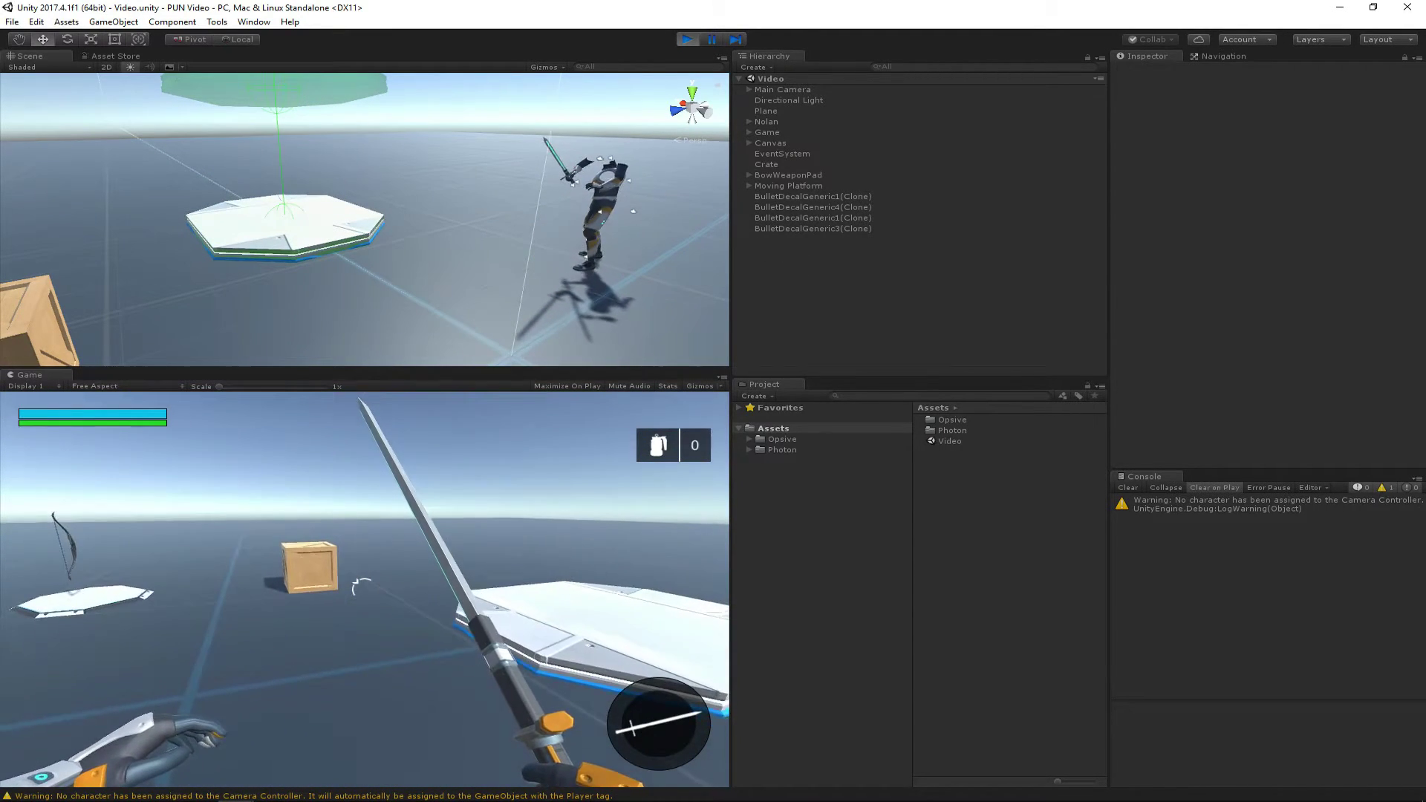
pyautogui.press('w')
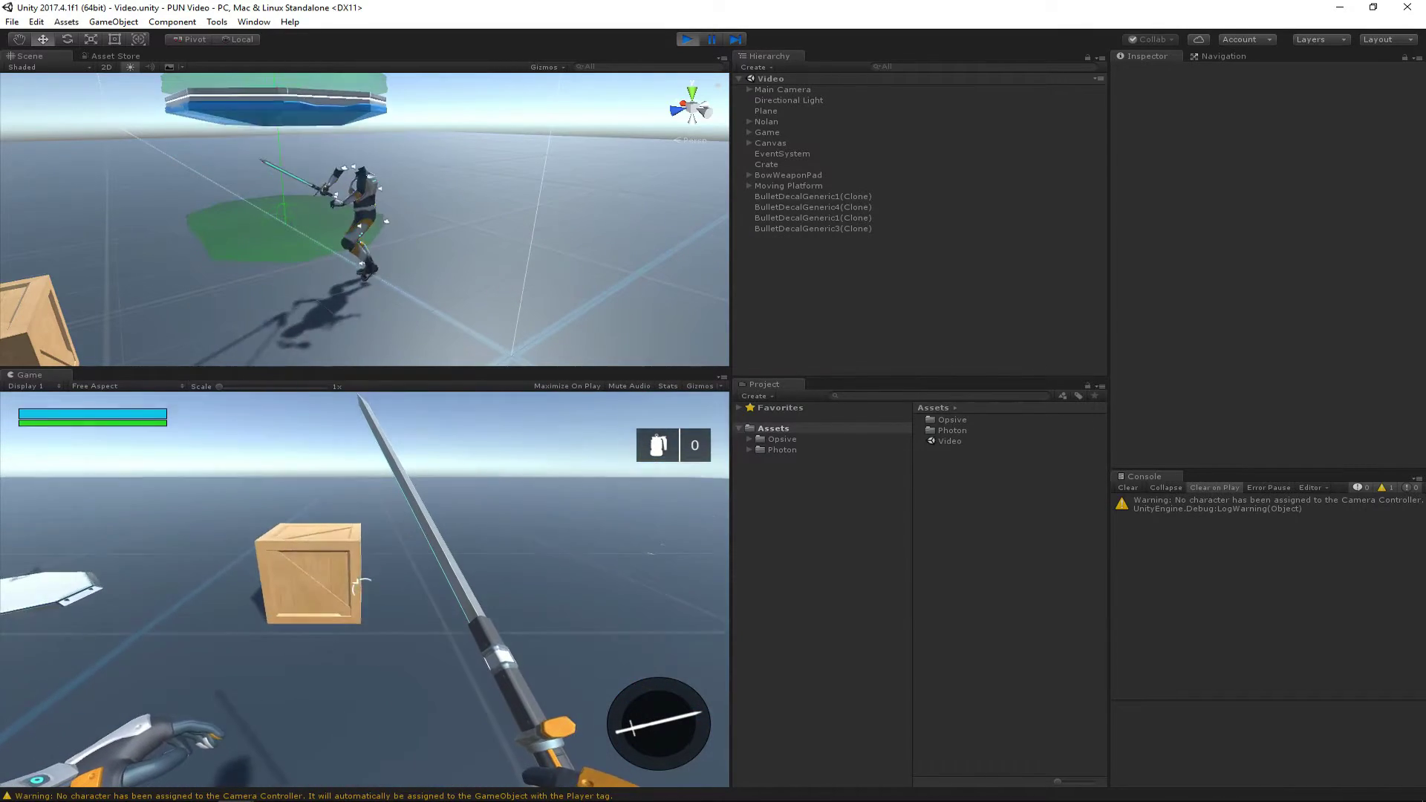
pyautogui.press('w')
pyautogui.click(362, 585)
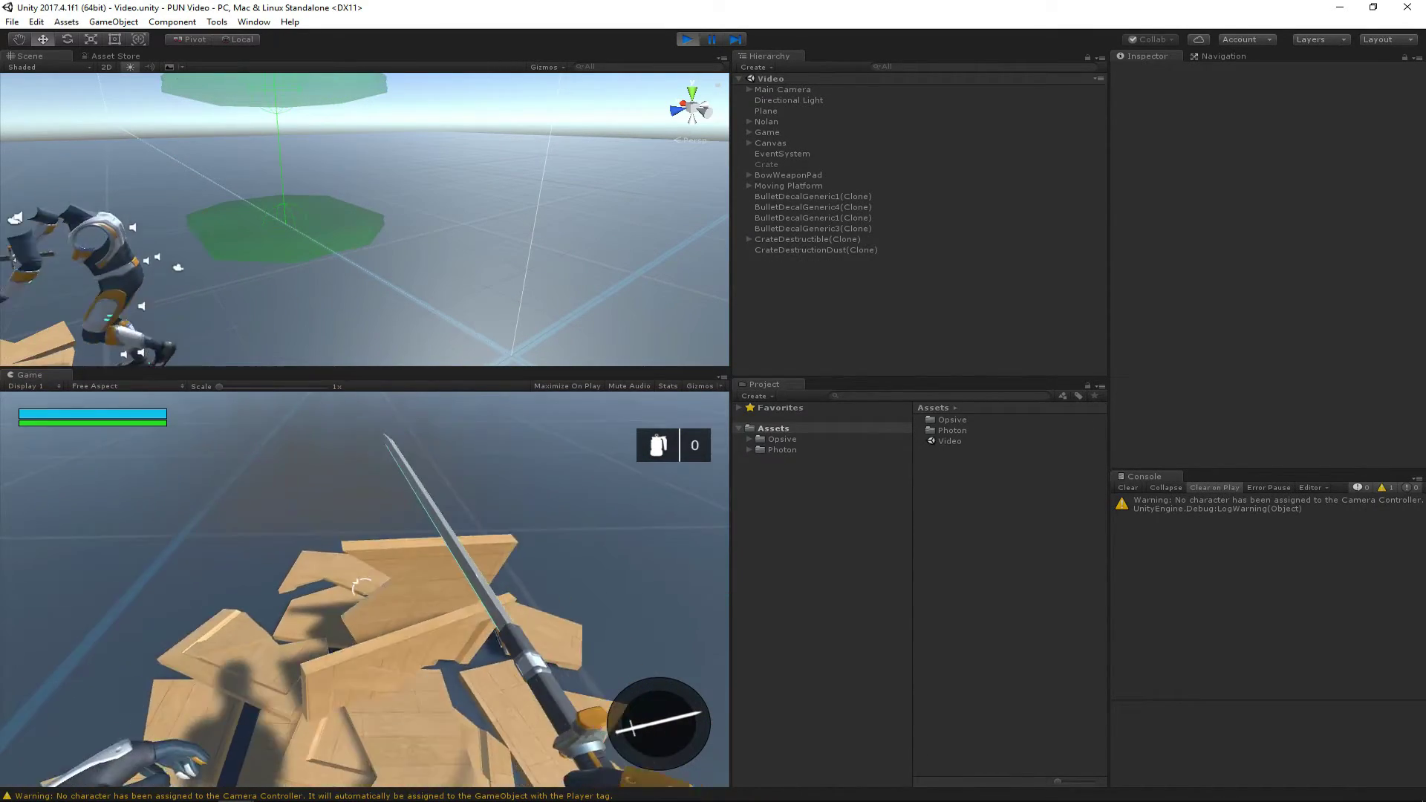
# Step: Pick up the bow from the weapon pad, test firing an arrow and end the play test
pyautogui.press('w')
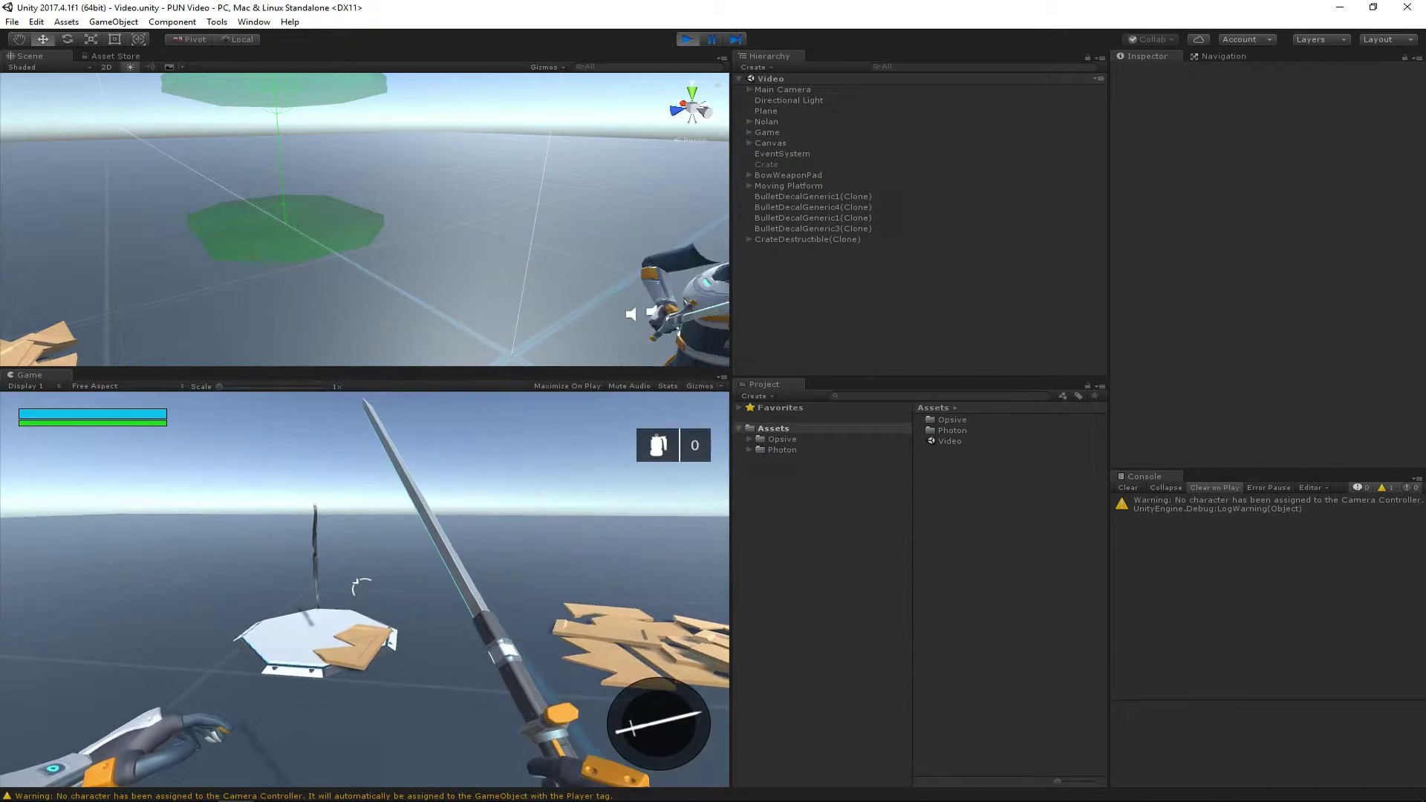
pyautogui.press('w')
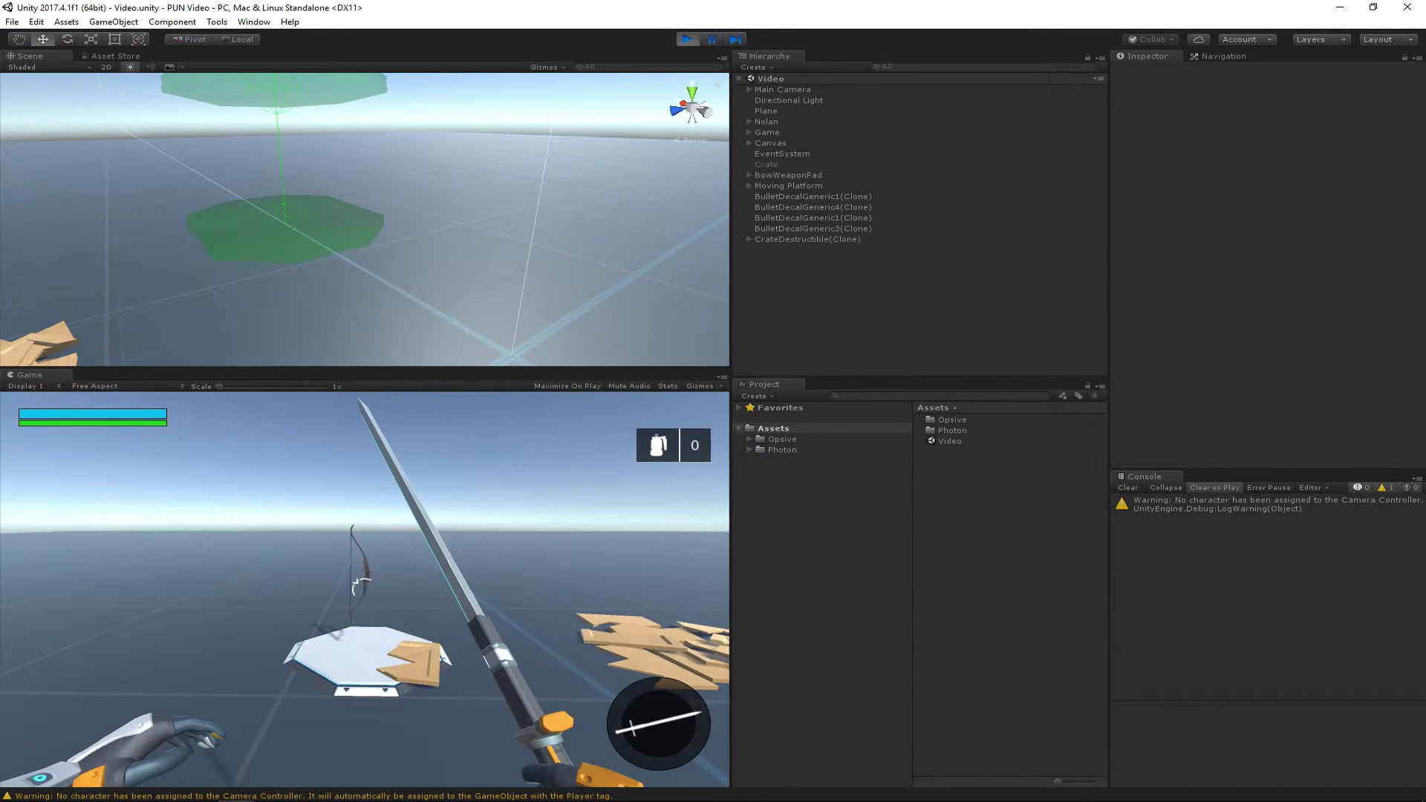
pyautogui.press('w')
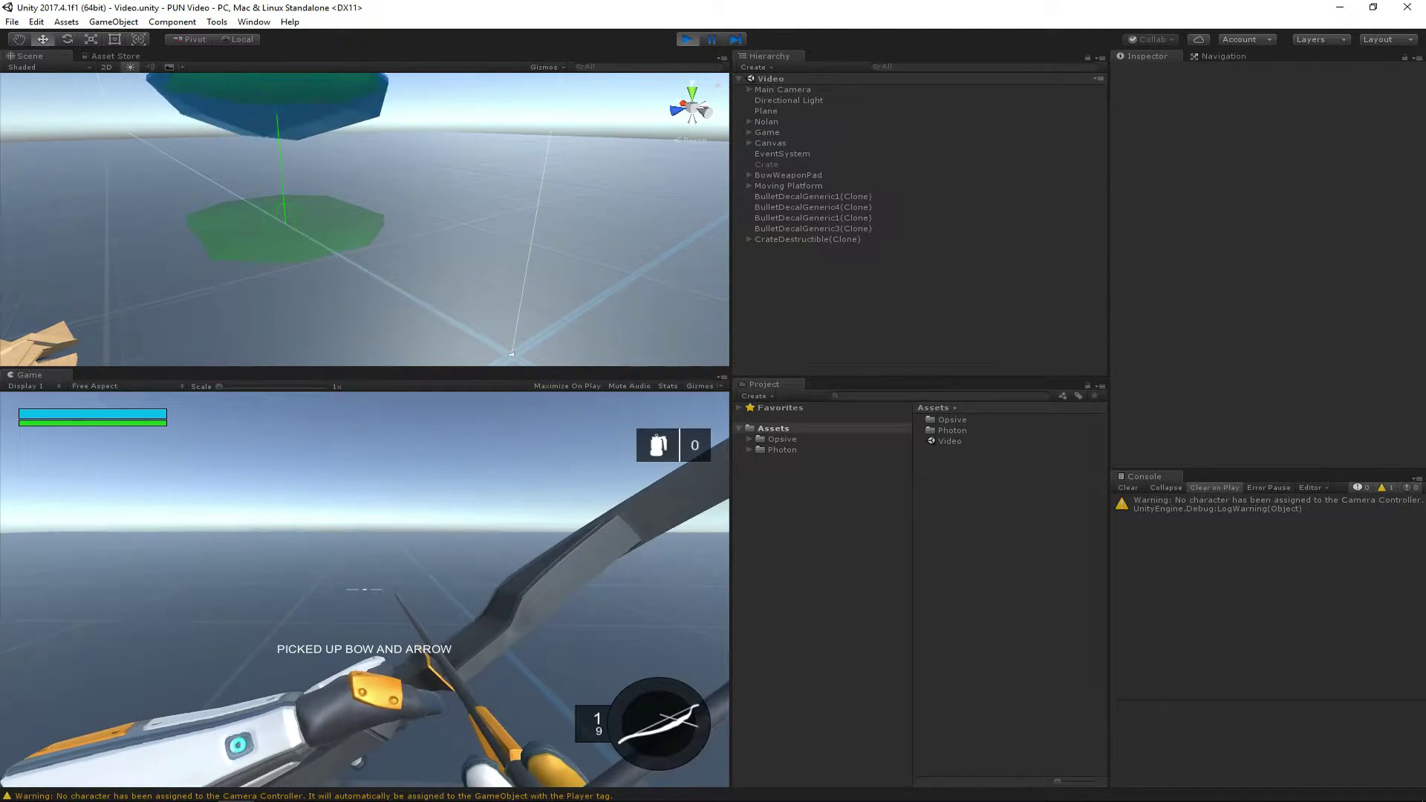
pyautogui.press('w')
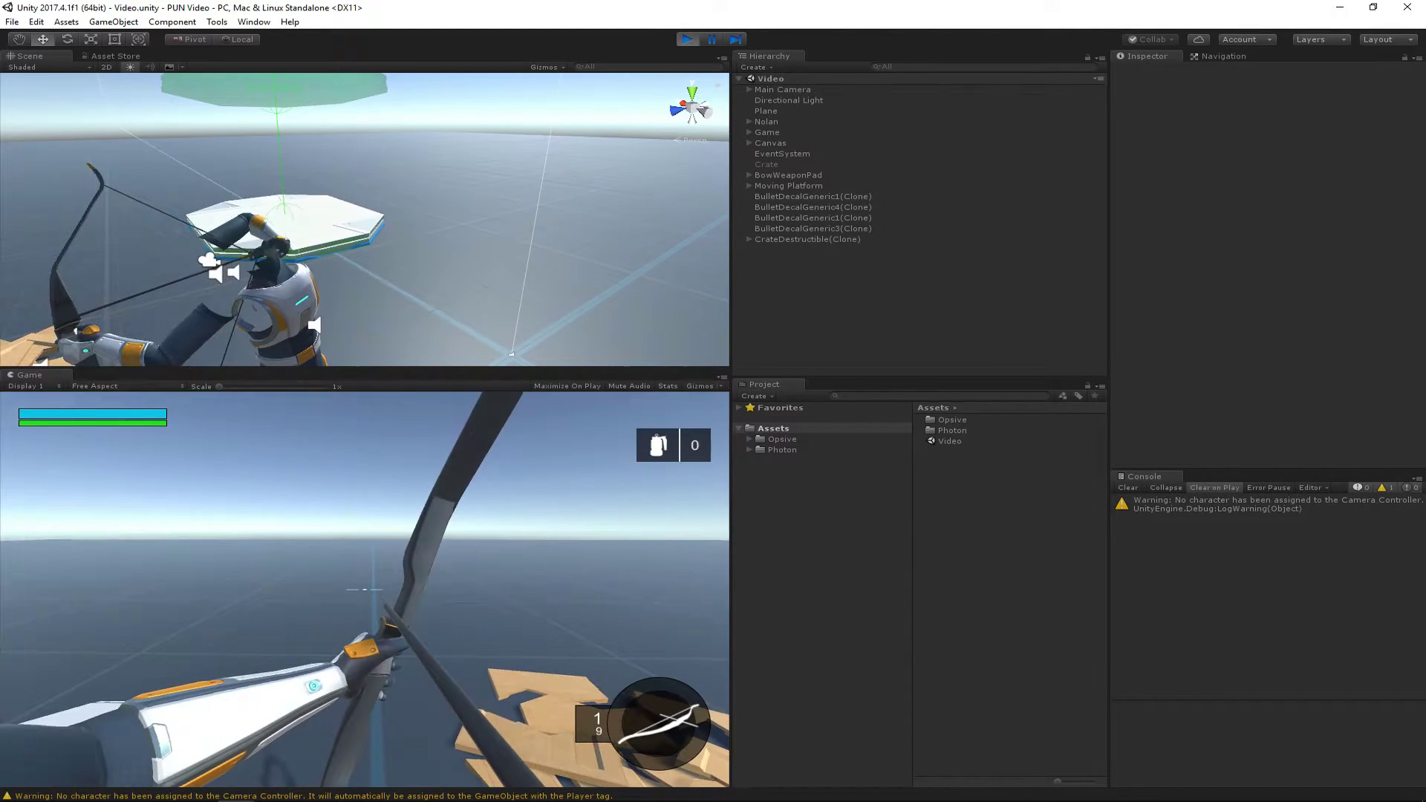
pyautogui.click(364, 589)
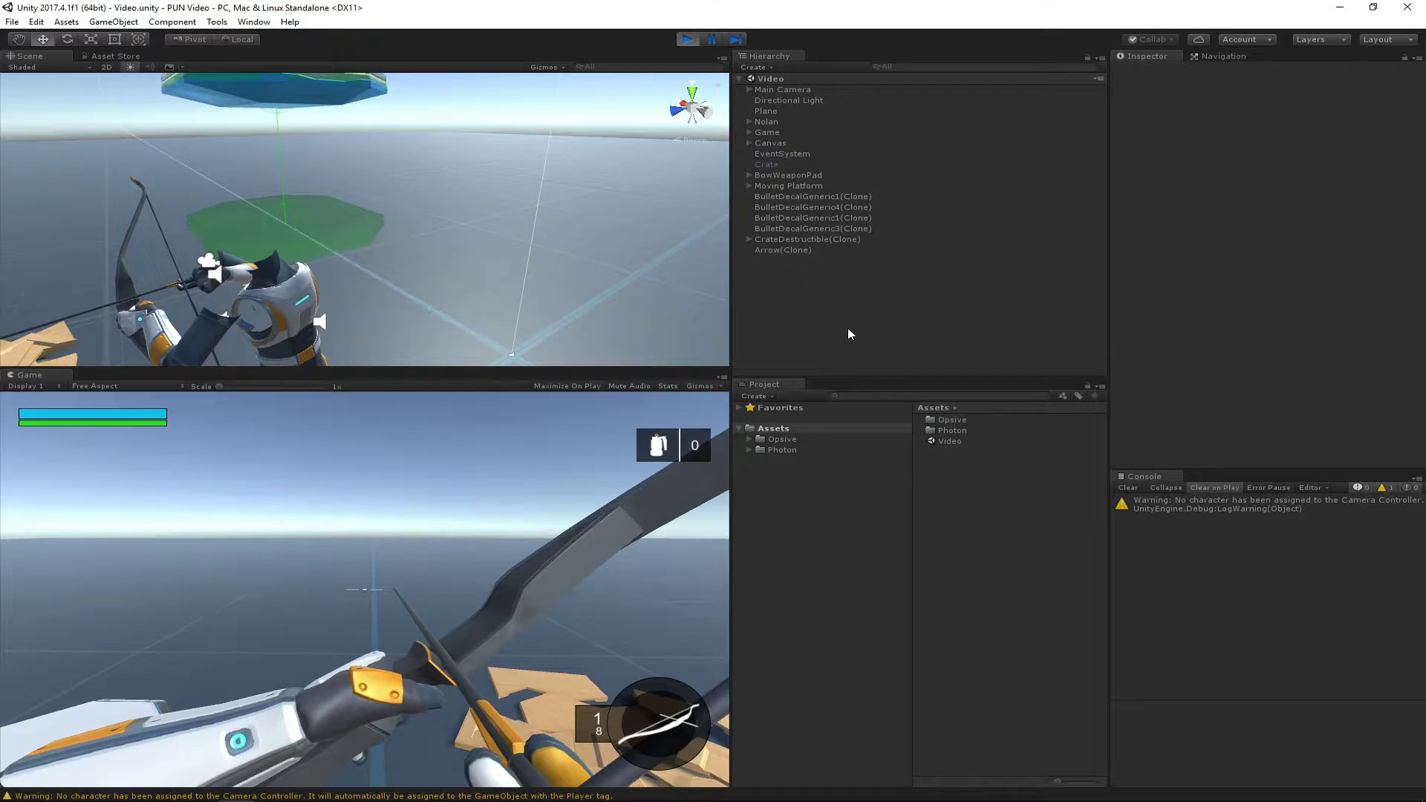
pyautogui.click(687, 40)
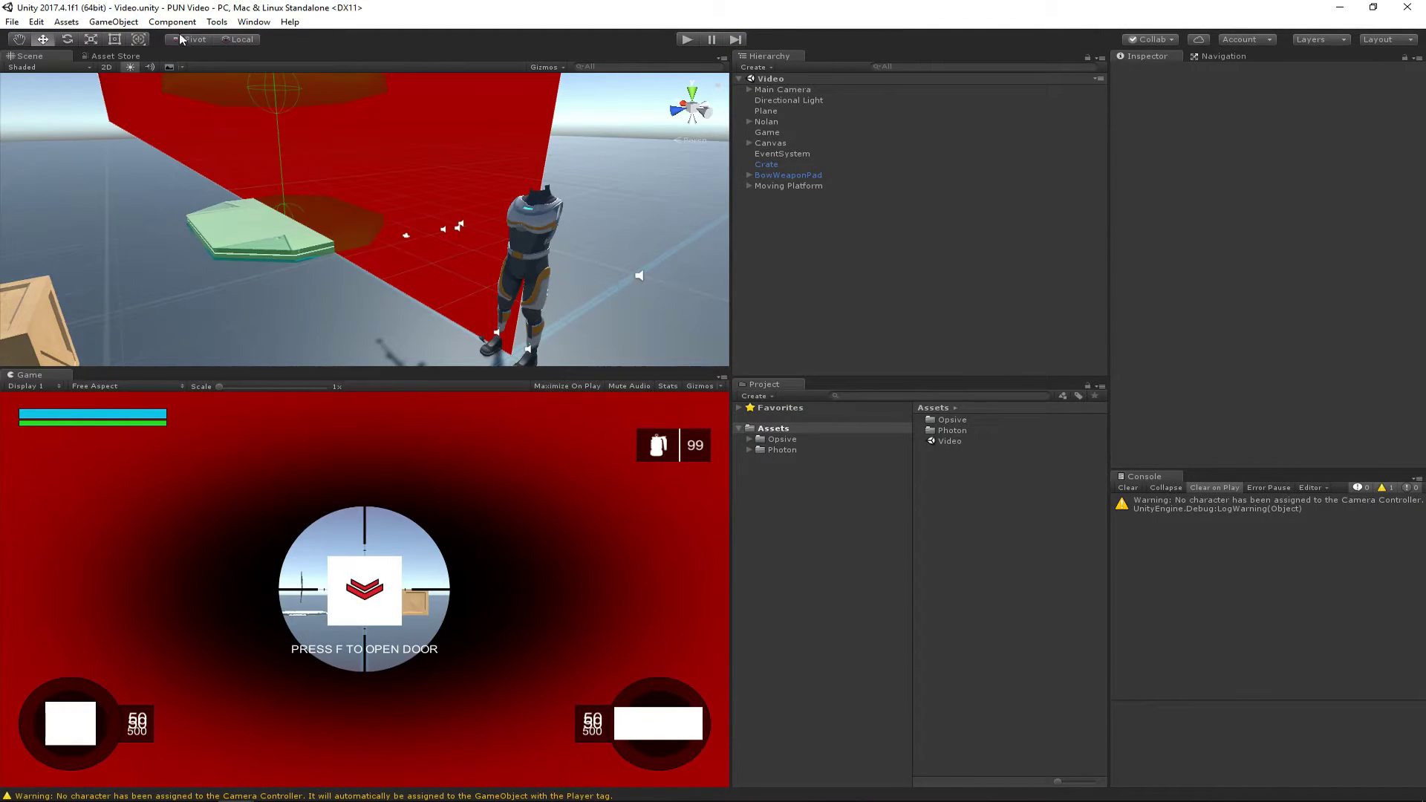
# Step: Set up the scene for PUN Multiplayer with scene identifiers, using the Ultimate Character Controller's Add-Ons Manager
pyautogui.click(216, 22)
pyautogui.moveTo(242, 38)
pyautogui.moveTo(388, 38)
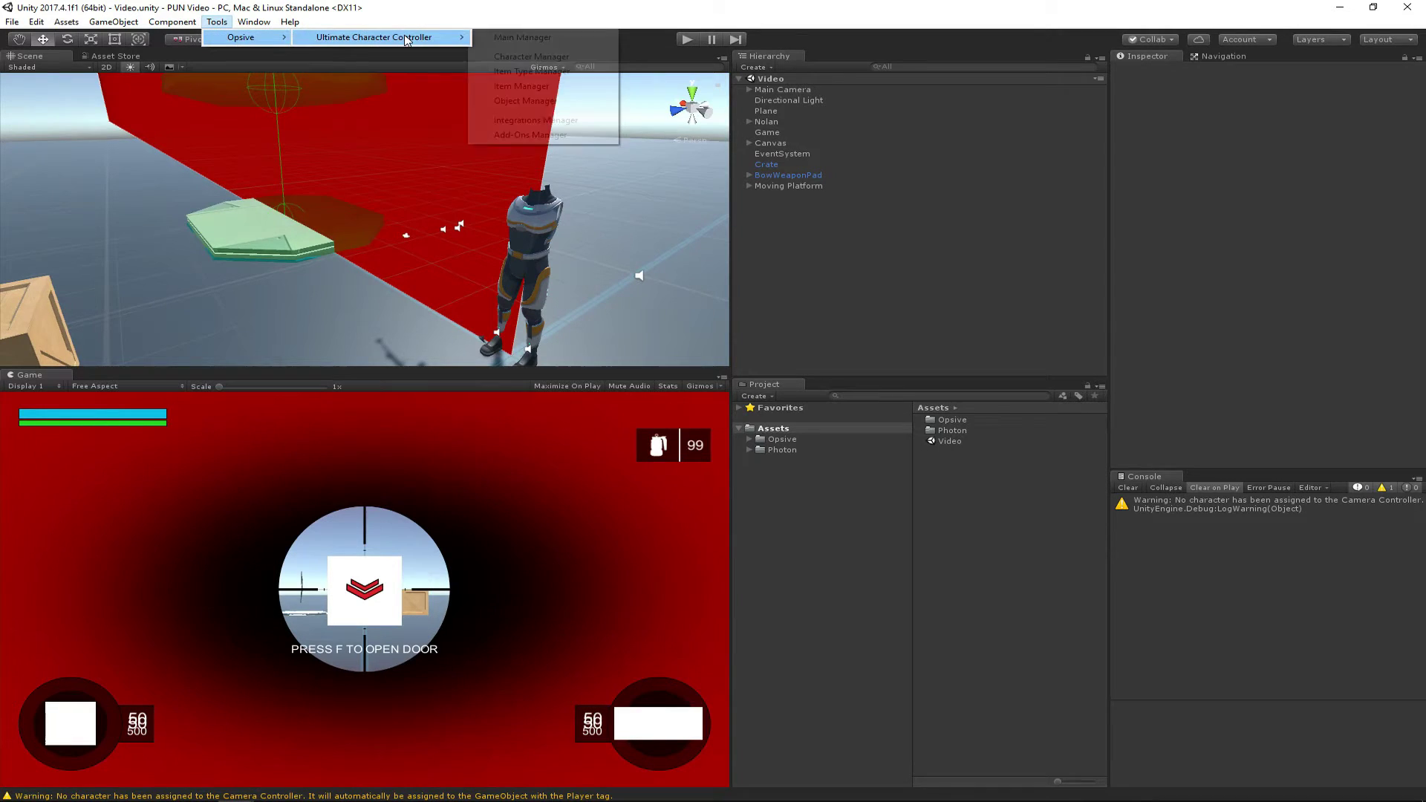
pyautogui.click(549, 135)
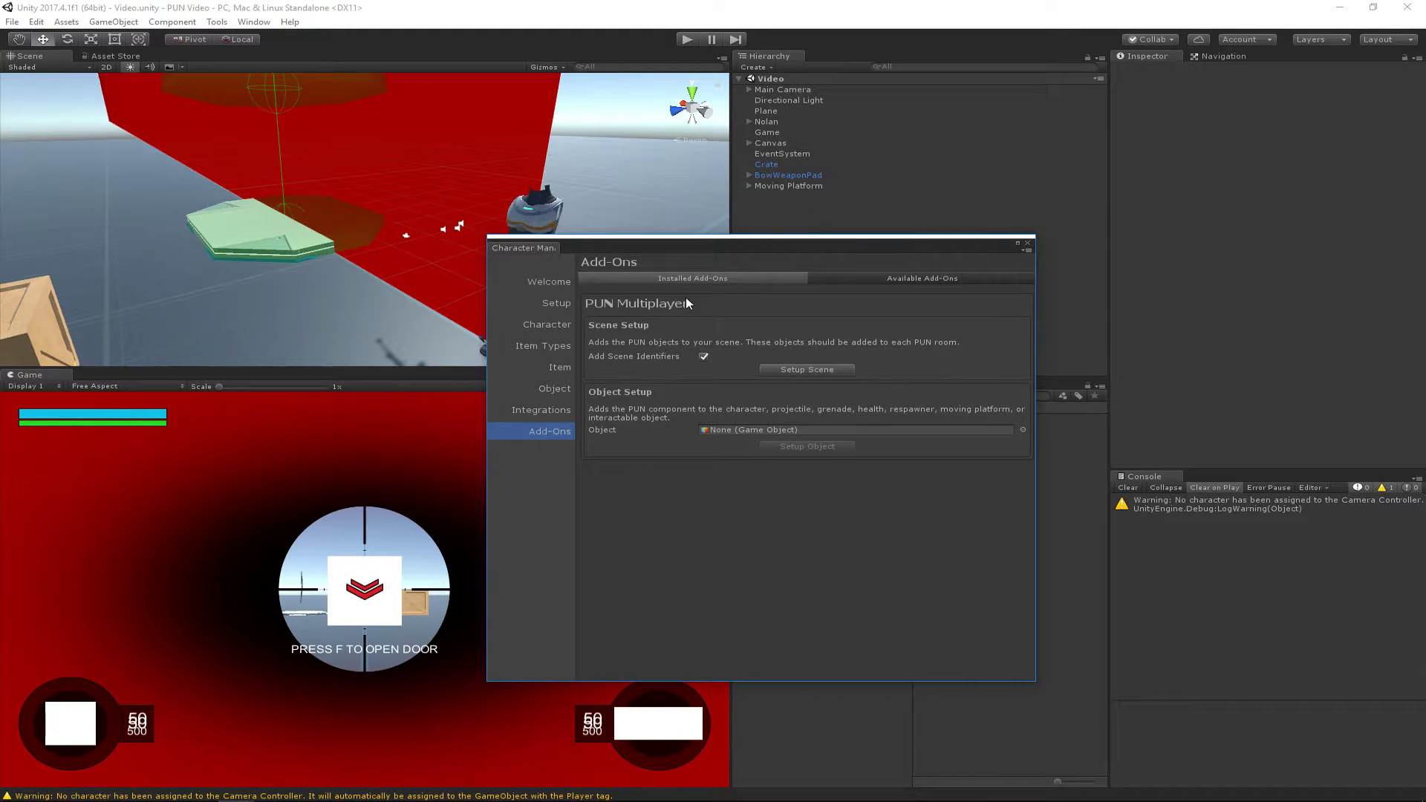
pyautogui.moveTo(676, 256); pyautogui.dragTo(698, 288)
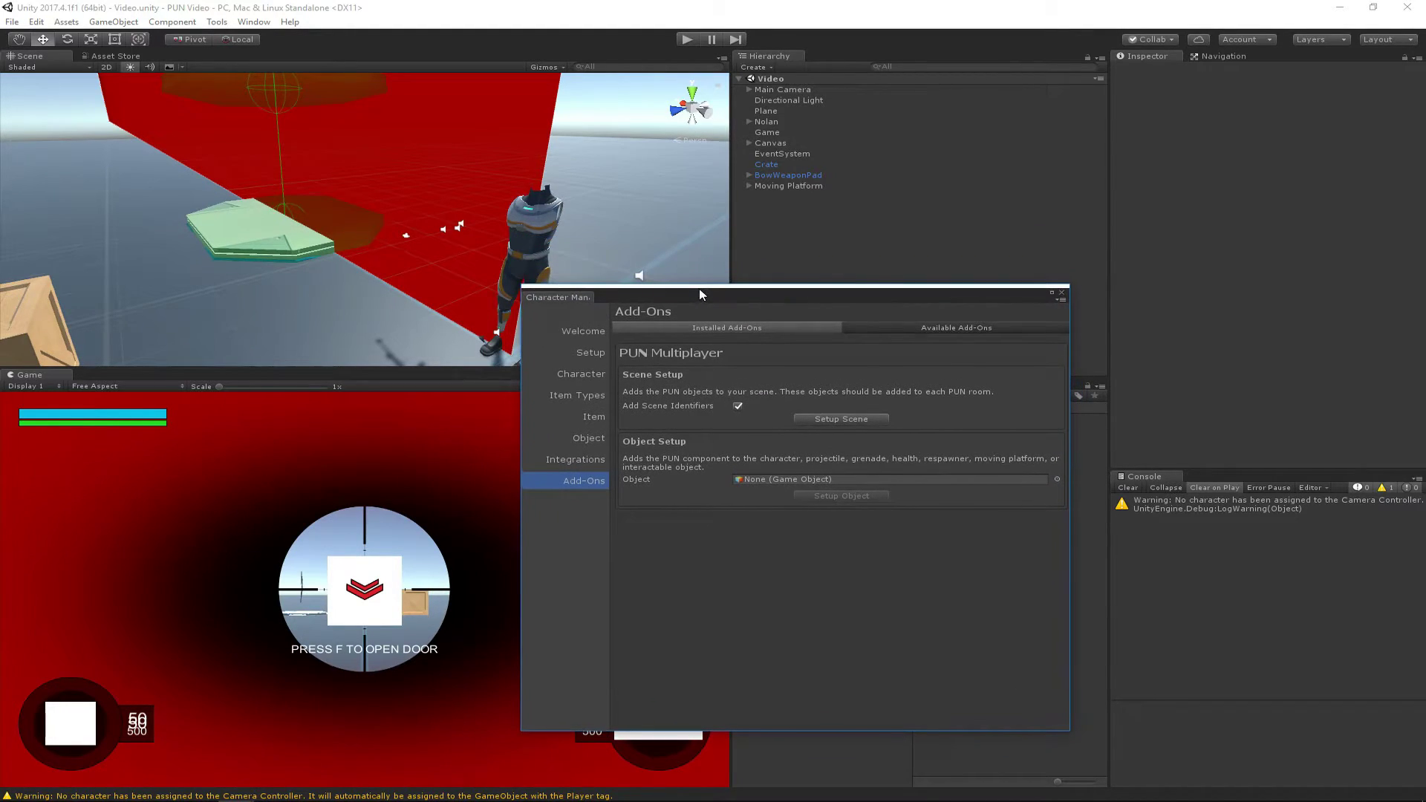
pyautogui.click(829, 420)
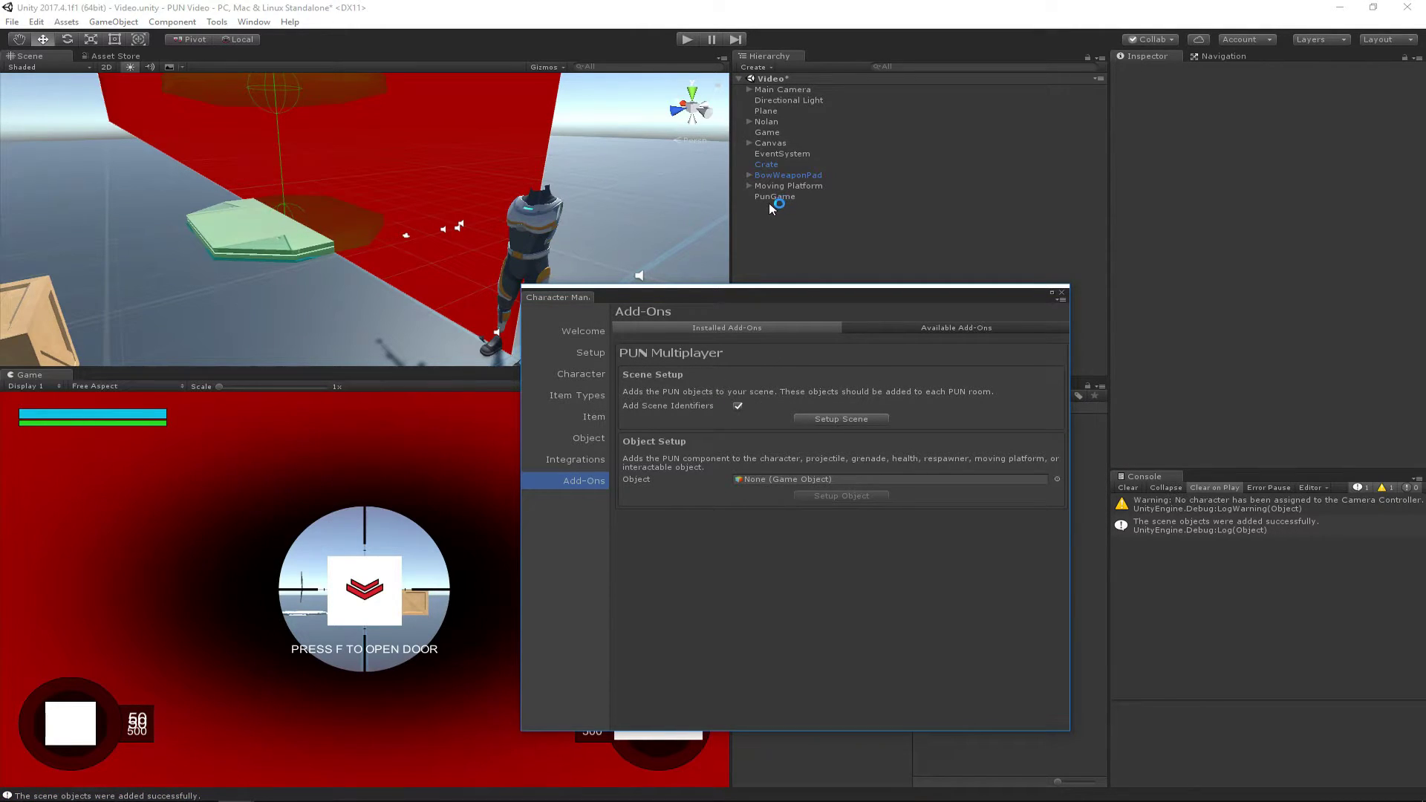
# Step: Review the manager's scene setup options and the components on the PunGame object
pyautogui.click(587, 353)
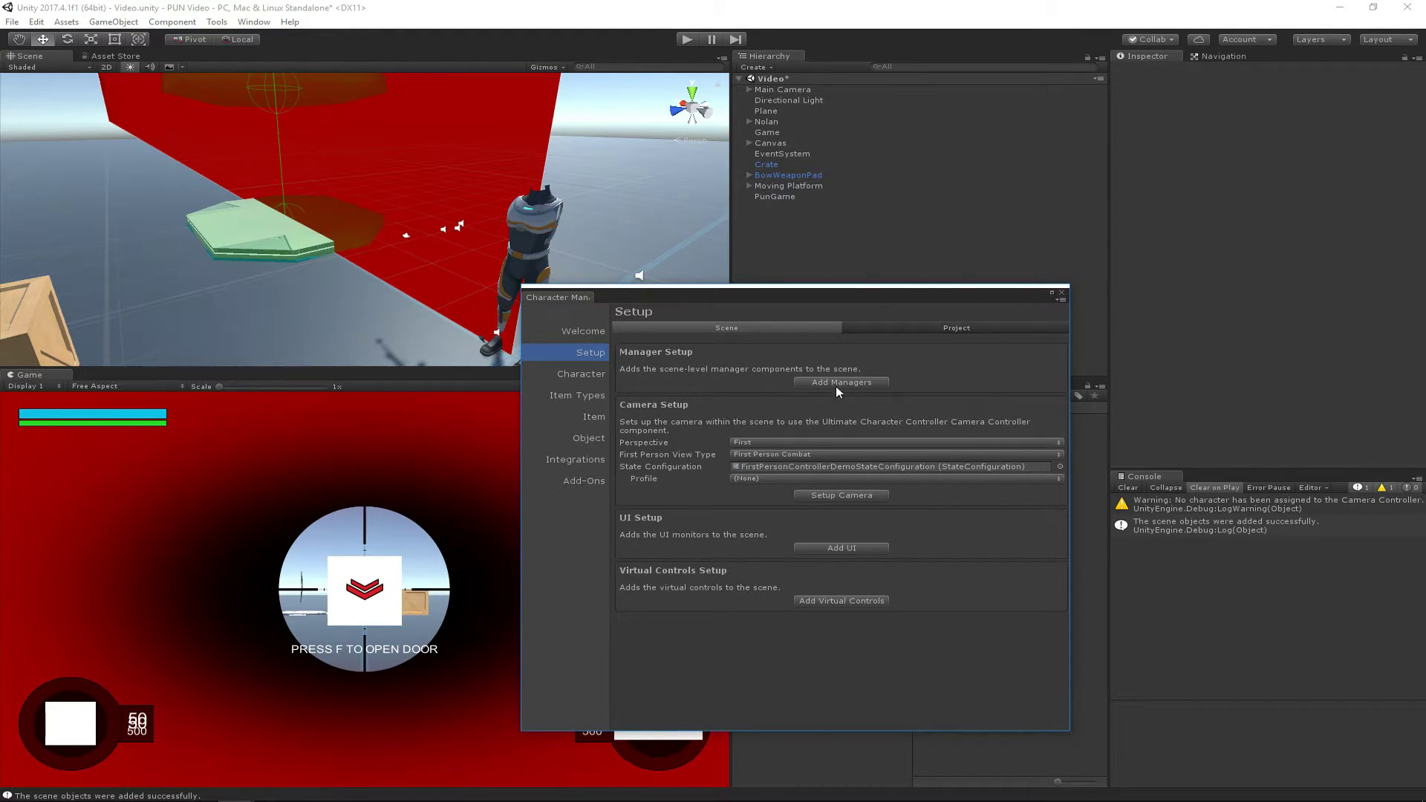
pyautogui.click(1061, 291)
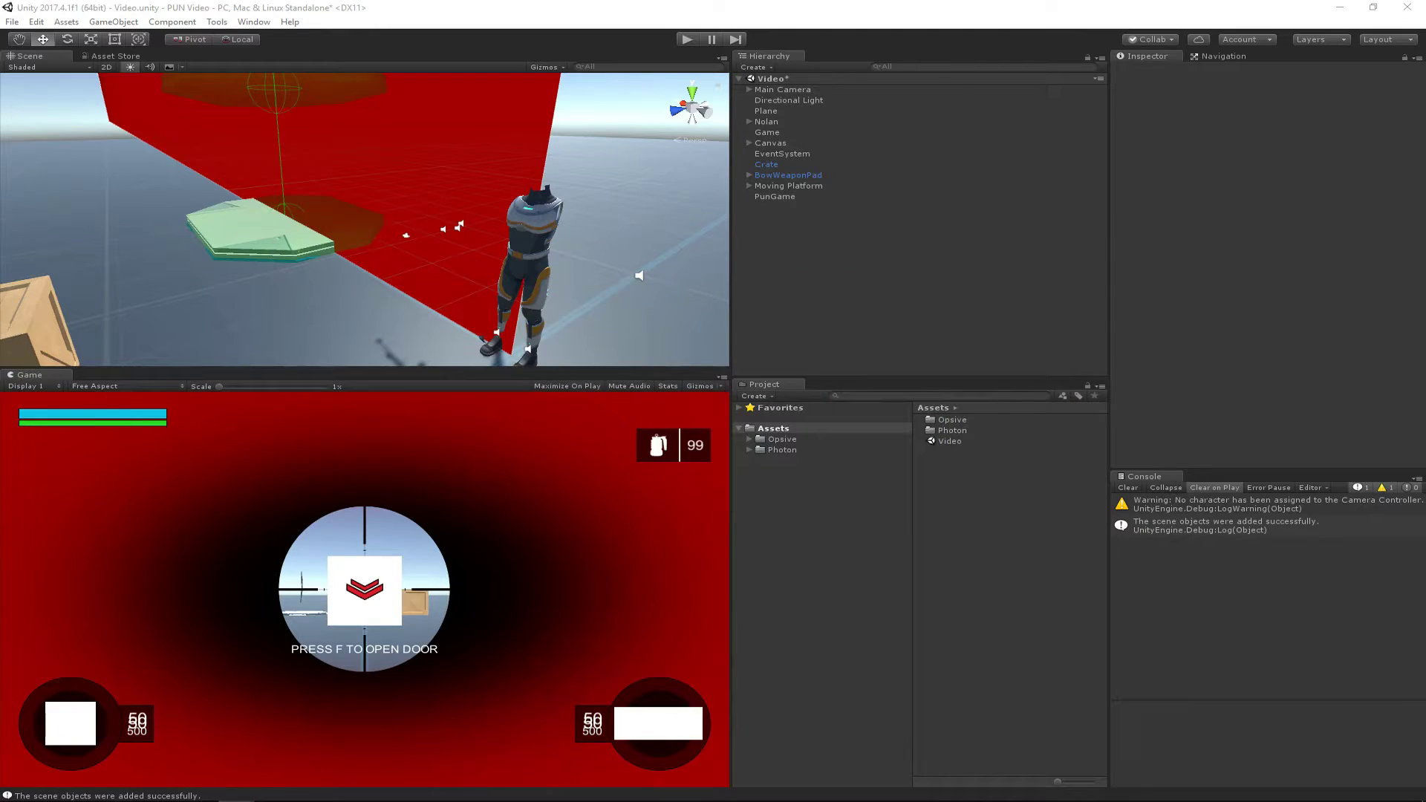
pyautogui.click(773, 196)
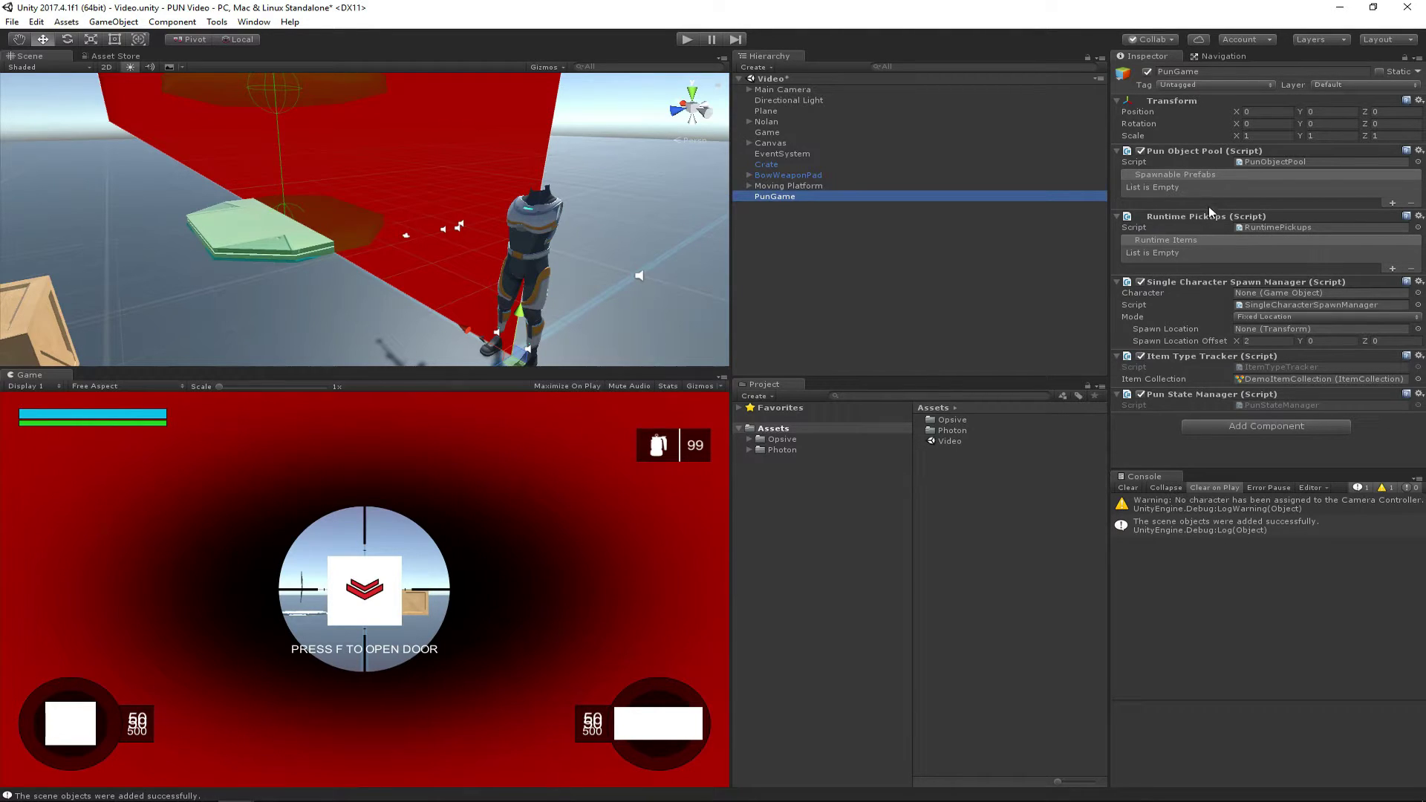
pyautogui.click(838, 301)
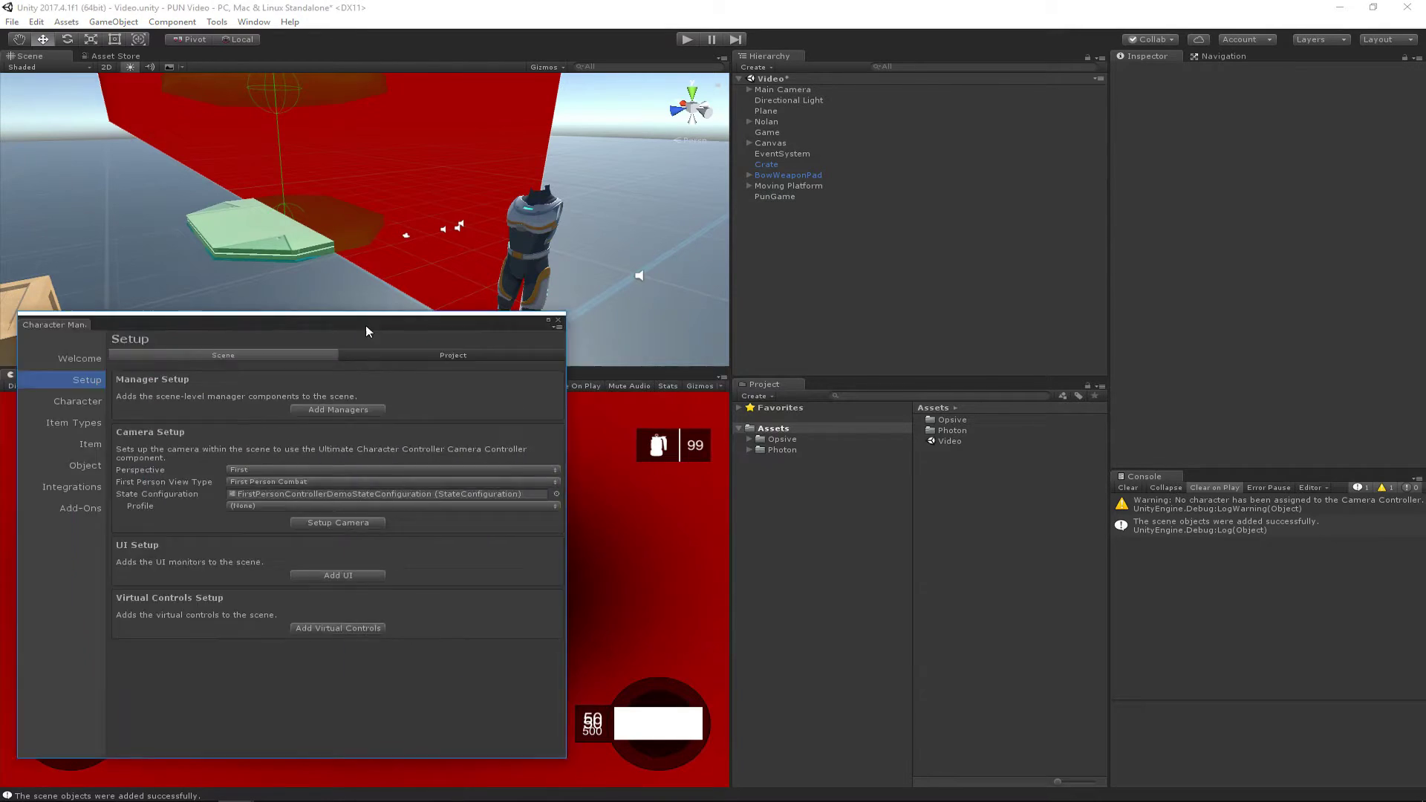
# Step: Set up the Moving Platform's PlatformSmall object for PUN Multiplayer with the add-on's Object Setup
pyautogui.moveTo(366, 328); pyautogui.dragTo(897, 322)
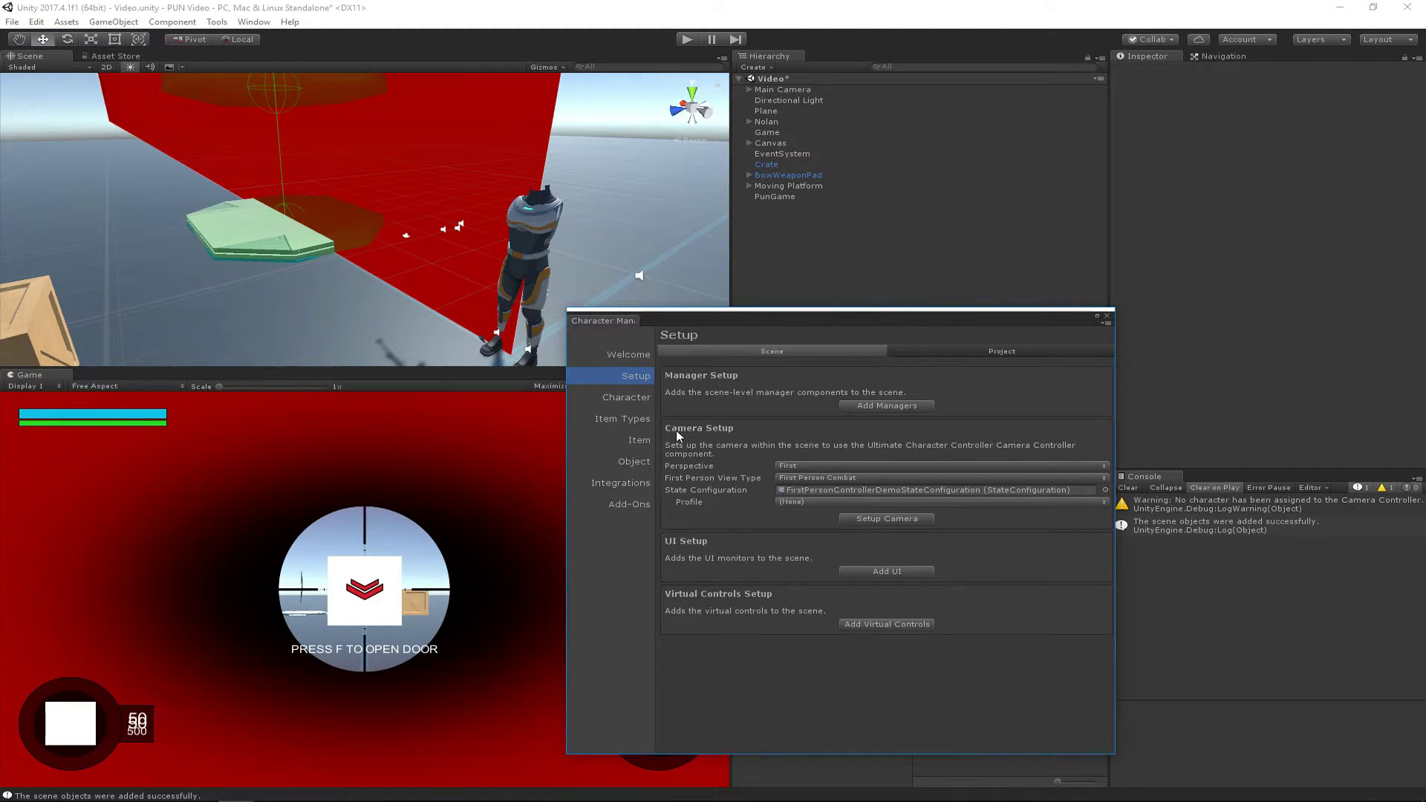
pyautogui.click(628, 504)
pyautogui.moveTo(310, 265); pyautogui.dragTo(225, 269, button='right')
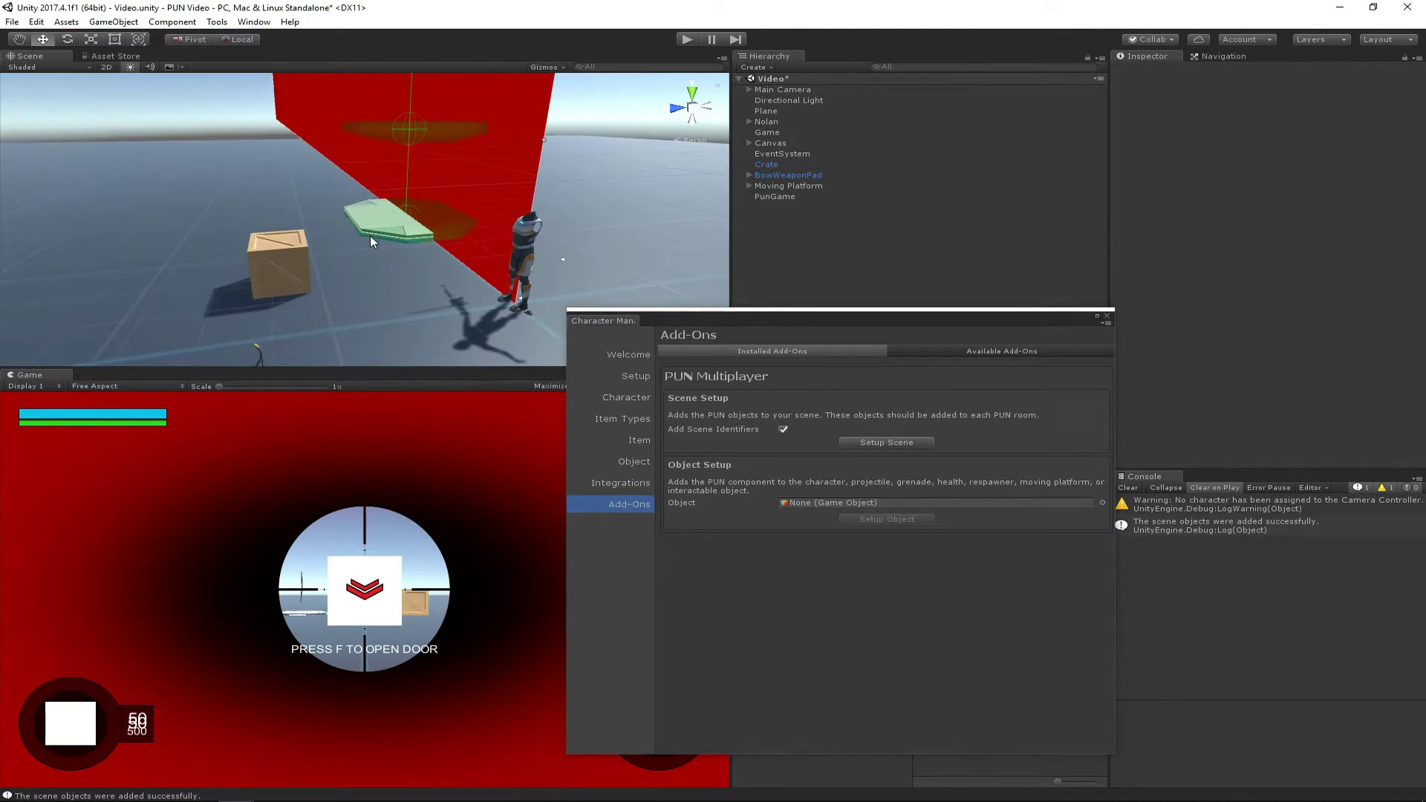
pyautogui.moveTo(286, 266); pyautogui.dragTo(369, 240, button='middle')
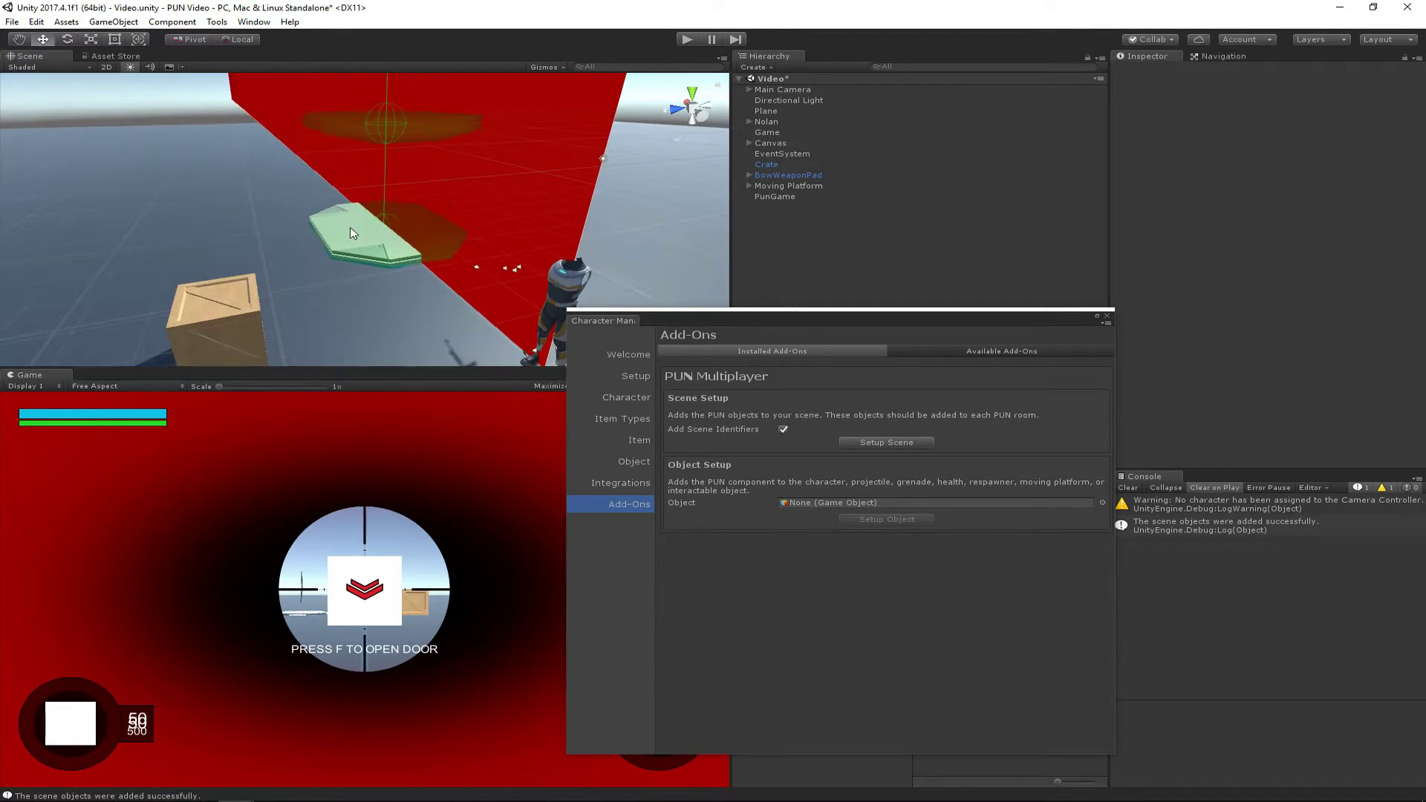
pyautogui.click(369, 240)
pyautogui.click(369, 231)
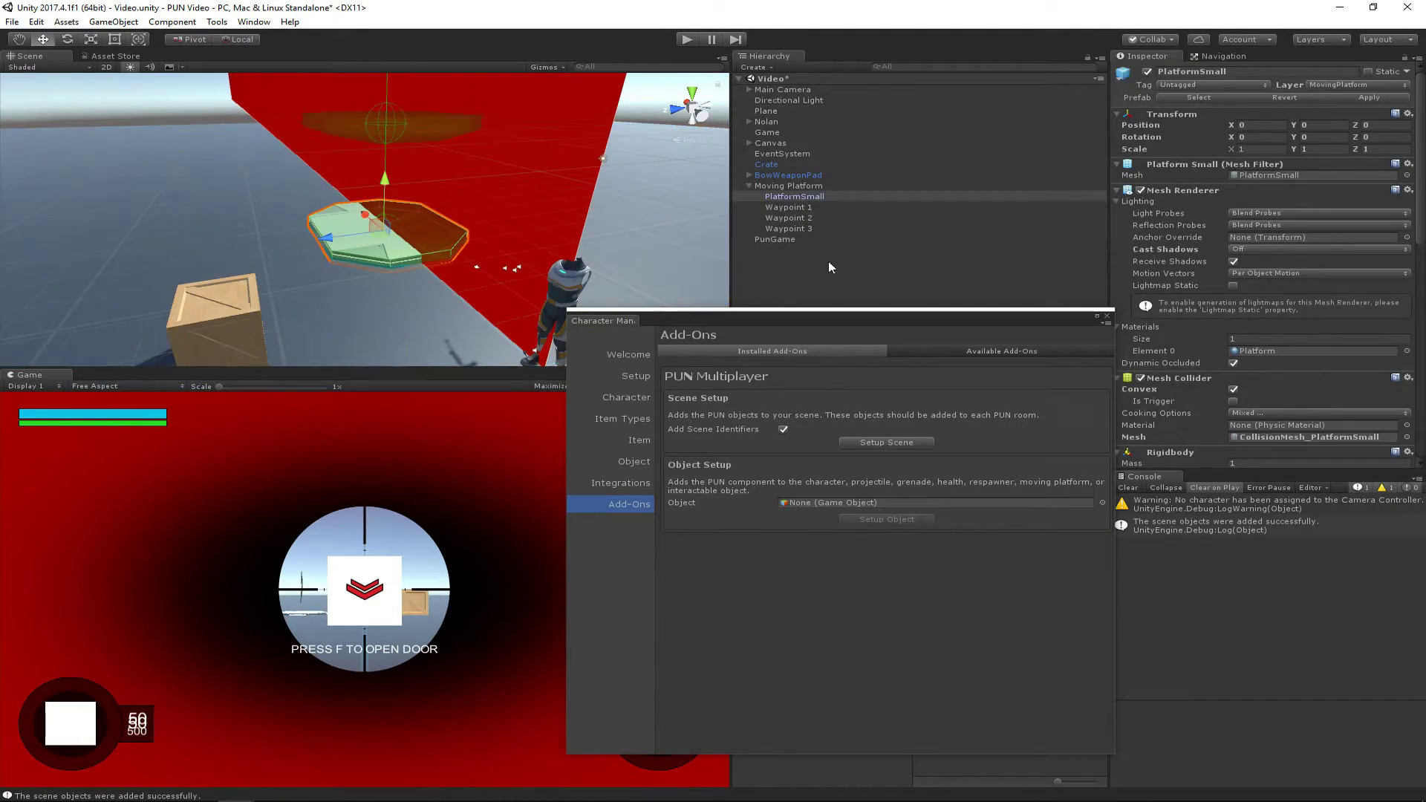
pyautogui.moveTo(822, 315); pyautogui.dragTo(329, 330)
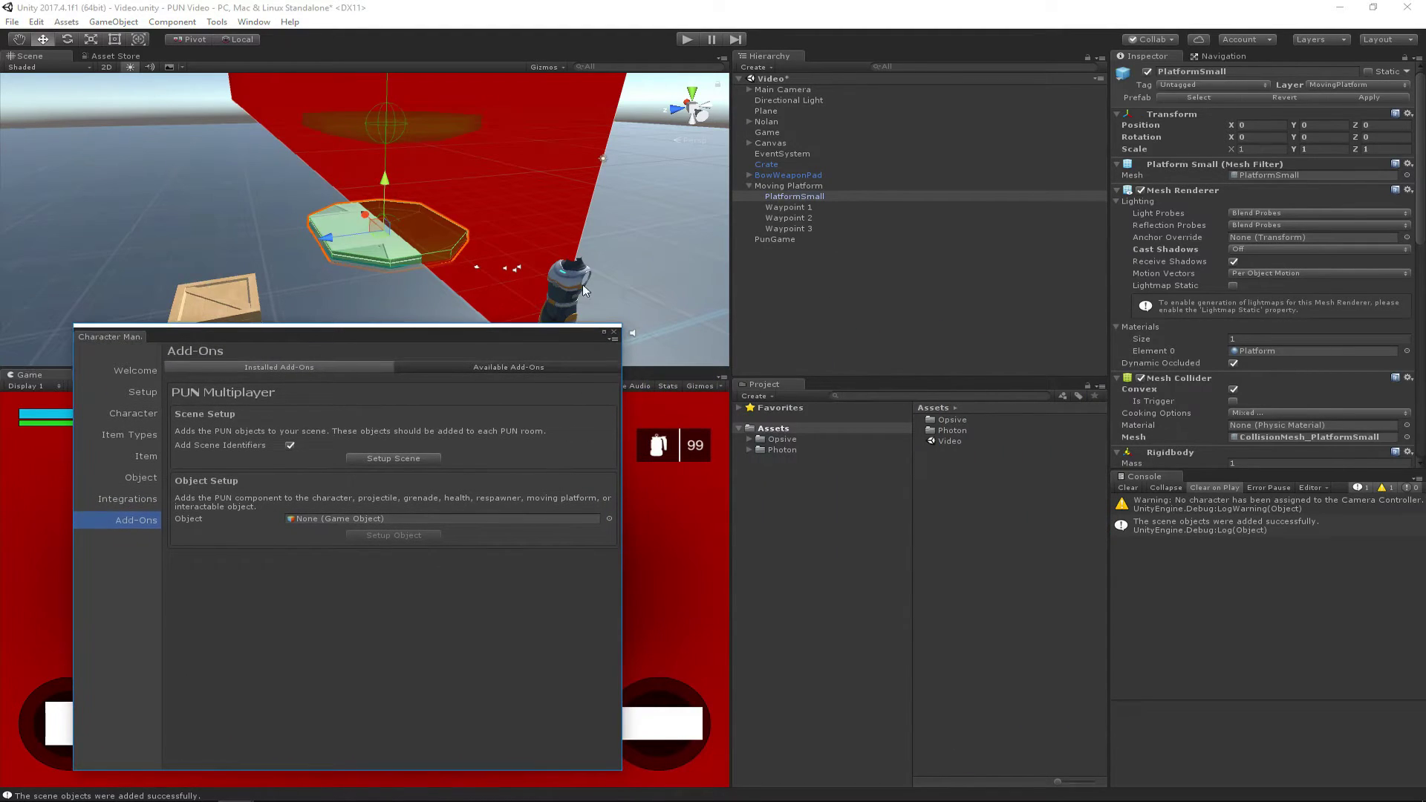
pyautogui.scroll(-5, 1289, 296)
pyautogui.scroll(-4, 1224, 336)
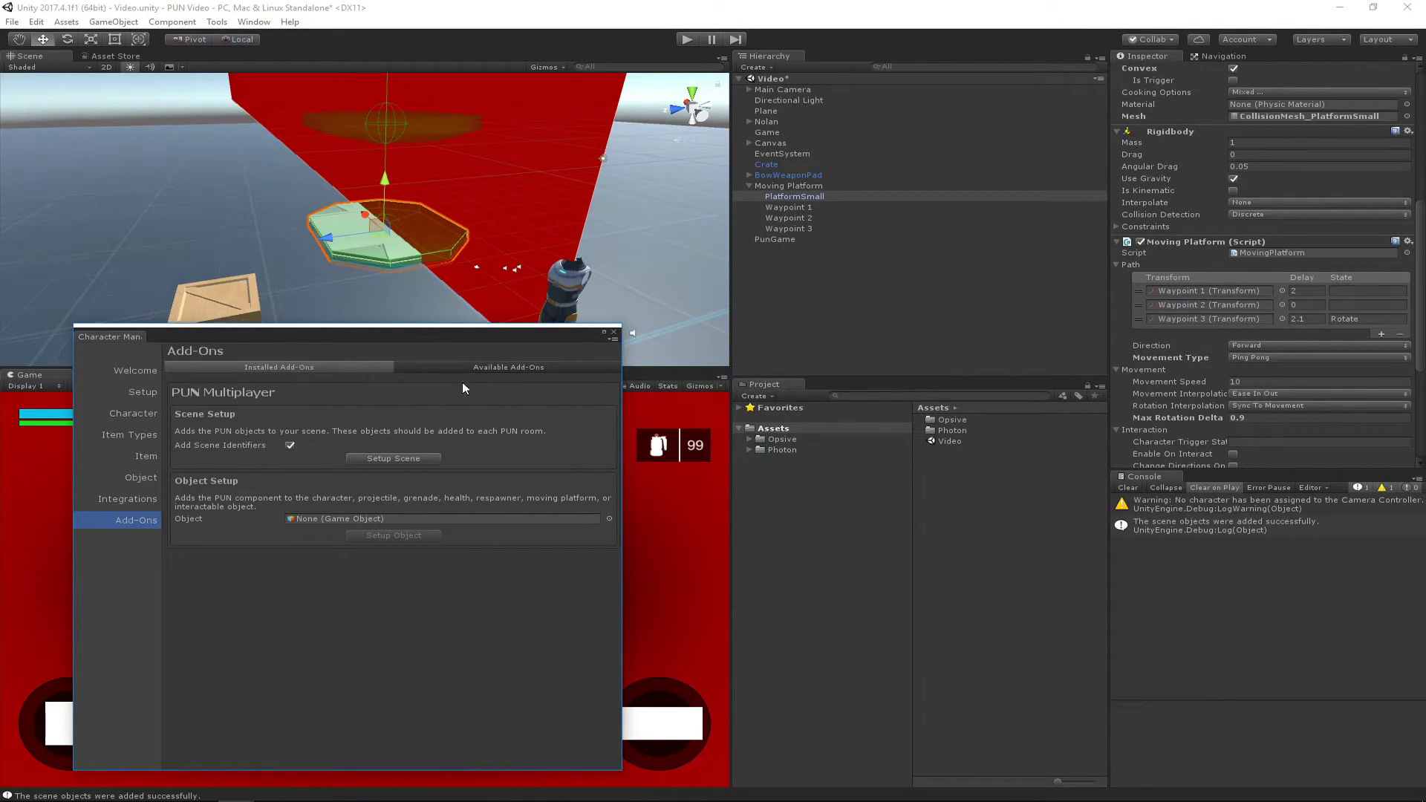
pyautogui.moveTo(806, 198); pyautogui.dragTo(389, 523)
pyautogui.click(388, 535)
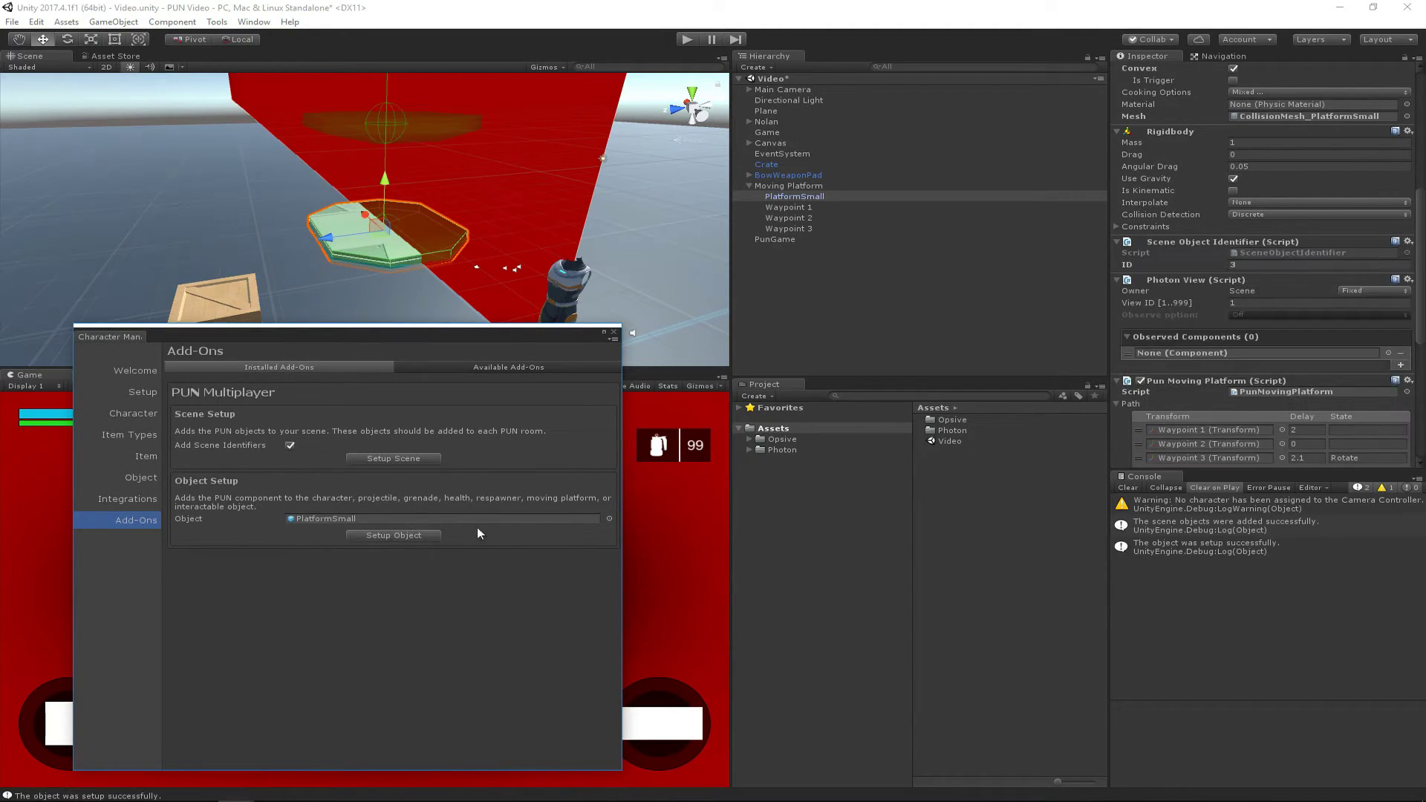
# Step: Examine the Scene Object Identifier, Photon View and Pun Moving Platform components on PlatformSmall
pyautogui.scroll(-2, 1283, 319)
pyautogui.scroll(-1, 1283, 318)
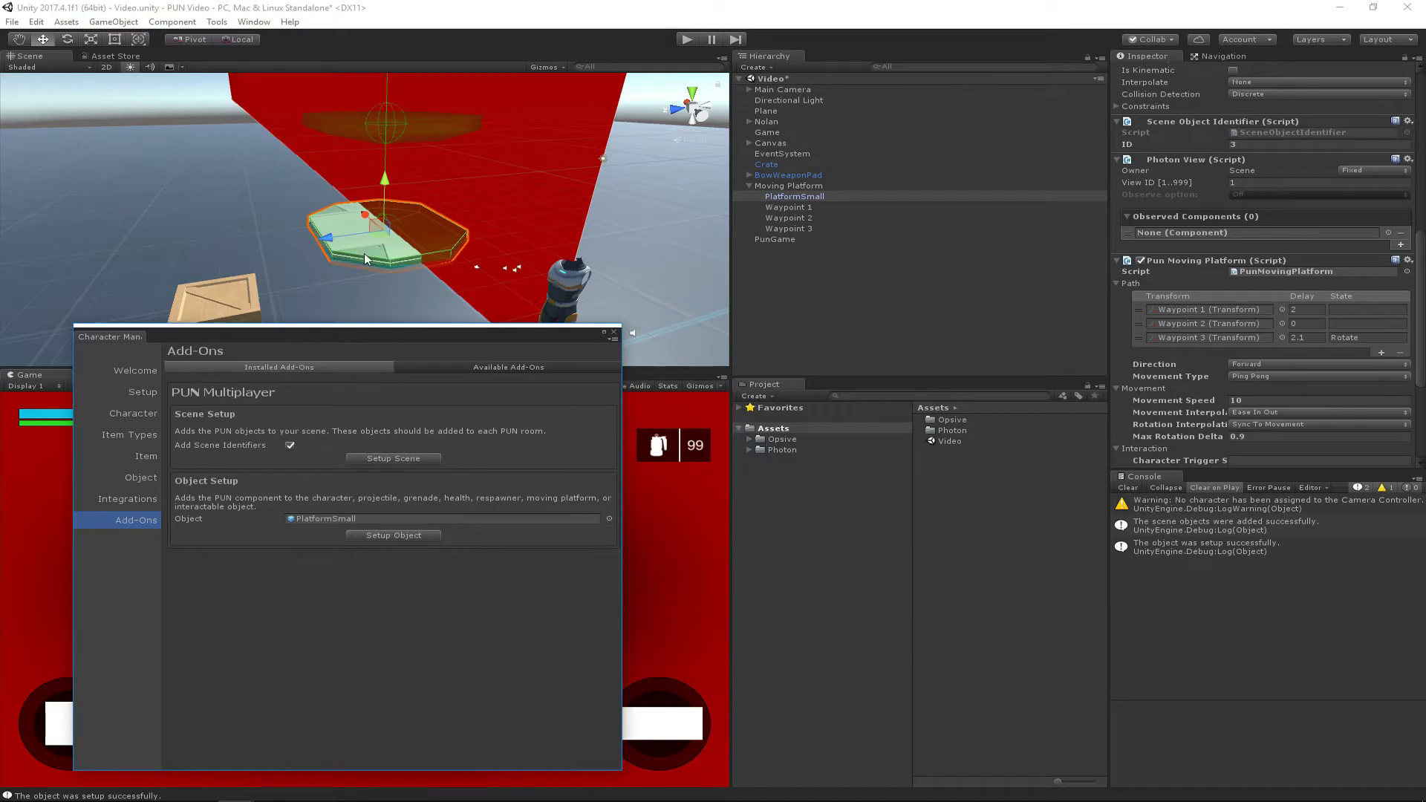
pyautogui.keyDown('alt'); pyautogui.moveTo(326, 232); pyautogui.dragTo(430, 242); pyautogui.keyUp('alt')
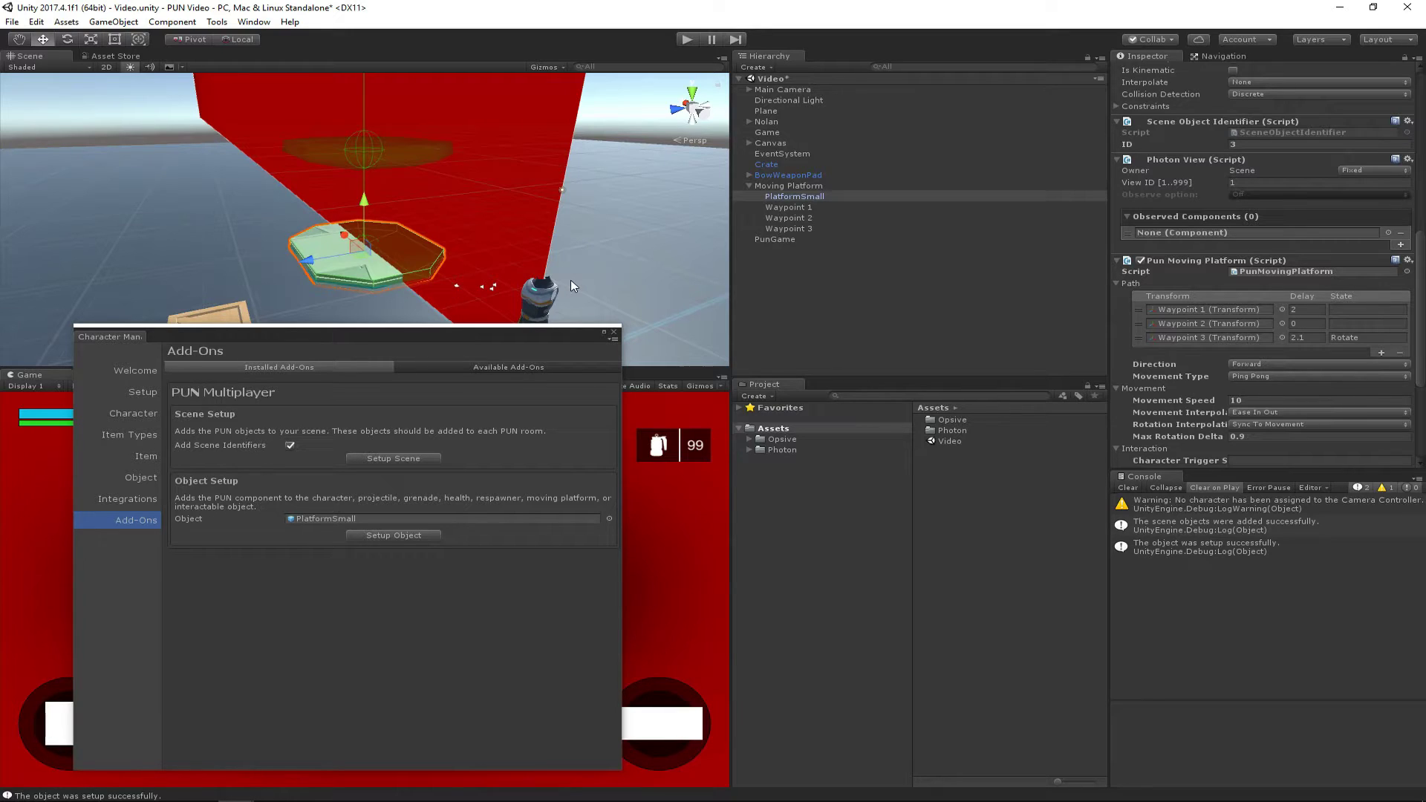
# Step: Set up the scene's Crate for PUN Multiplayer with the add-on's Object Setup
pyautogui.keyDown('alt'); pyautogui.moveTo(452, 179); pyautogui.dragTo(398, 210); pyautogui.keyUp('alt')
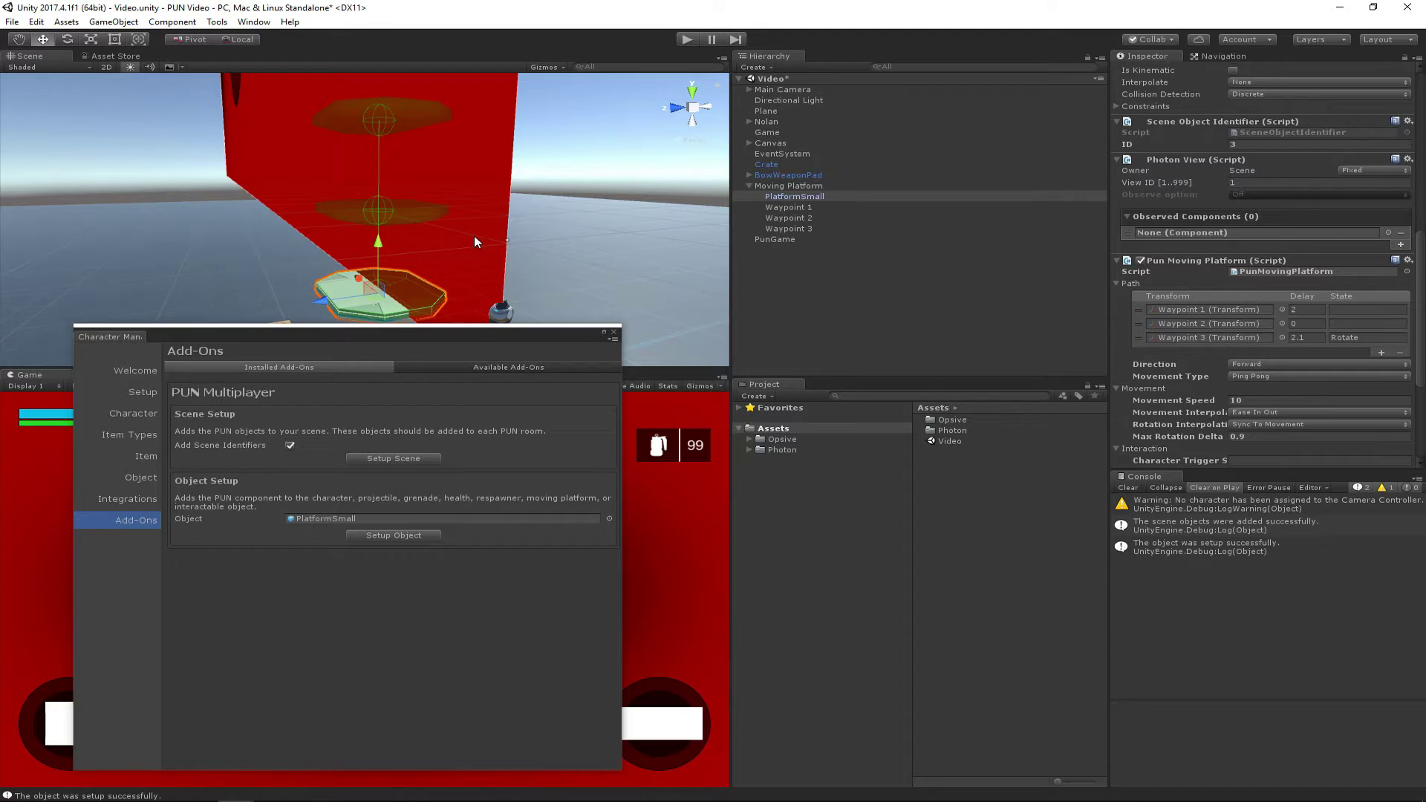
pyautogui.moveTo(653, 168); pyautogui.dragTo(689, 239, button='right')
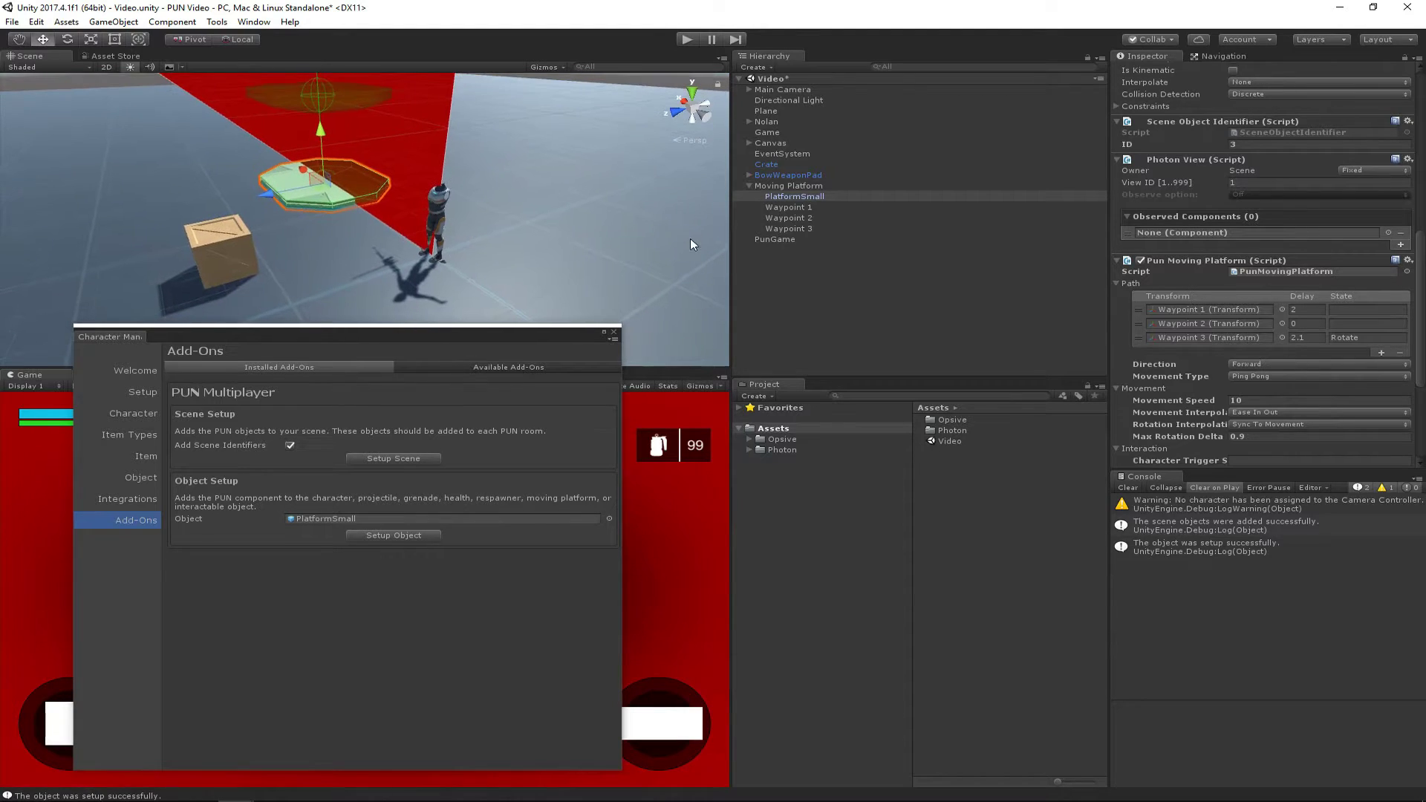
pyautogui.click(237, 247)
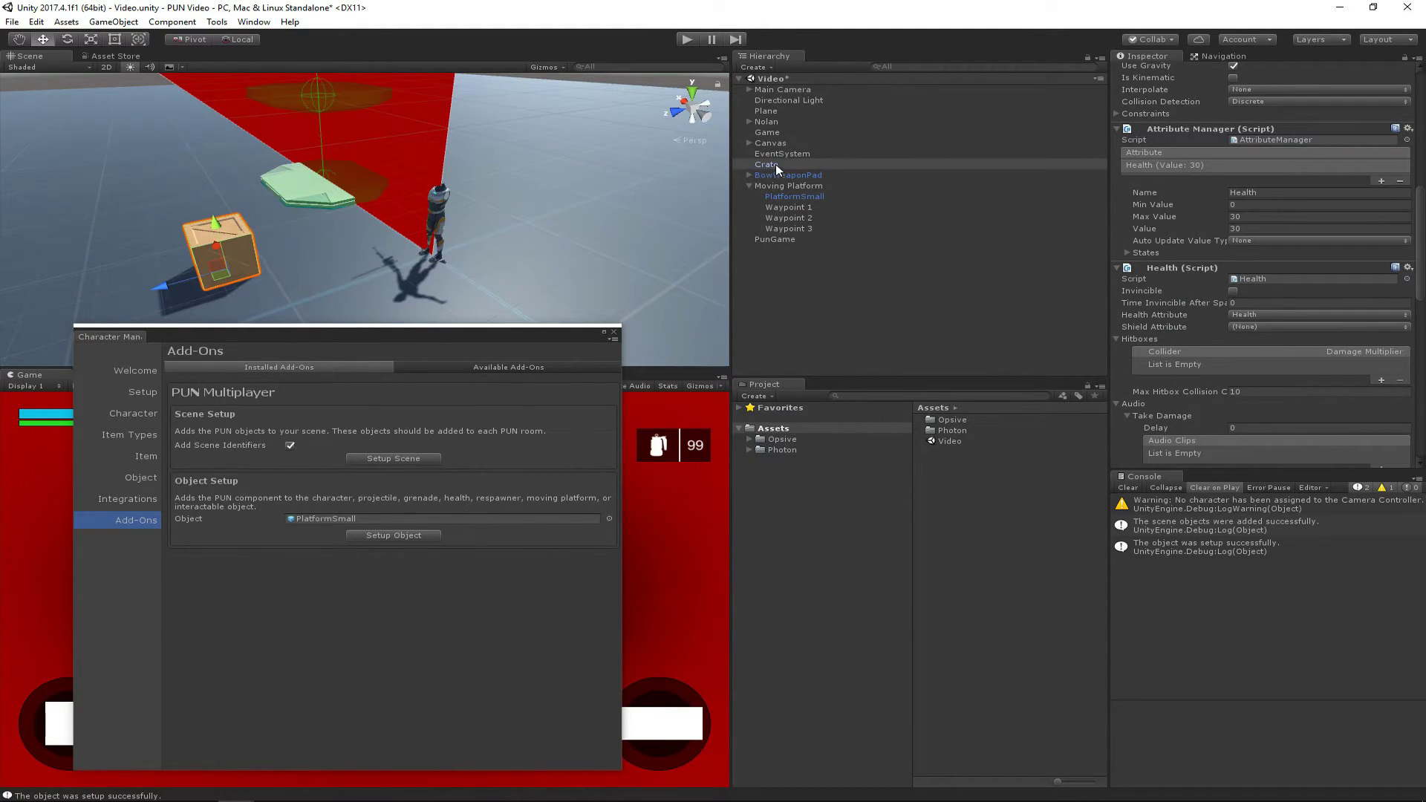
pyautogui.moveTo(775, 164); pyautogui.dragTo(318, 520)
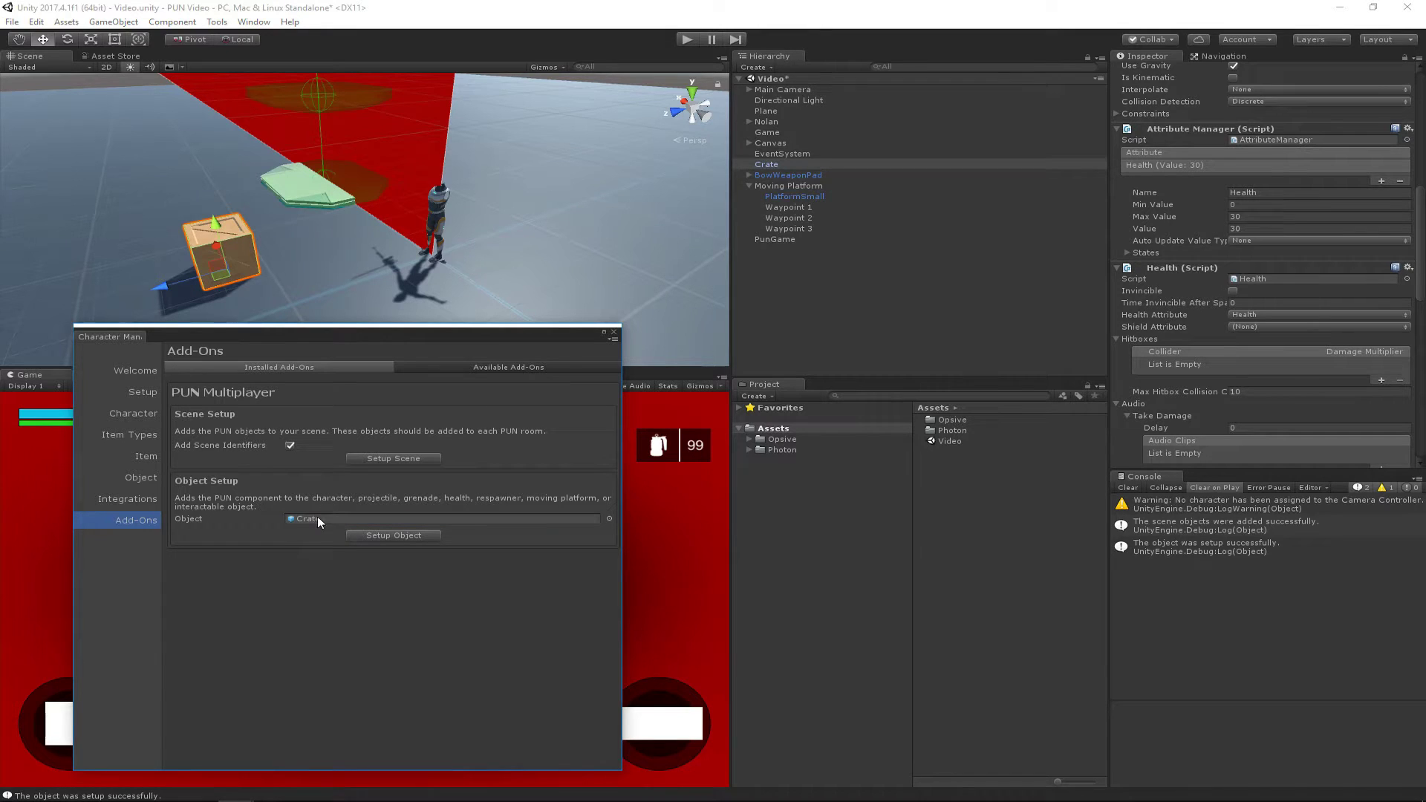
pyautogui.click(374, 532)
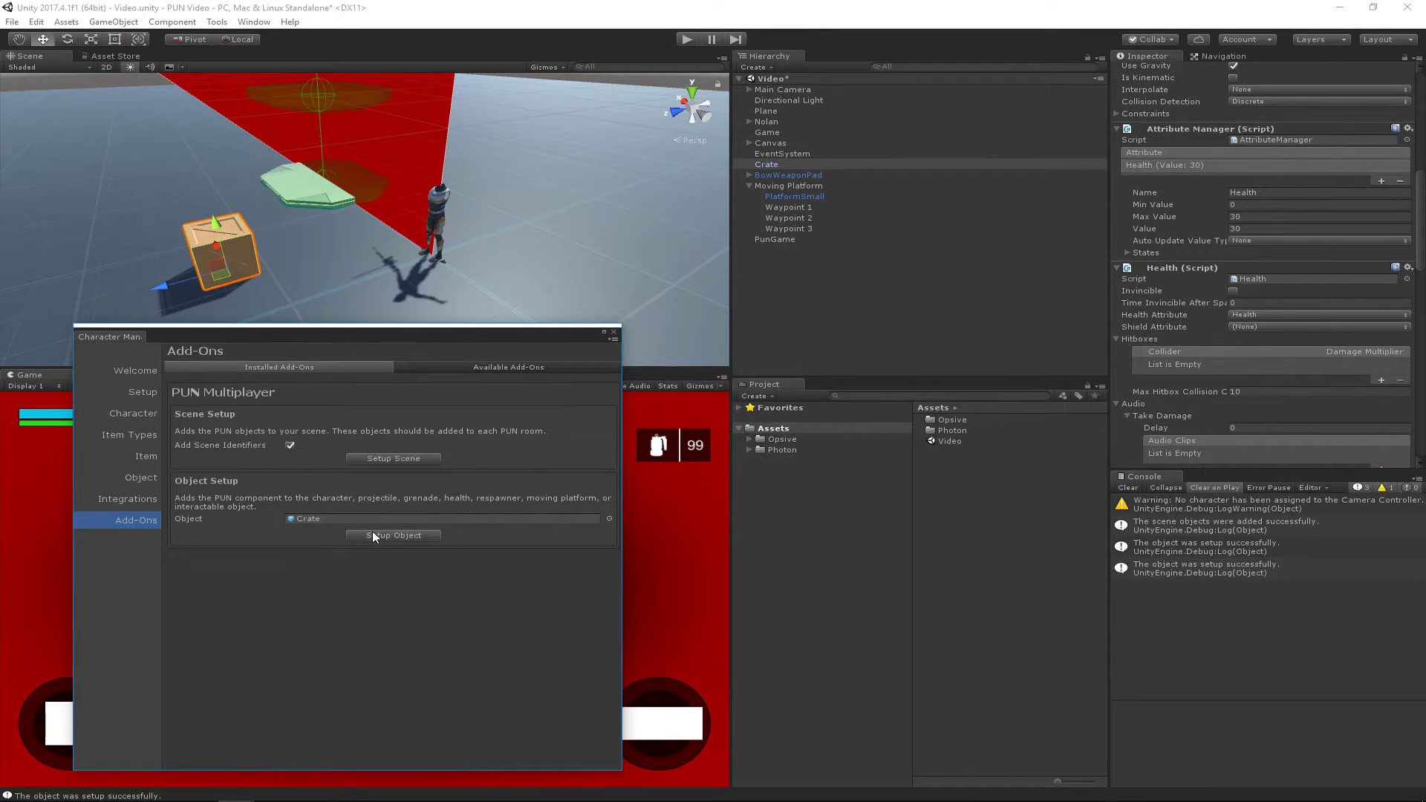
# Step: Set up the BowPickup object under BowWeaponPad for PUN Multiplayer with Object Setup and review its added components
pyautogui.moveTo(698, 132); pyautogui.dragTo(382, 244, button='right')
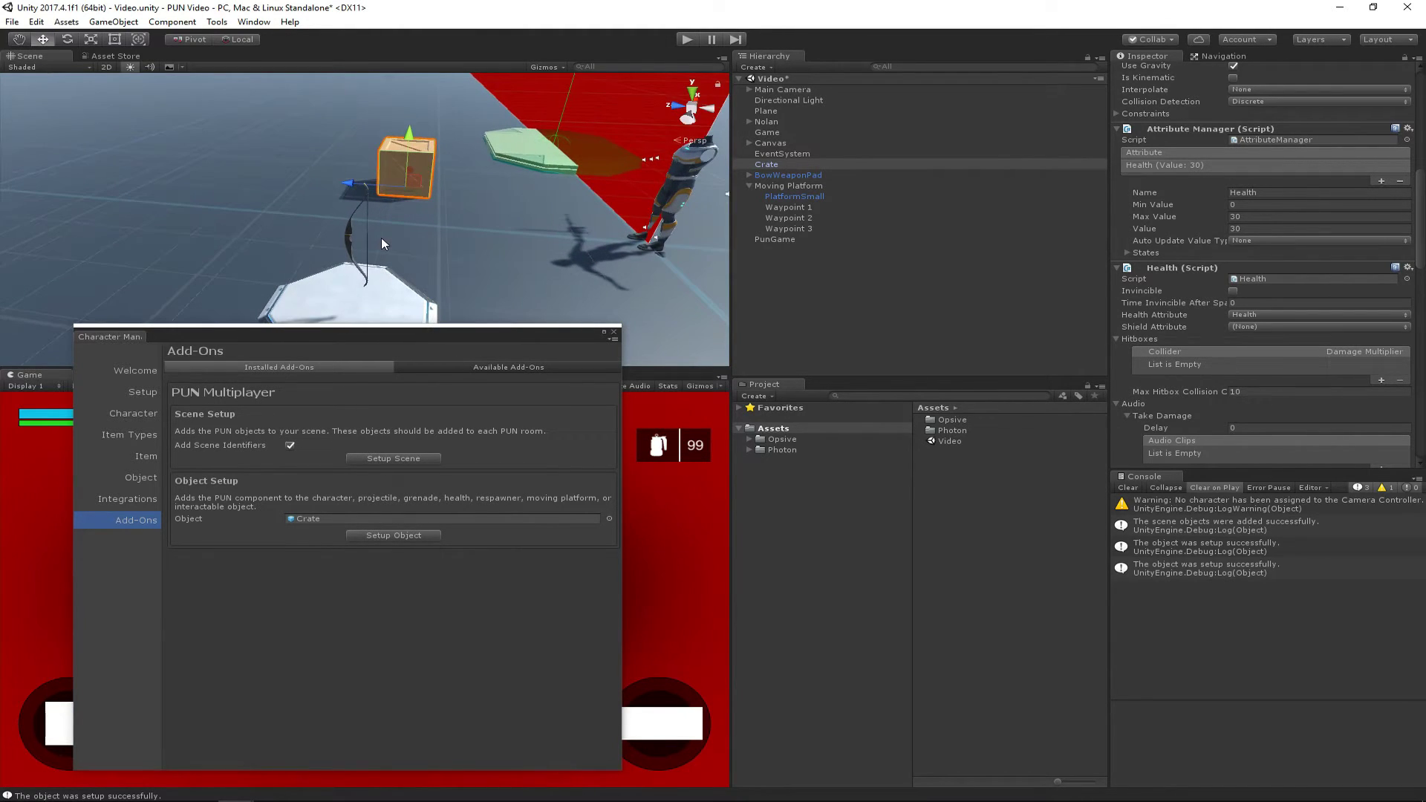
pyautogui.click(349, 233)
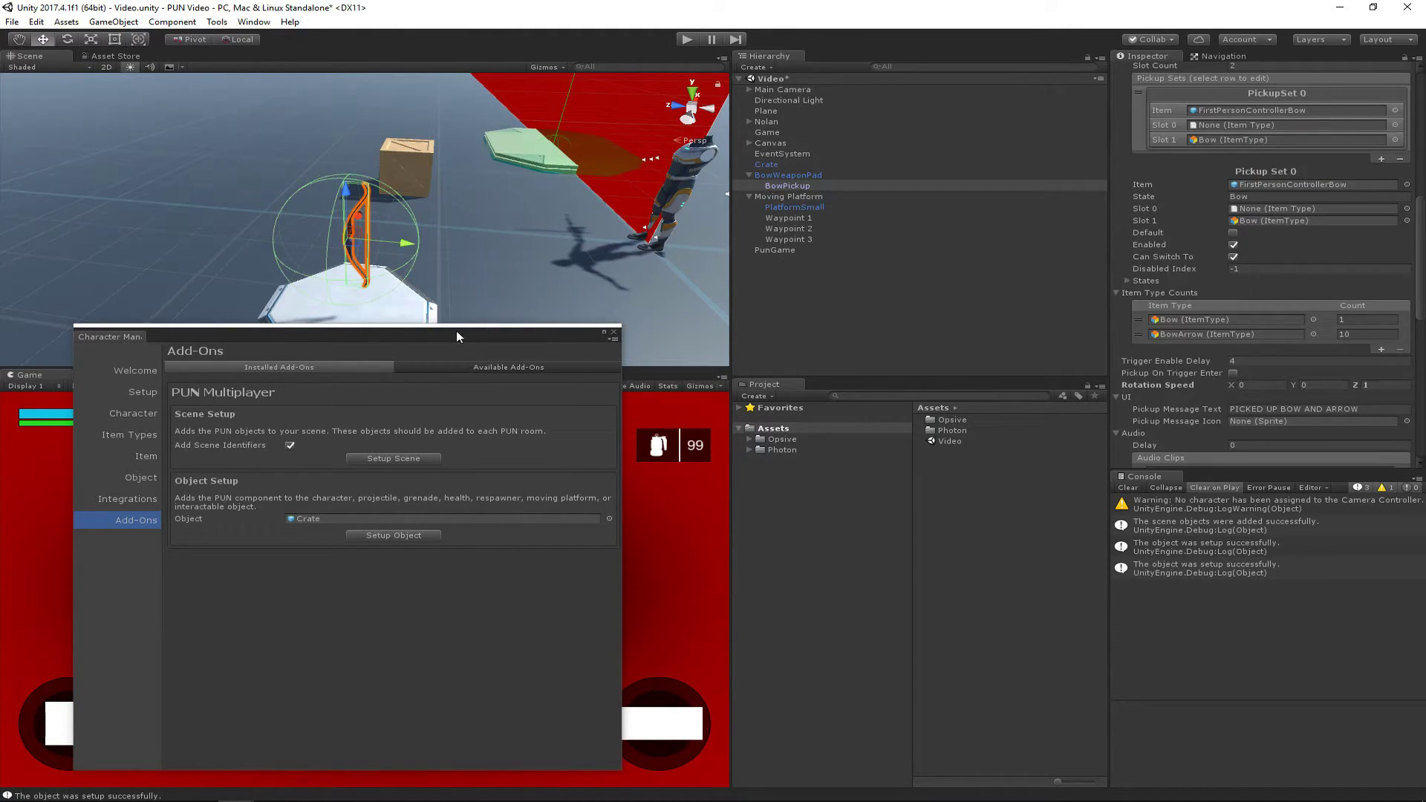
pyautogui.moveTo(456, 331); pyautogui.dragTo(0, 327)
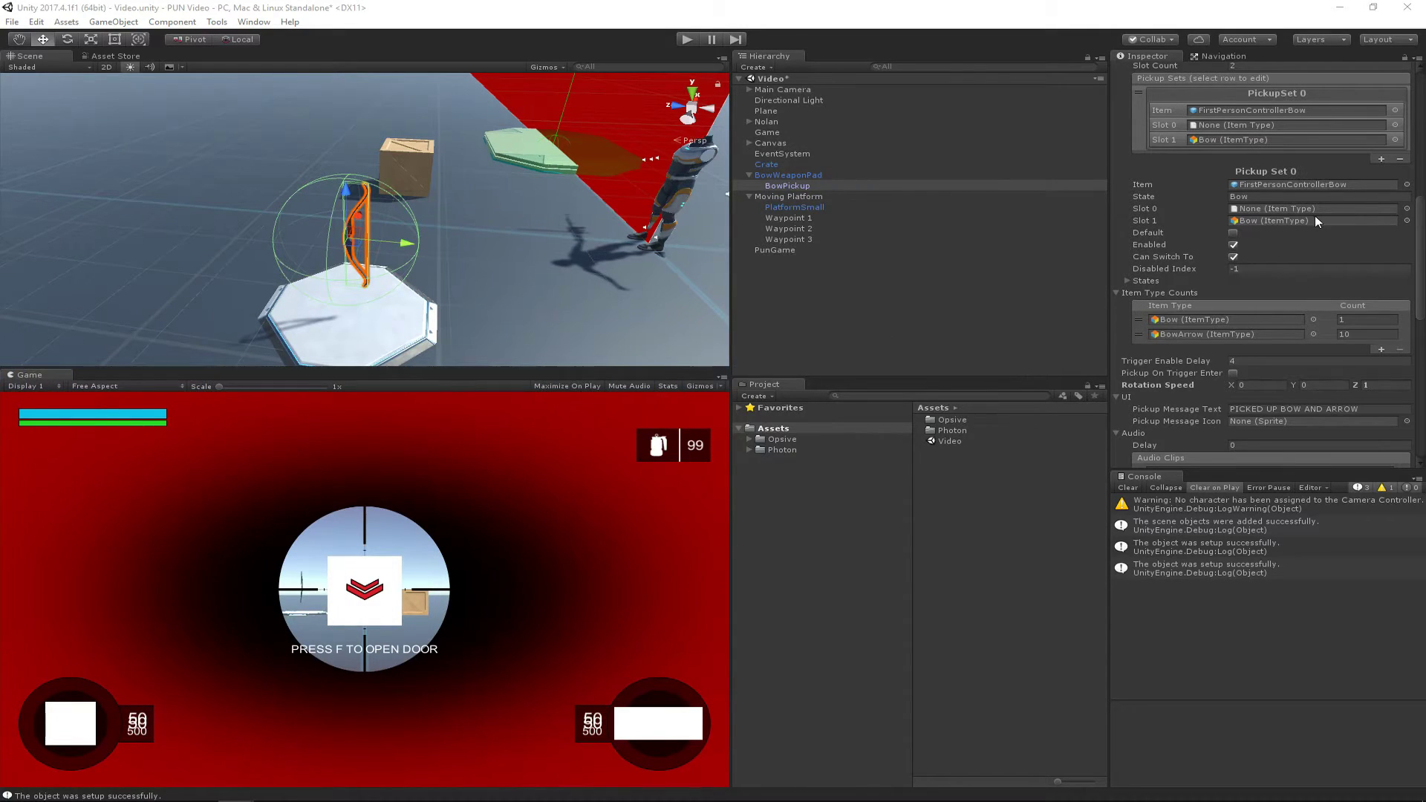
pyautogui.scroll(5, 1214, 245)
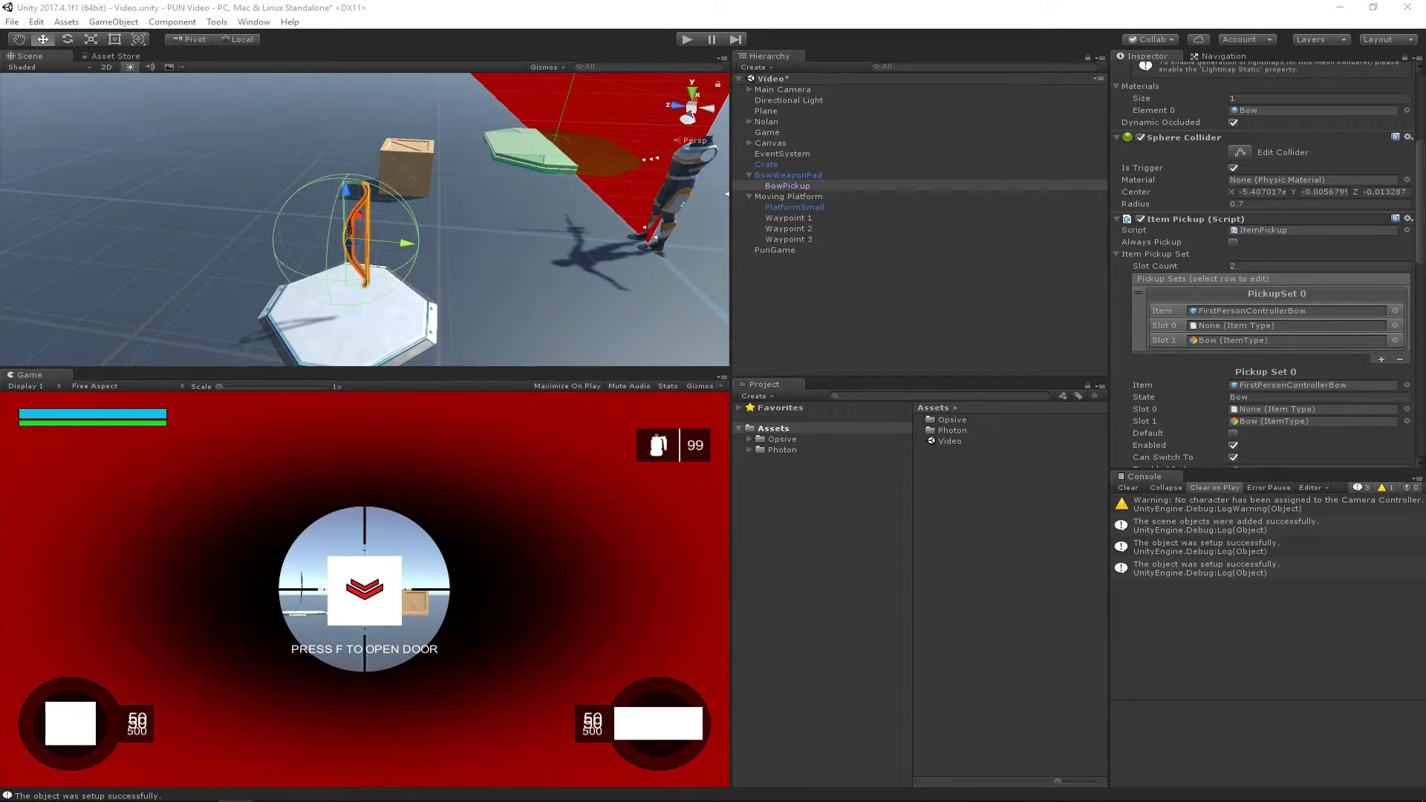
pyautogui.moveTo(0, 238); pyautogui.dragTo(773, 307)
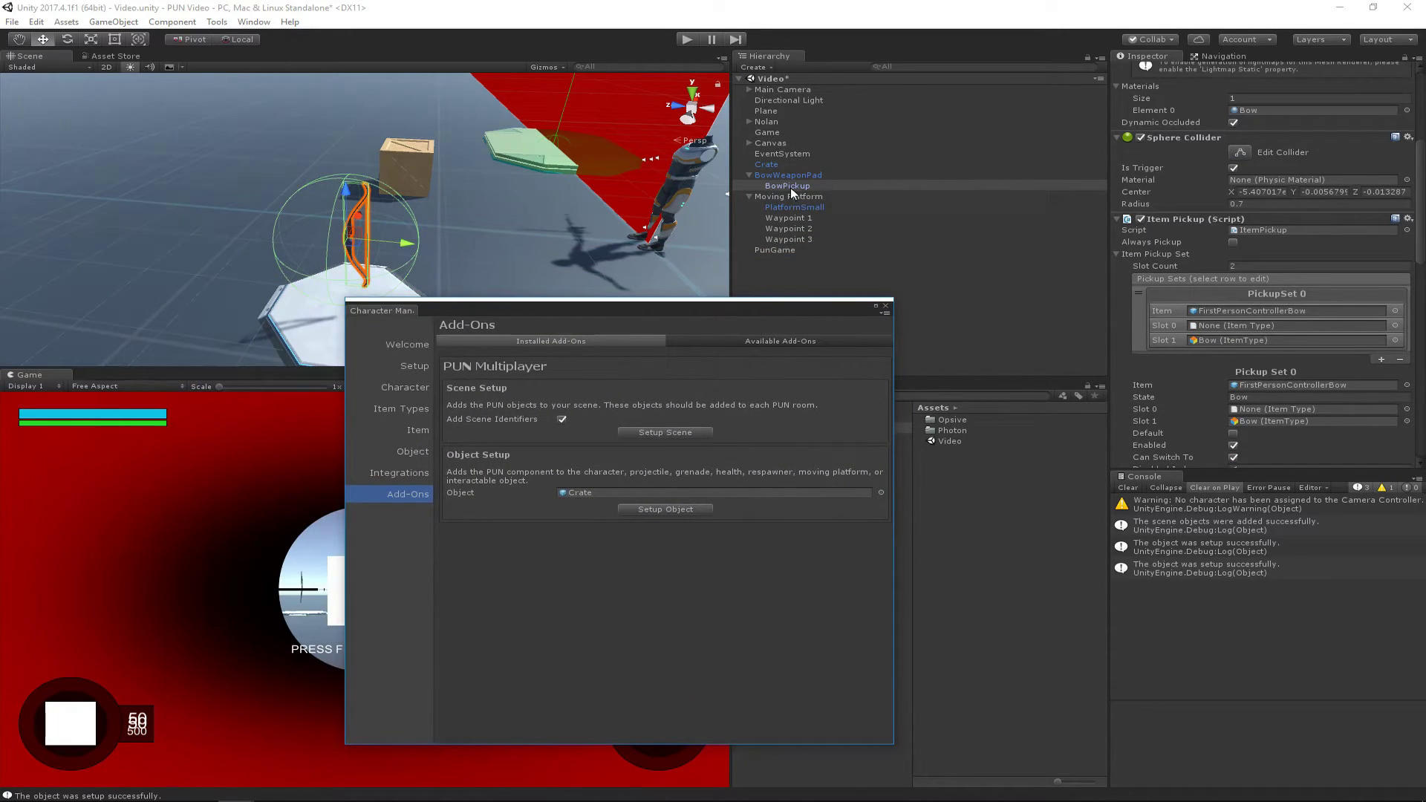
pyautogui.moveTo(790, 188); pyautogui.dragTo(603, 489)
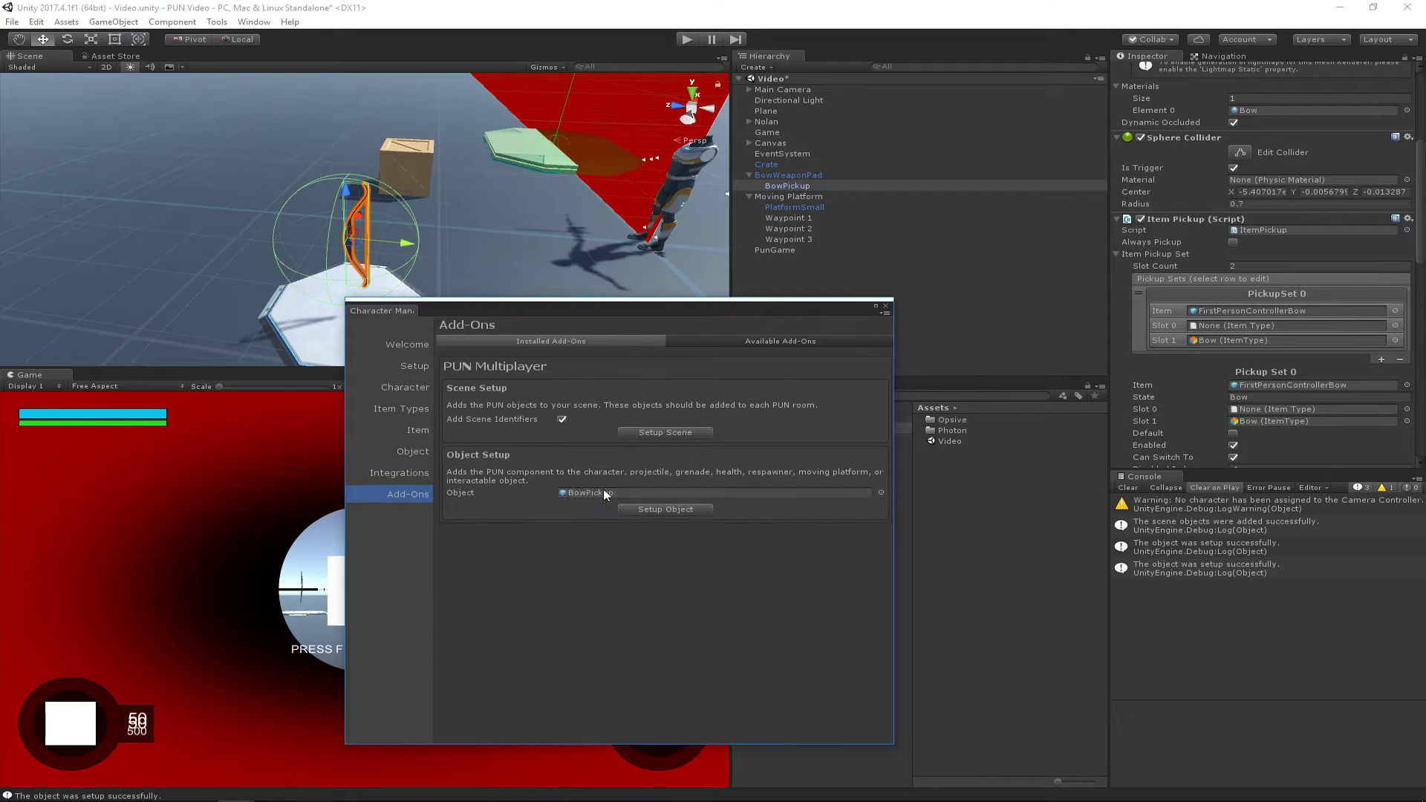
pyautogui.click(643, 509)
pyautogui.scroll(-6, 1266, 338)
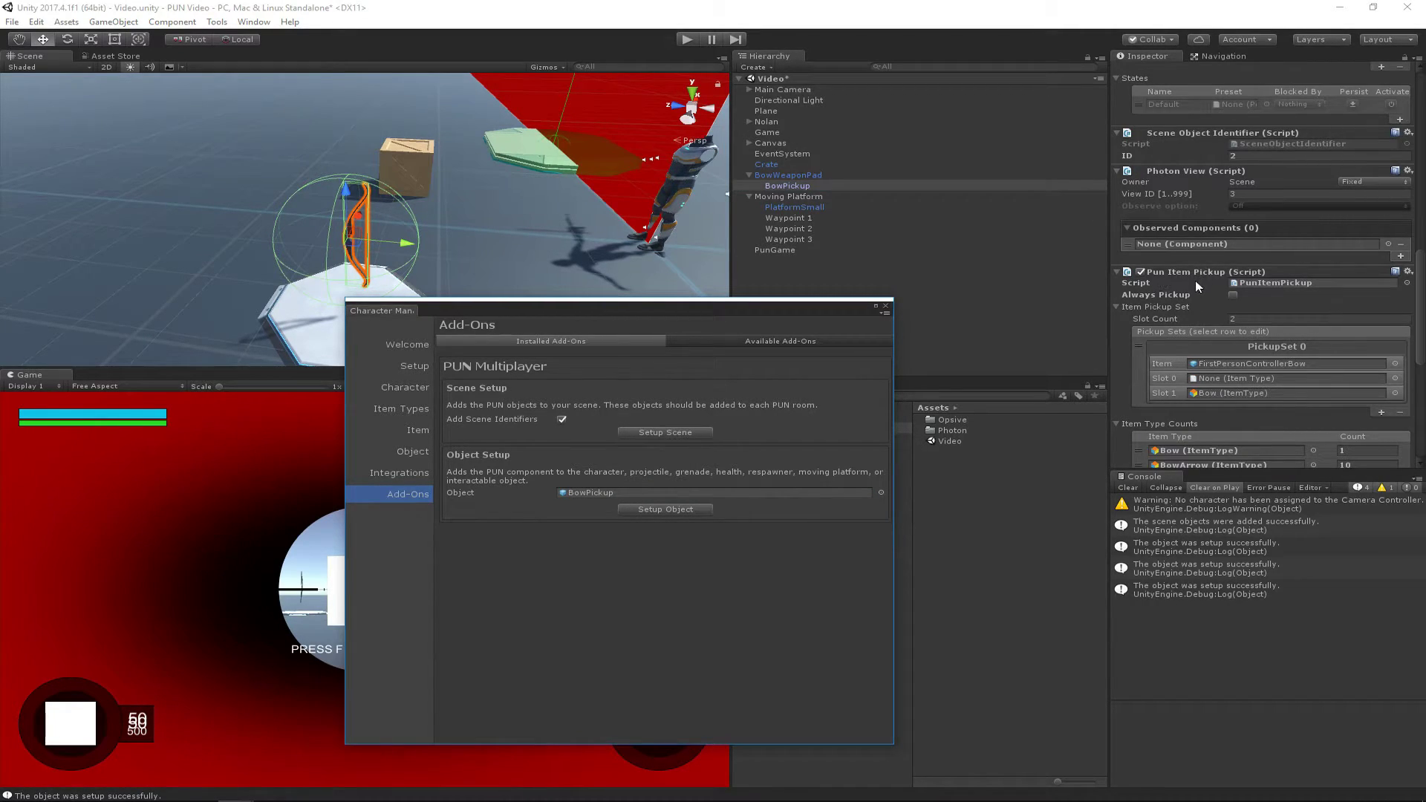
pyautogui.scroll(-8, 1200, 323)
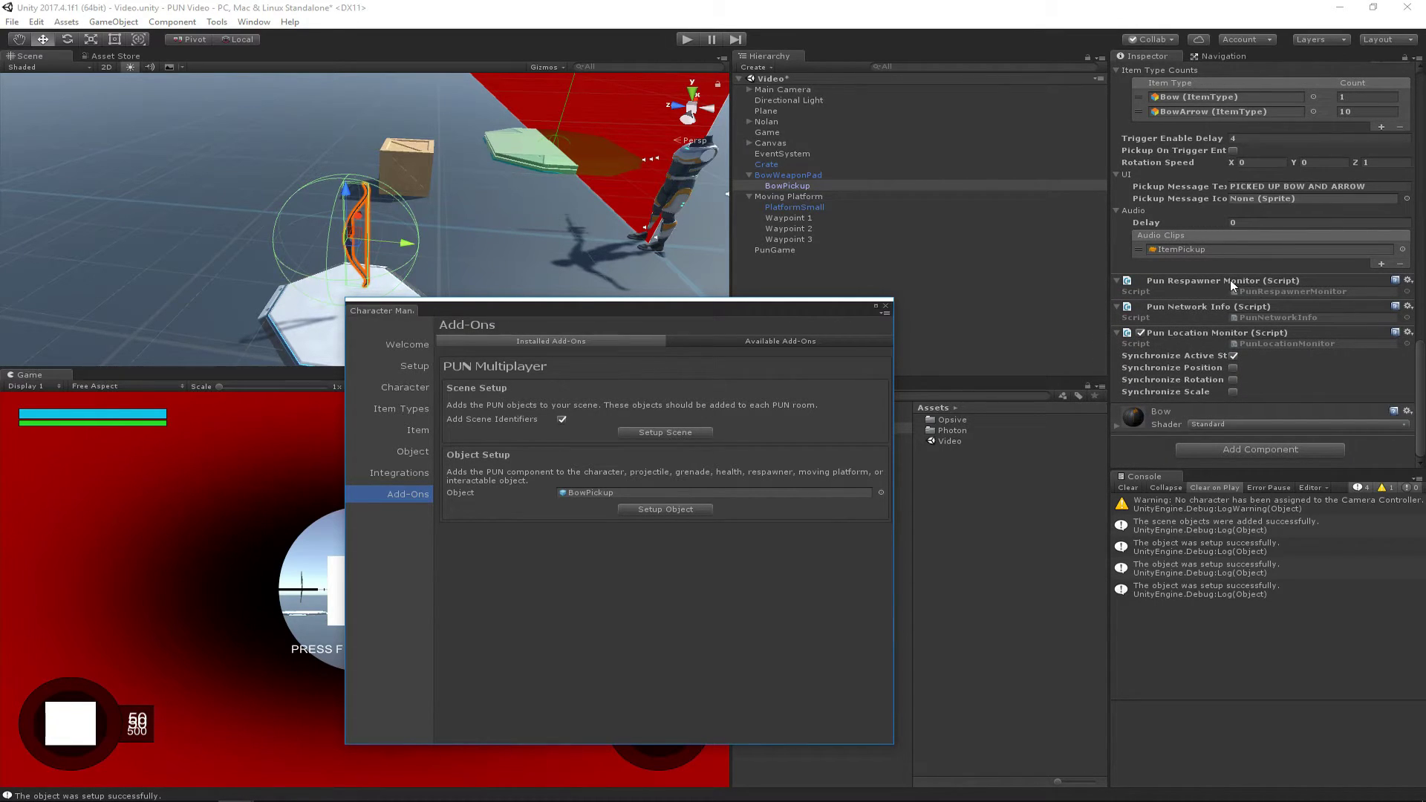
pyautogui.scroll(4, 1220, 310)
pyautogui.scroll(-4, 1221, 310)
pyautogui.moveTo(567, 309); pyautogui.dragTo(0, 320)
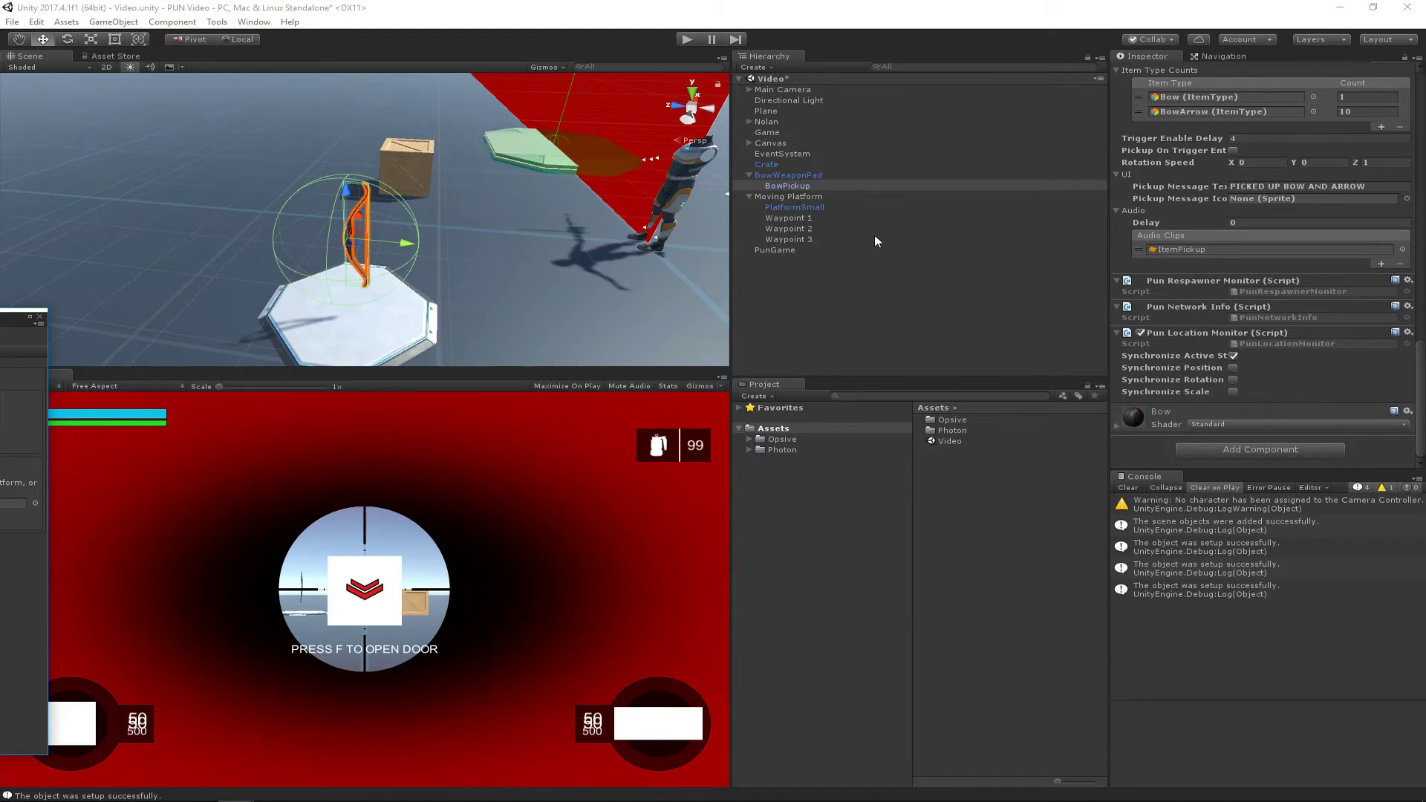
# Step: Create a prefab from the scene's BowPickup object in the Assets folder and name it BowPickupPun
pyautogui.press('f')
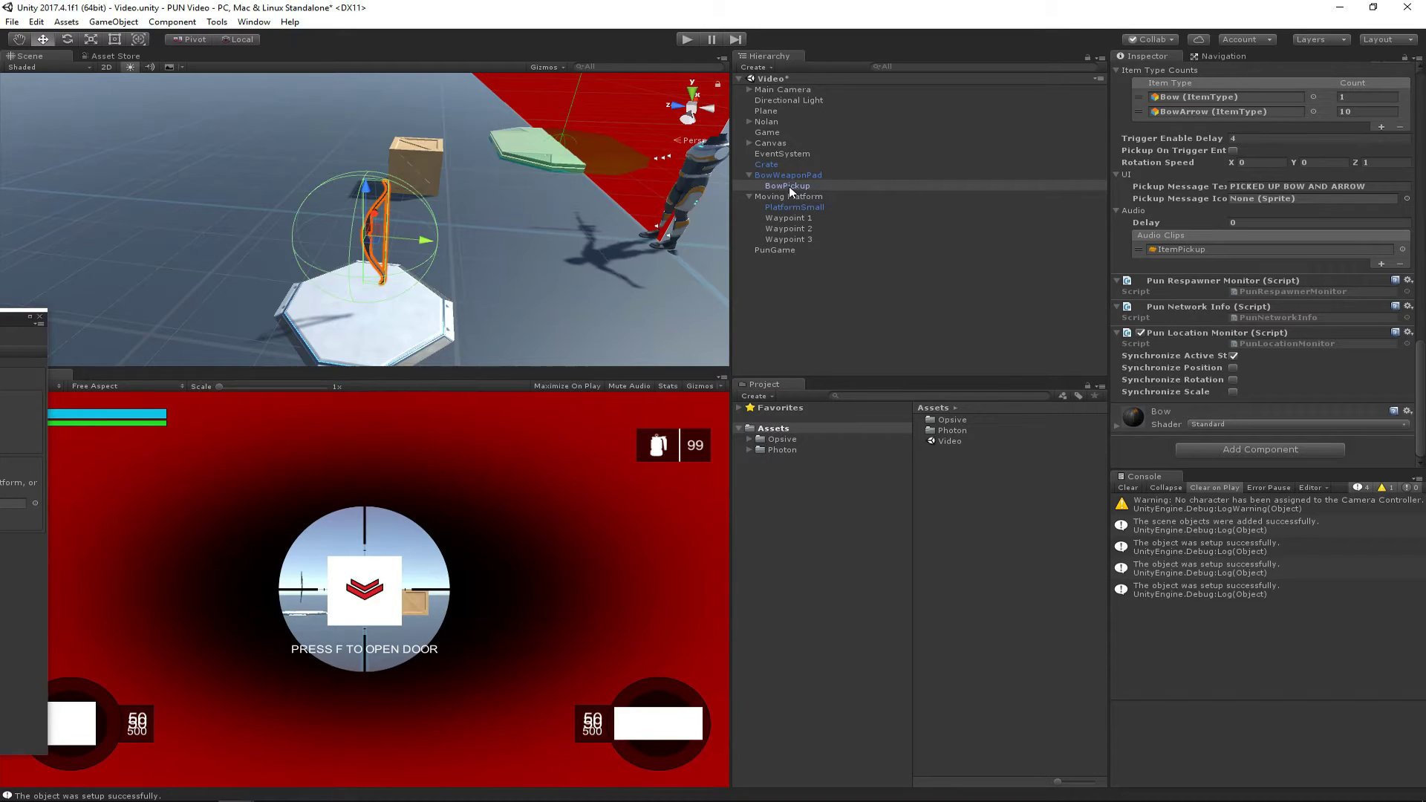
pyautogui.moveTo(787, 186); pyautogui.dragTo(958, 484)
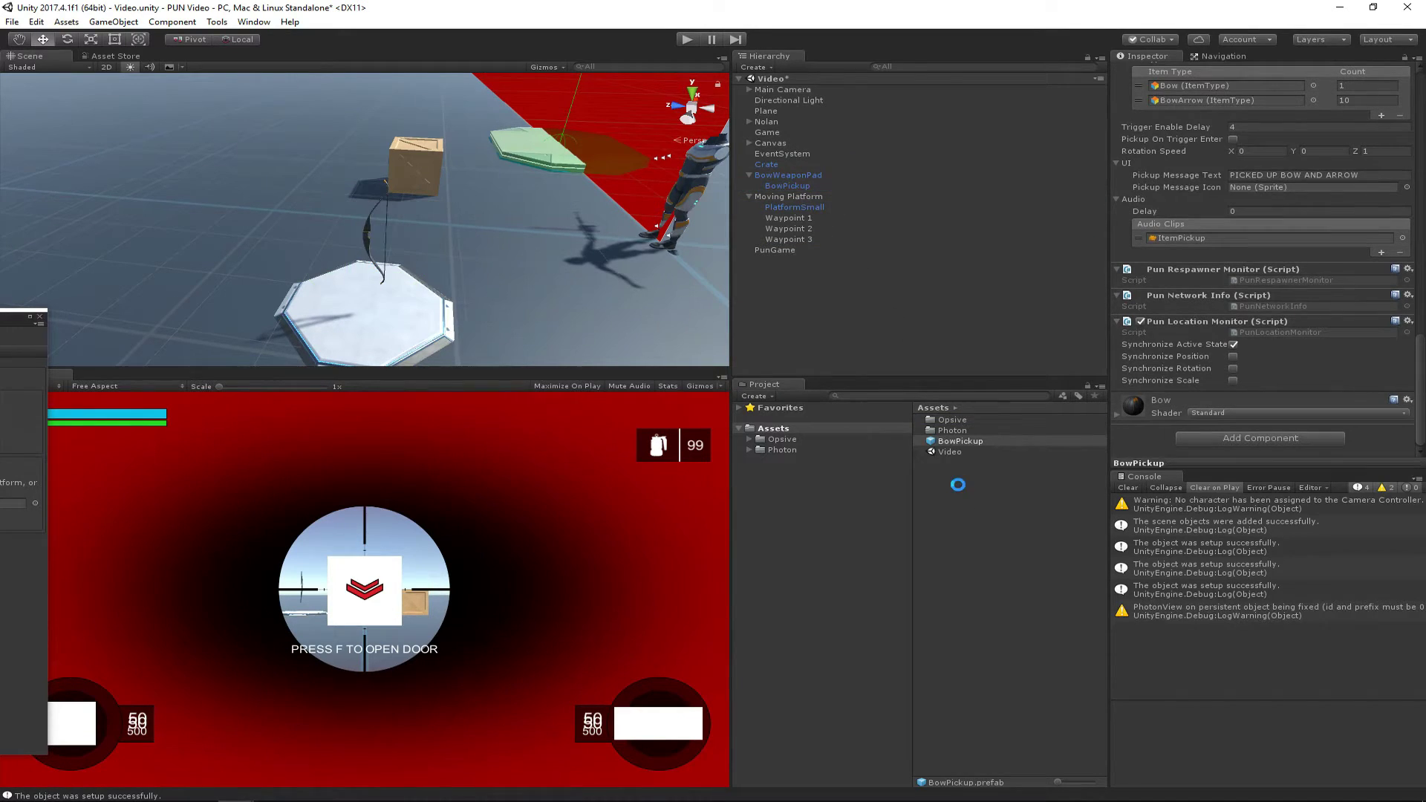
pyautogui.click(958, 441)
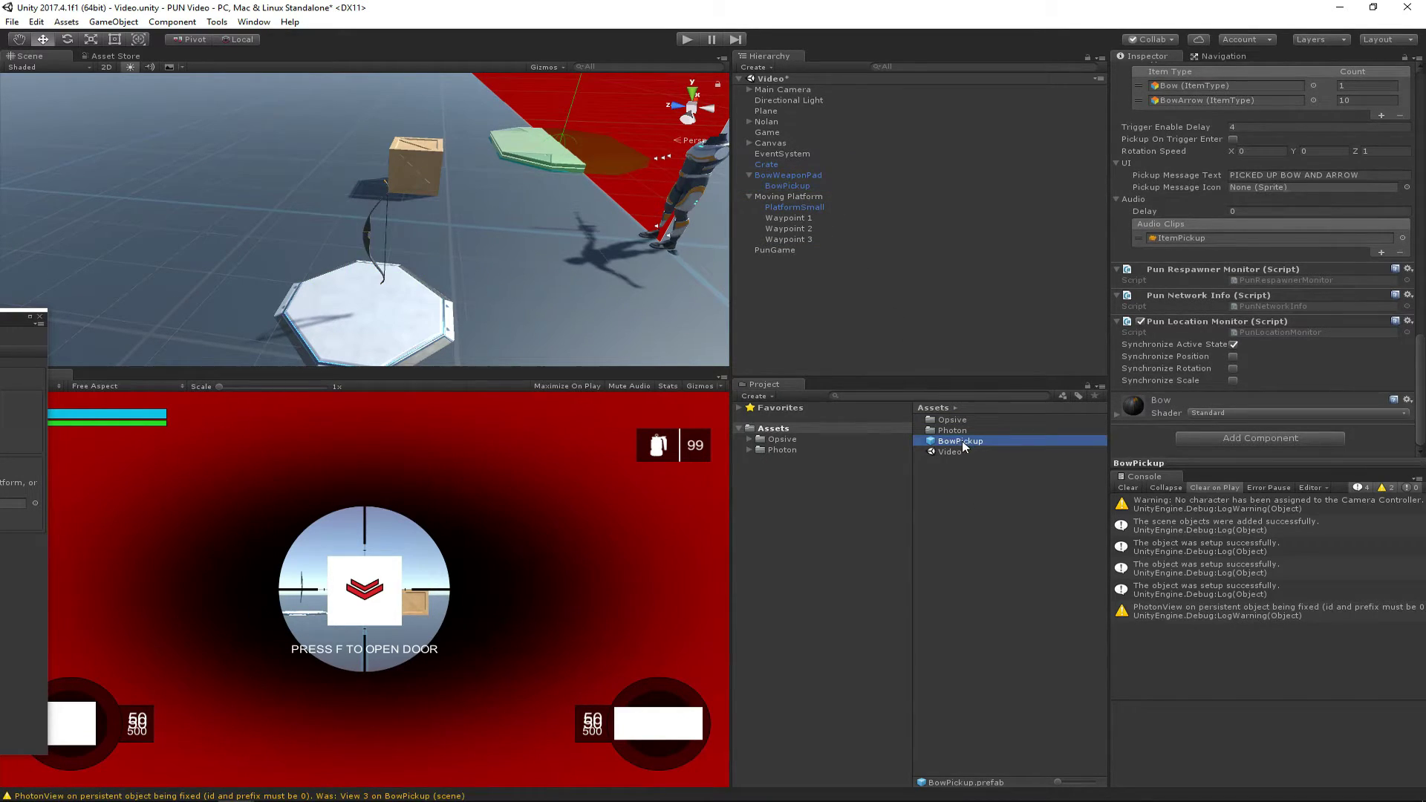
pyautogui.click(985, 440)
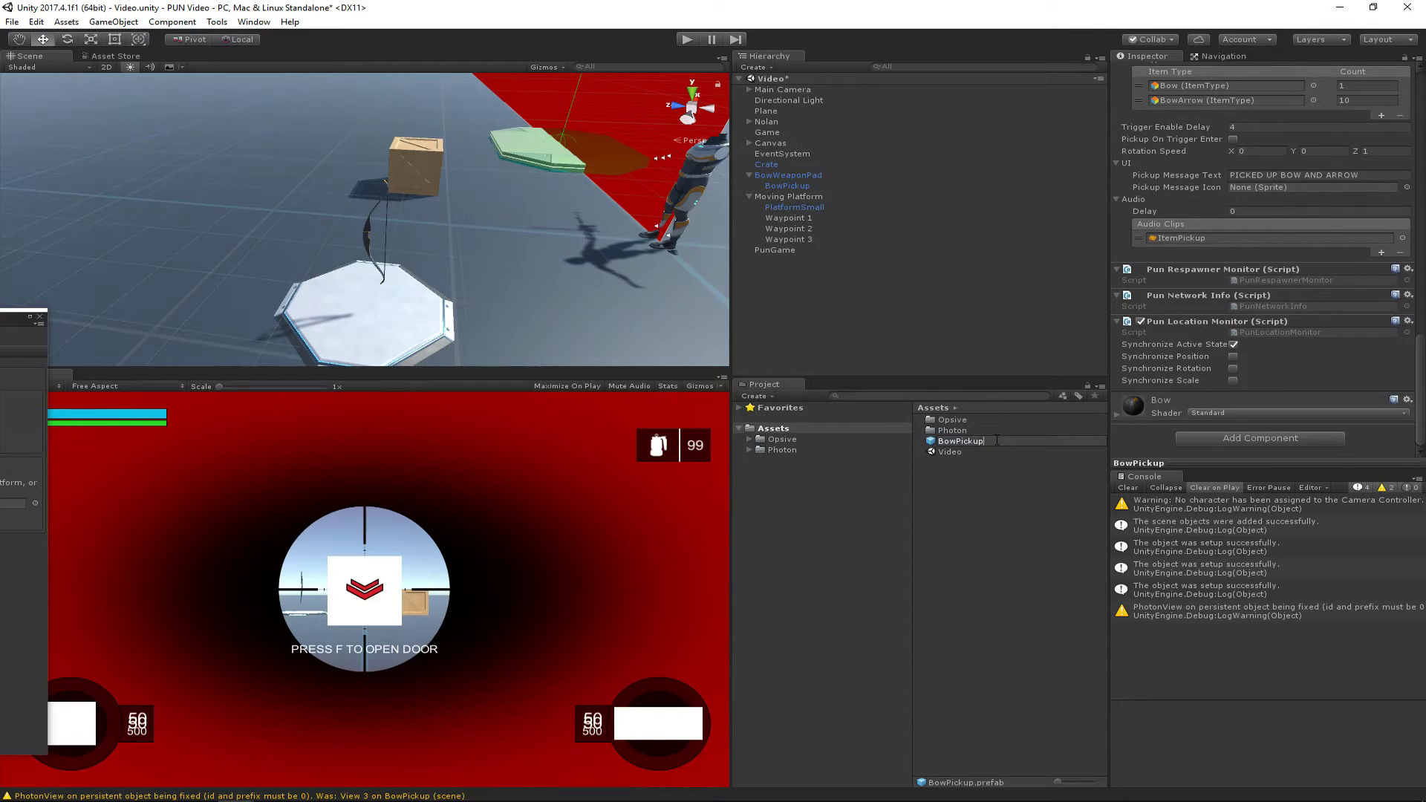
pyautogui.write('Pun')
pyautogui.press('Return')
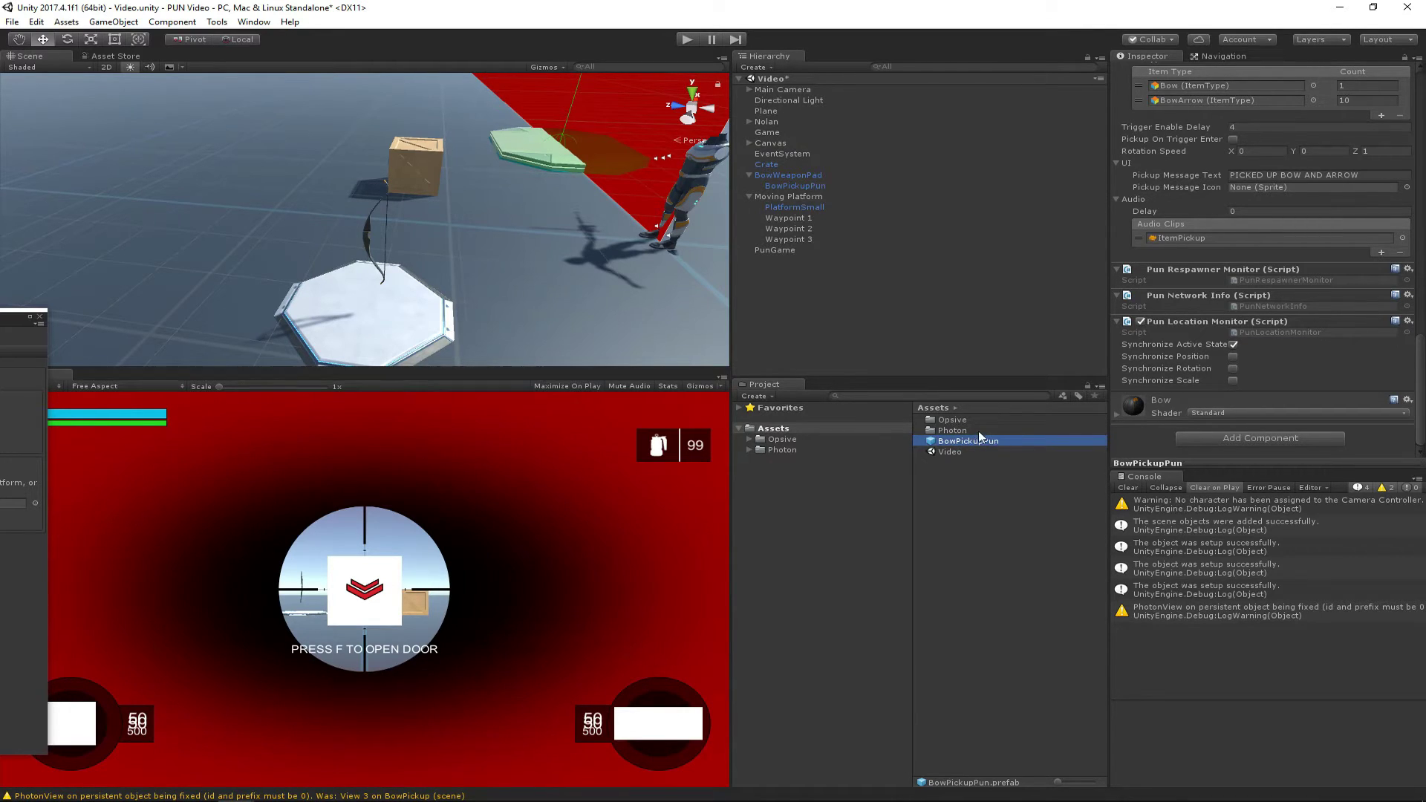
# Step: Locate the FirstPersonControllerBow prefab referenced by BowPickupPun's pickup set, duplicate it, and move the copy to the root Assets folder
pyautogui.scroll(6, 1174, 257)
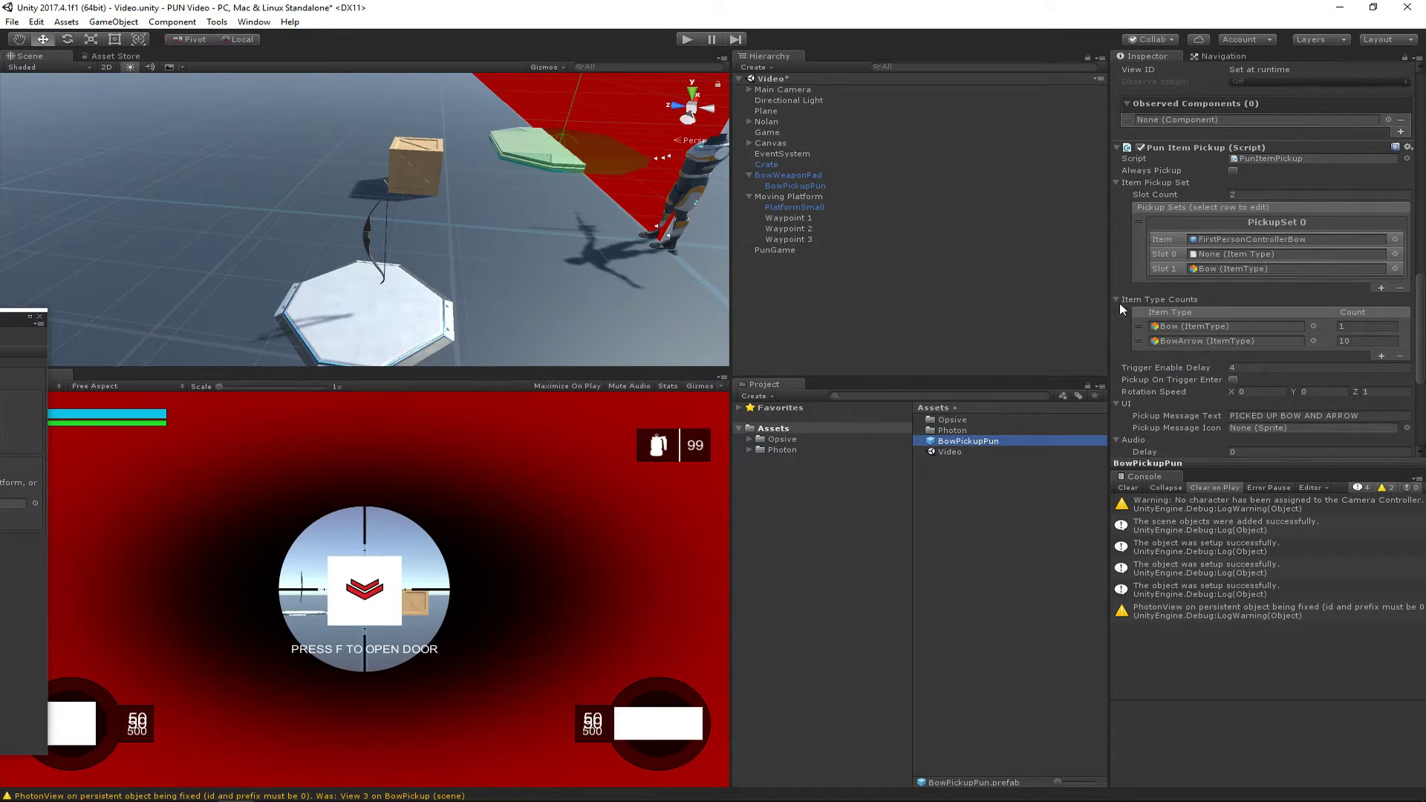
pyautogui.click(1227, 237)
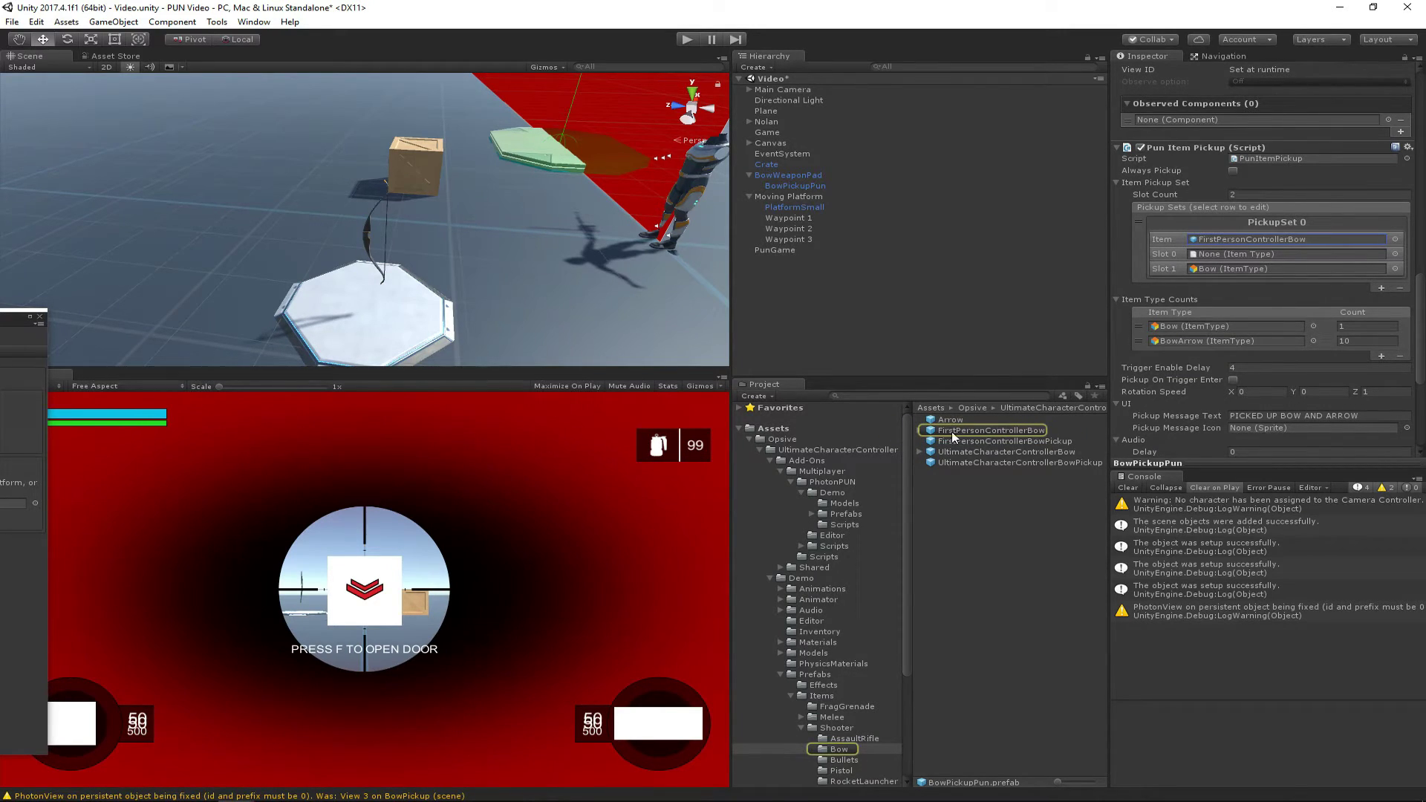
pyautogui.click(998, 431)
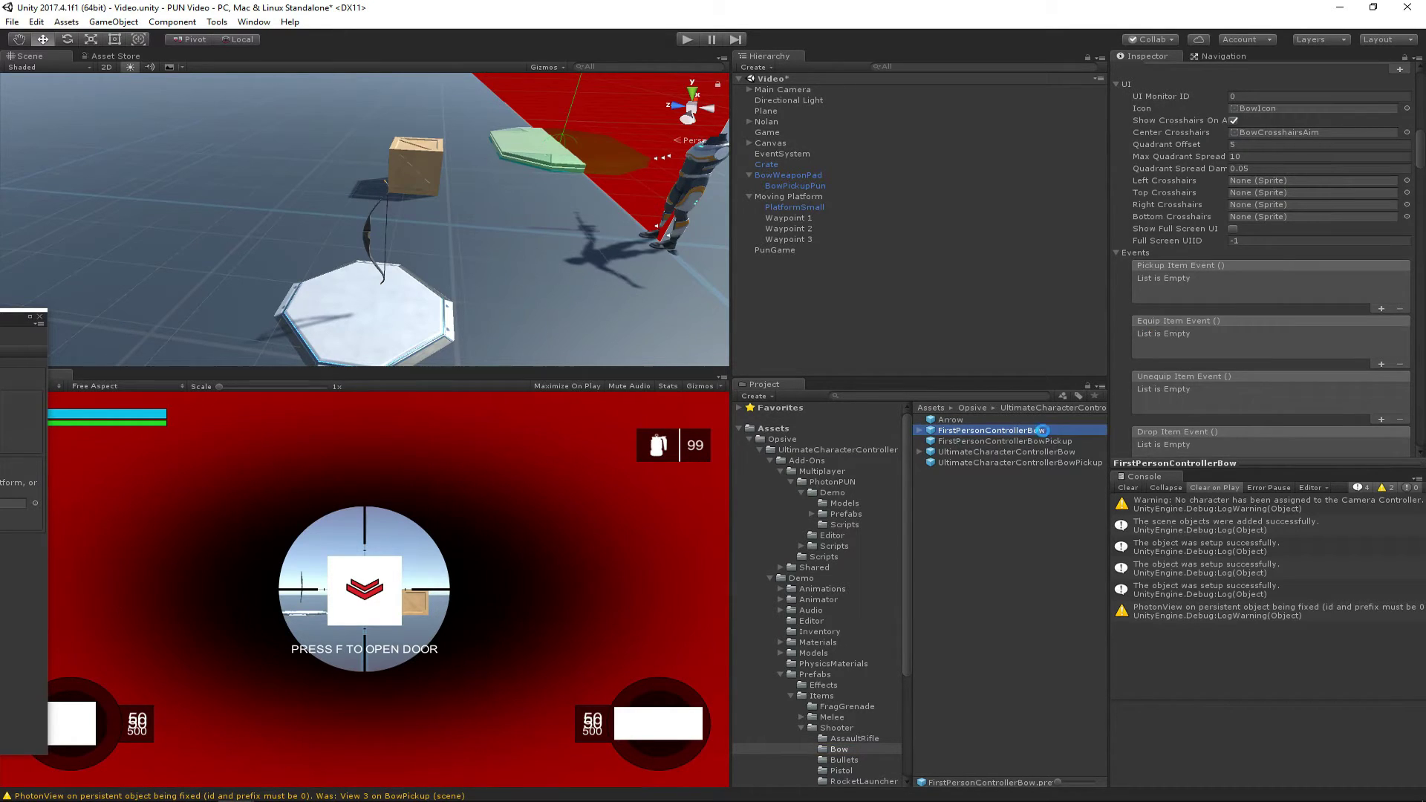
pyautogui.hotkey('ctrl', 'd')
pyautogui.moveTo(1023, 439); pyautogui.dragTo(787, 430)
# Step: Duplicate the Arrow prefab in the Bow folder and move the copy to the root Assets folder
pyautogui.click(948, 421)
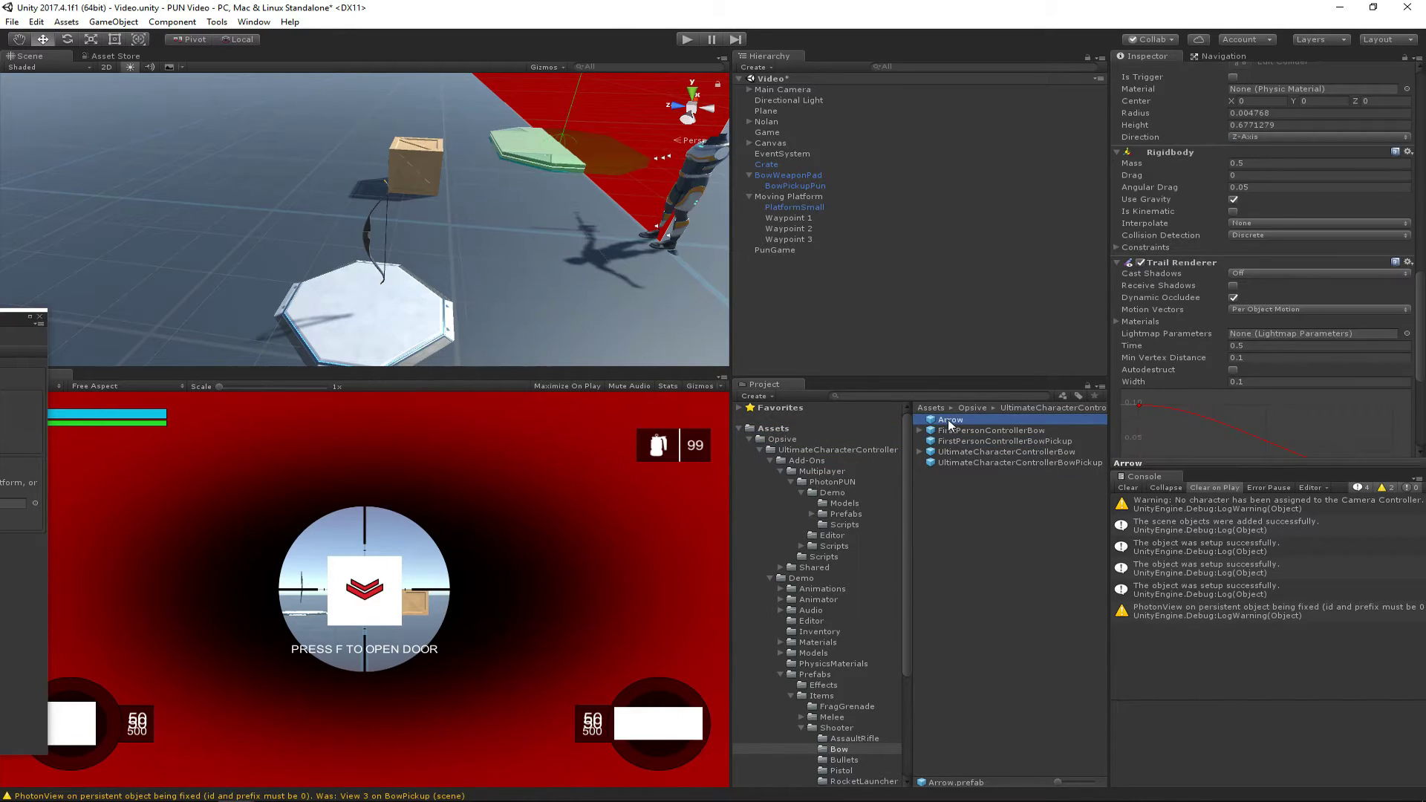
pyautogui.hotkey('ctrl', 'd')
pyautogui.moveTo(974, 430); pyautogui.dragTo(813, 426)
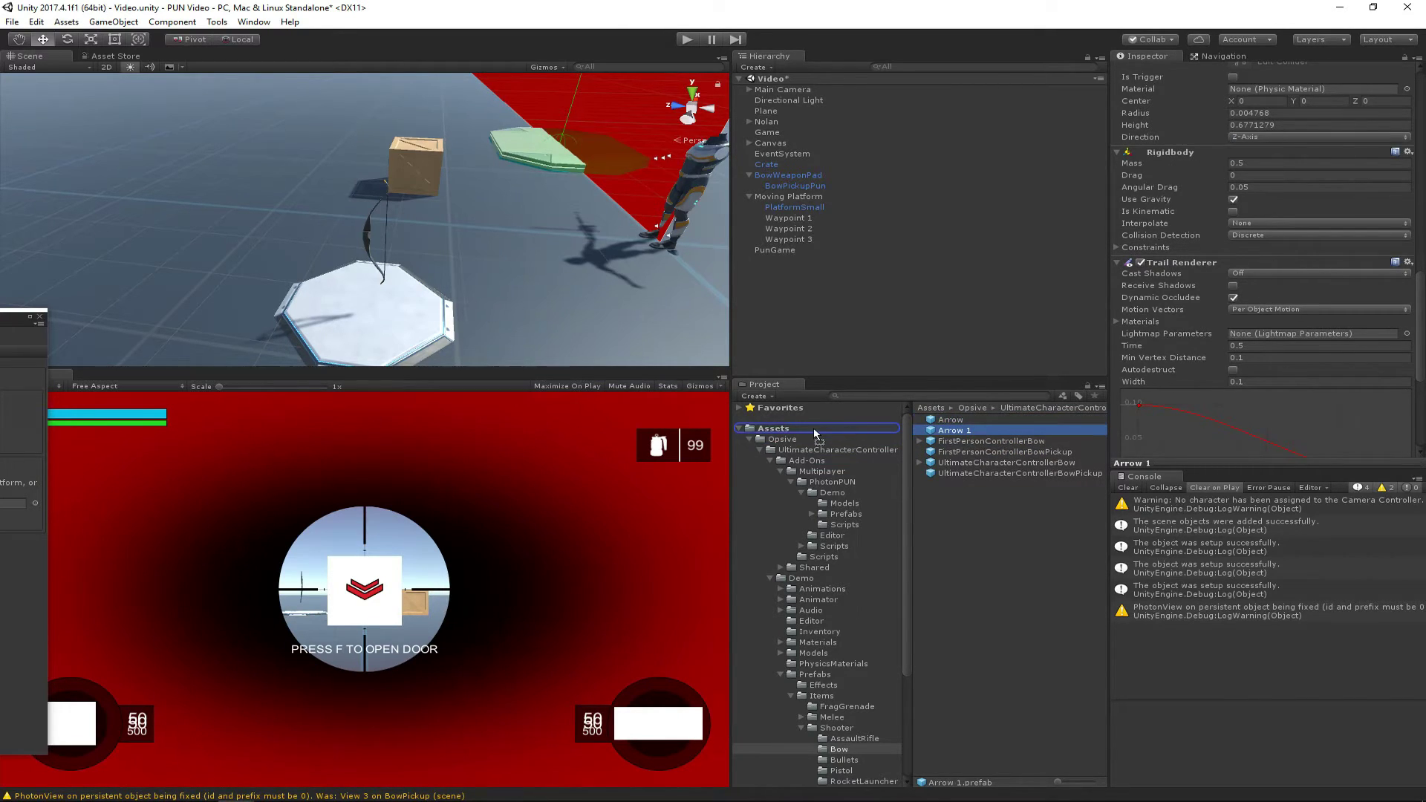
# Step: Rename the copied bow prefab in the root Assets folder as FirstPersonControllerBowPun
pyautogui.click(813, 427)
pyautogui.click(1007, 462)
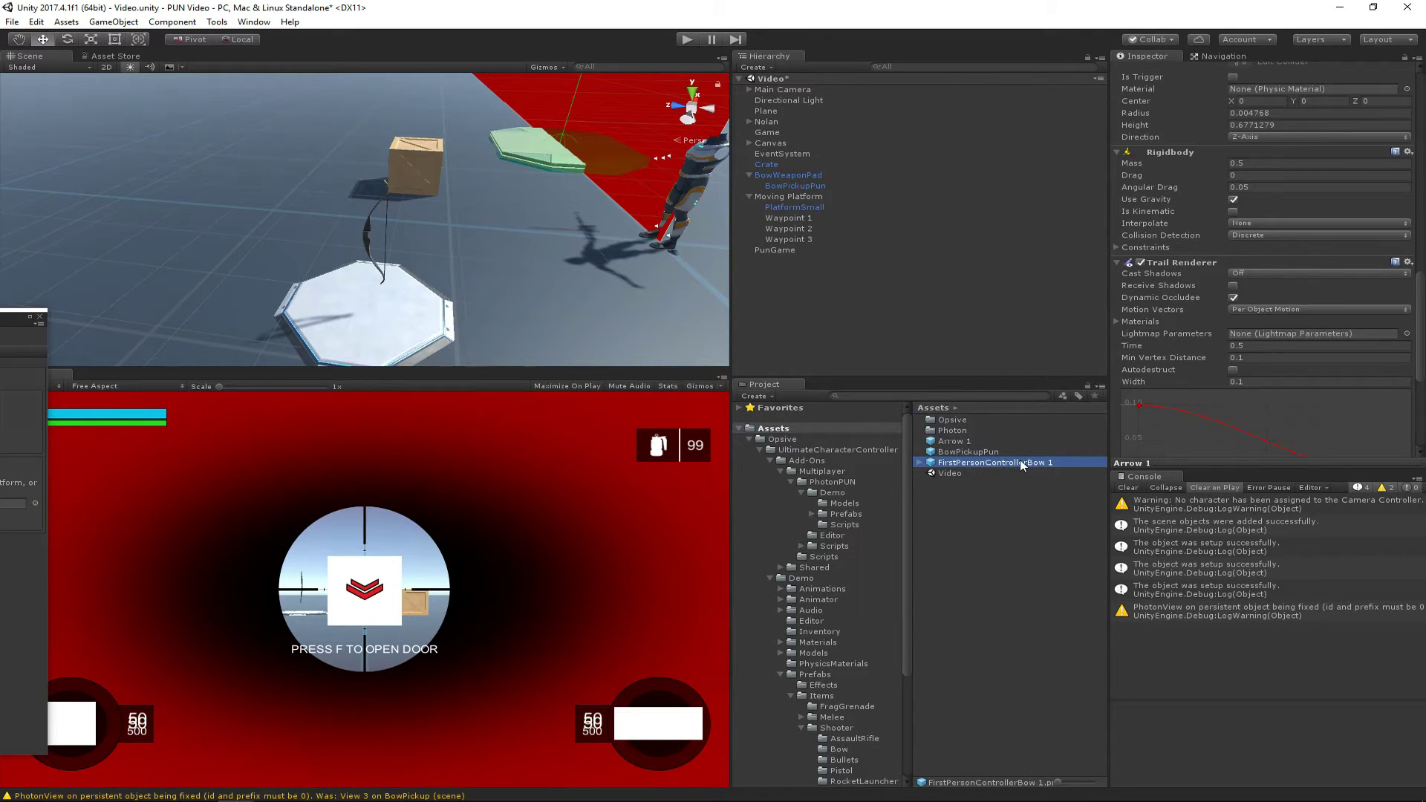
pyautogui.moveTo(1043, 464); pyautogui.dragTo(1071, 461)
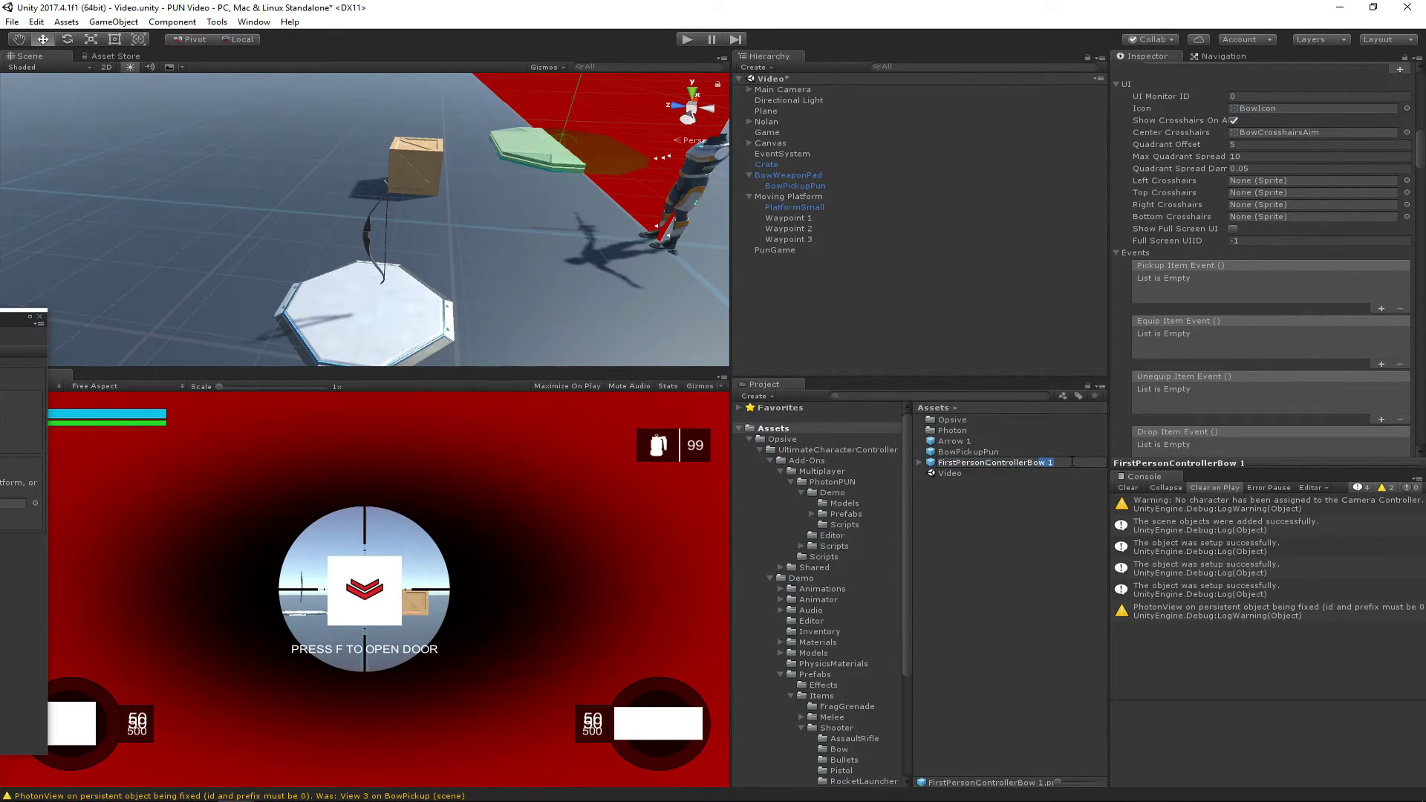
pyautogui.press('BackSpace')
pyautogui.write('Pun')
pyautogui.press('Return')
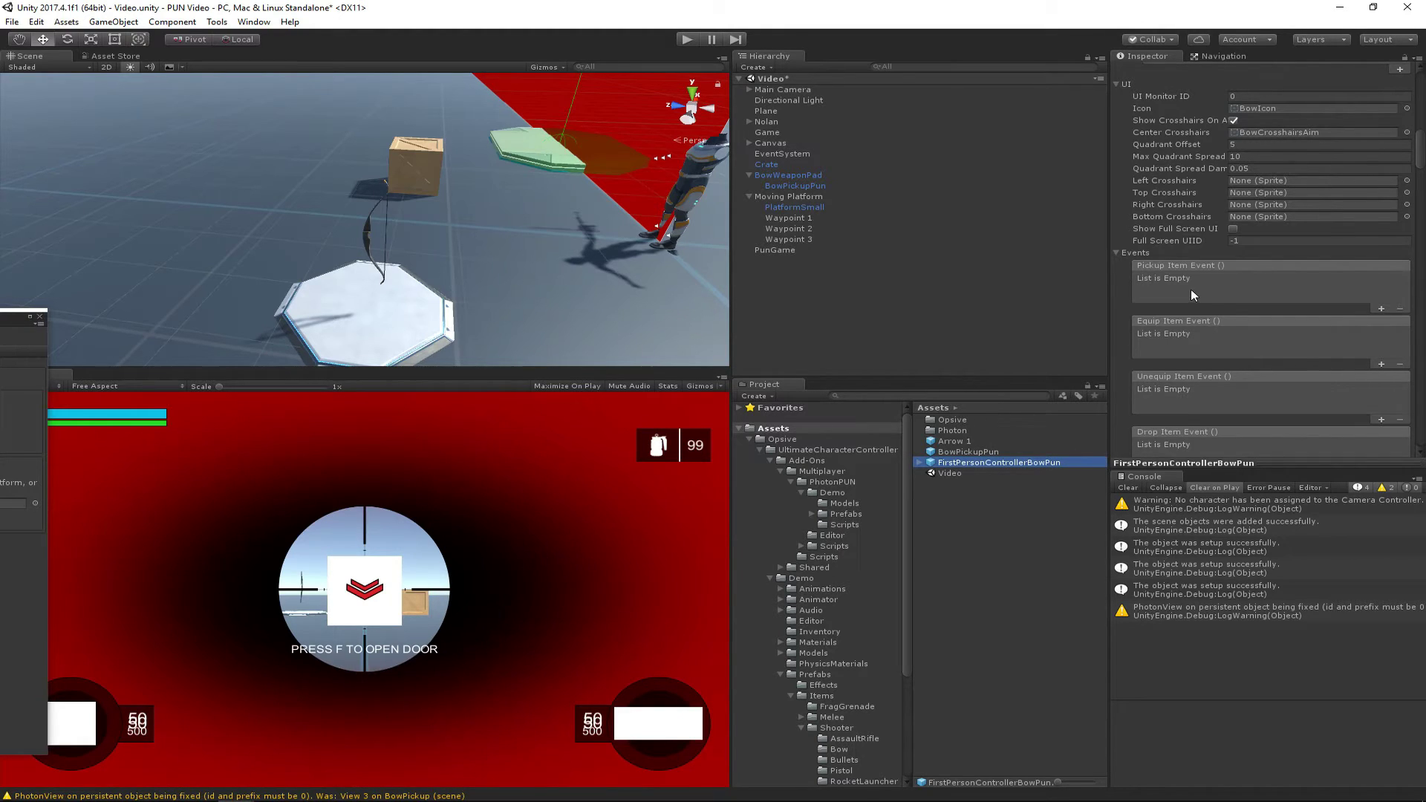
# Step: Set the Drop Prefab of FirstPersonControllerBowPun's Item component to BowPickupPun
pyautogui.scroll(-15, 1191, 289)
pyautogui.scroll(8, 1191, 291)
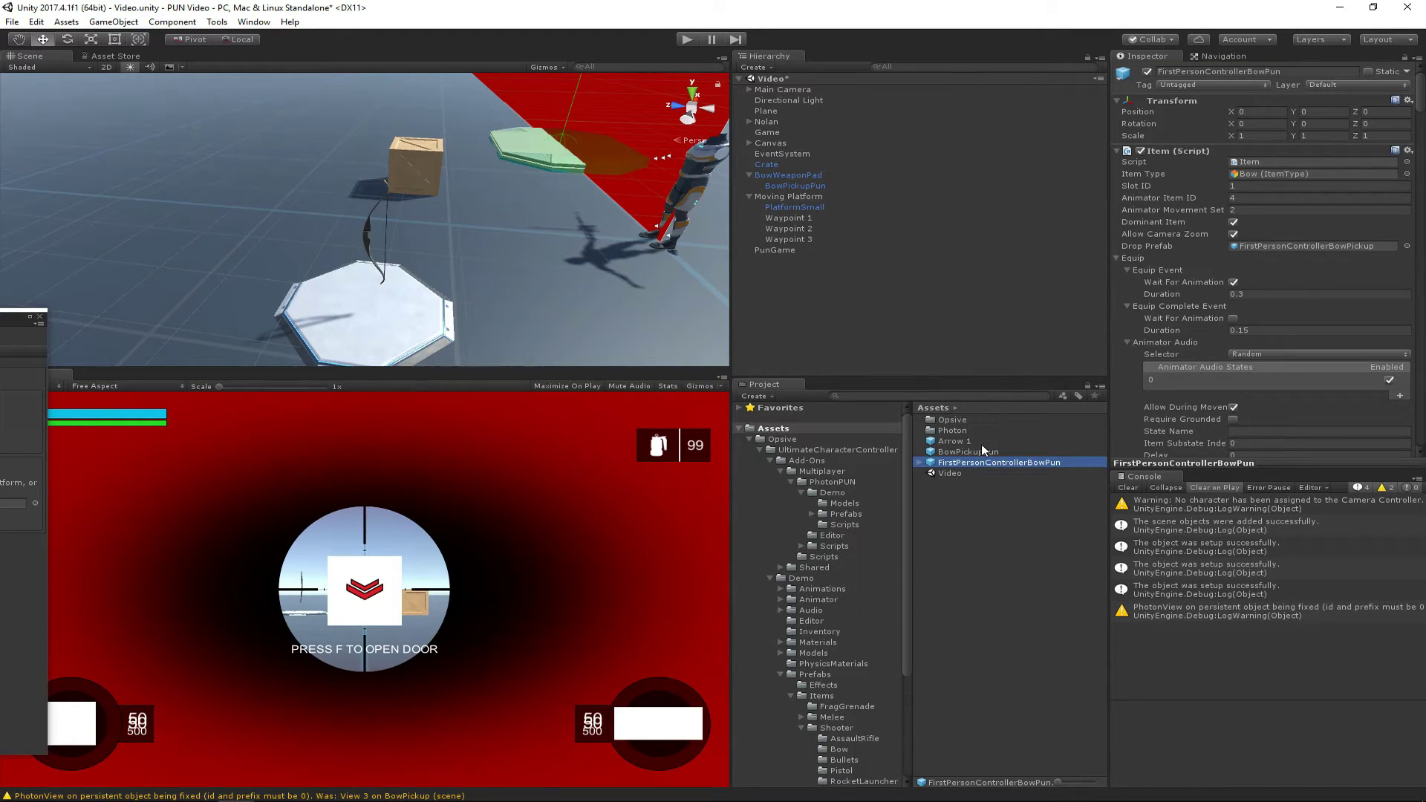
pyautogui.moveTo(981, 460); pyautogui.dragTo(1381, 248)
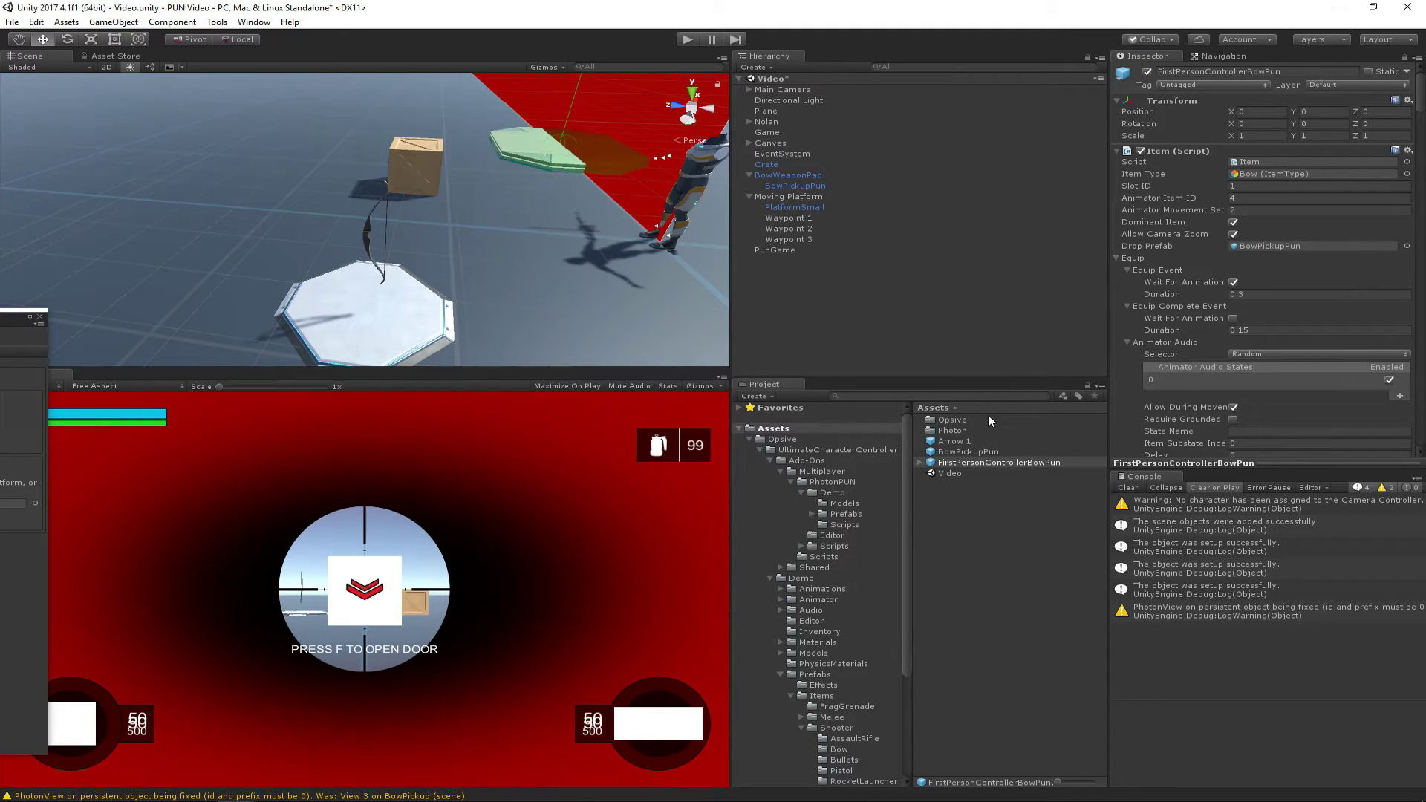
# Step: Rename the copied arrow prefab in the root Assets folder as ArrowPun
pyautogui.click(963, 440)
pyautogui.click(962, 439)
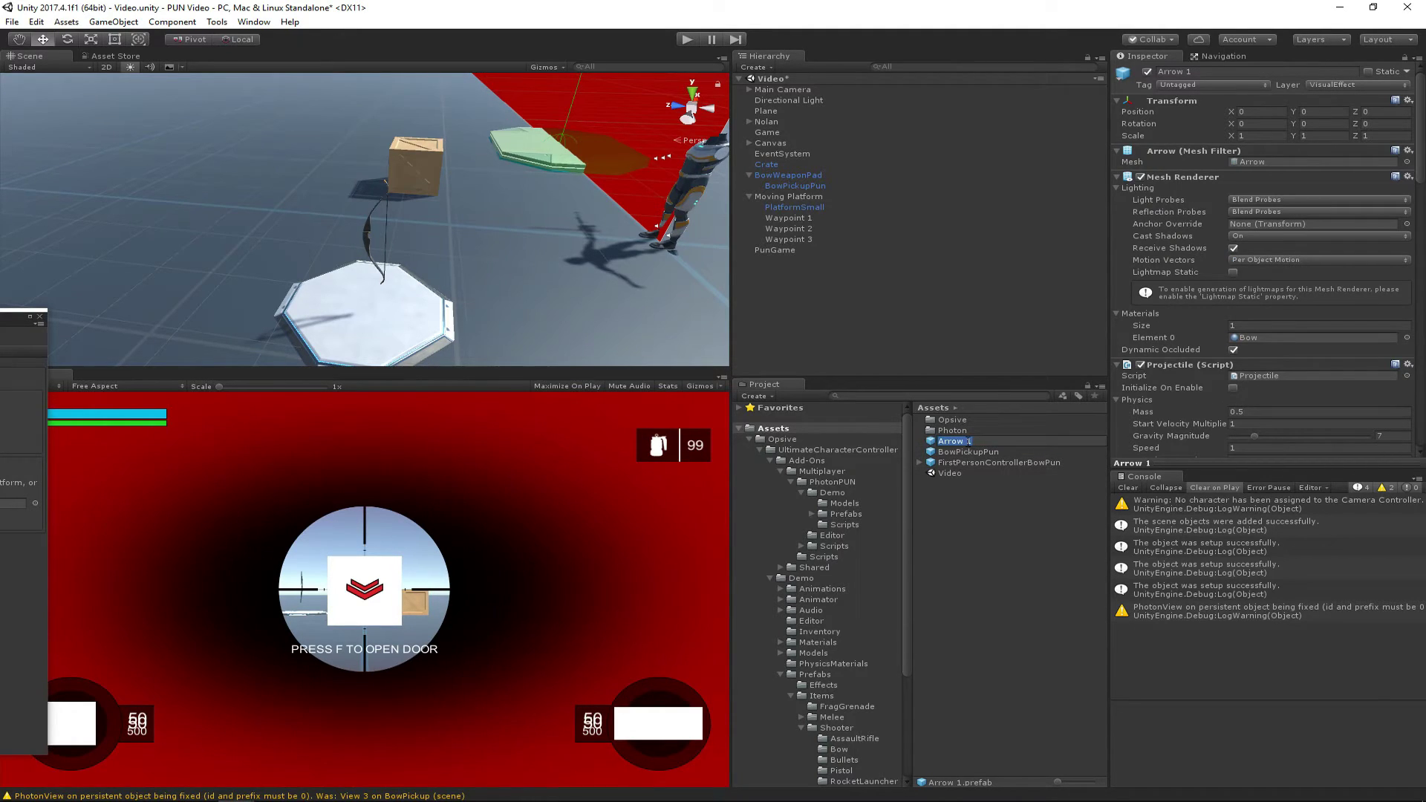
pyautogui.doubleClick(1034, 442)
pyautogui.write('Pun')
pyautogui.press('Return')
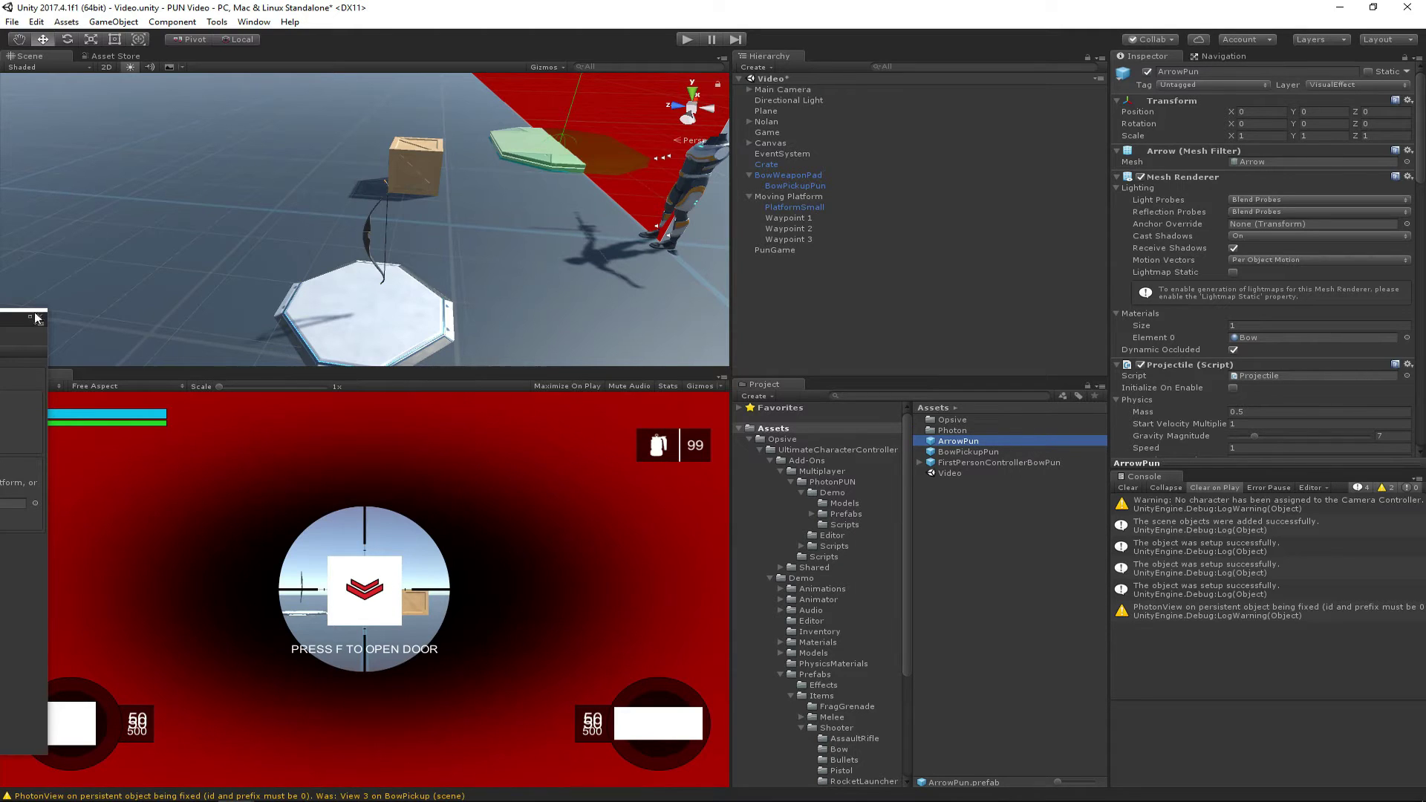
# Step: Set up the ArrowPun prefab for PUN Multiplayer with Object Setup and check its Photon View and Pun Projectile components
pyautogui.moveTo(0, 332); pyautogui.dragTo(509, 280)
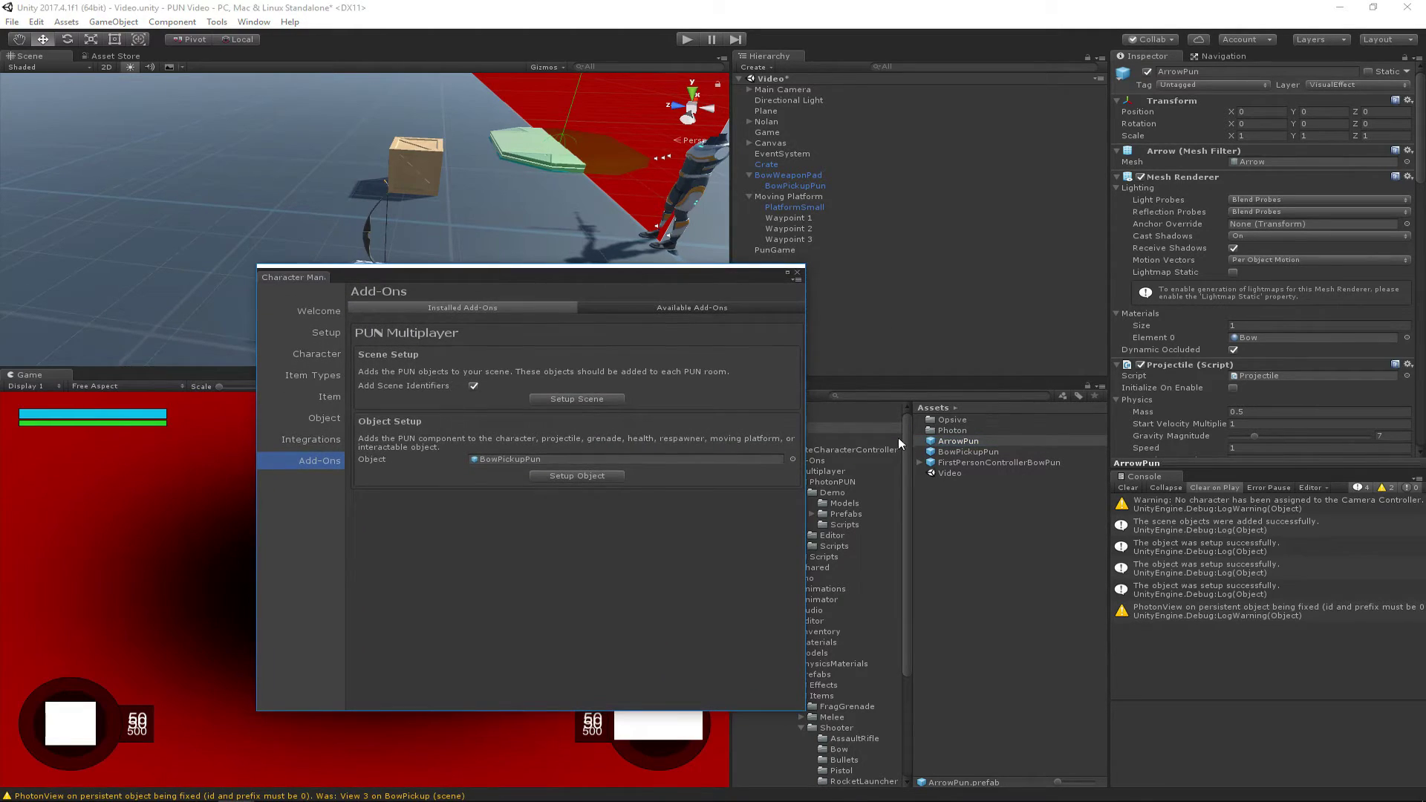
pyautogui.moveTo(933, 441); pyautogui.dragTo(584, 470)
pyautogui.click(581, 476)
pyautogui.scroll(-10, 1256, 372)
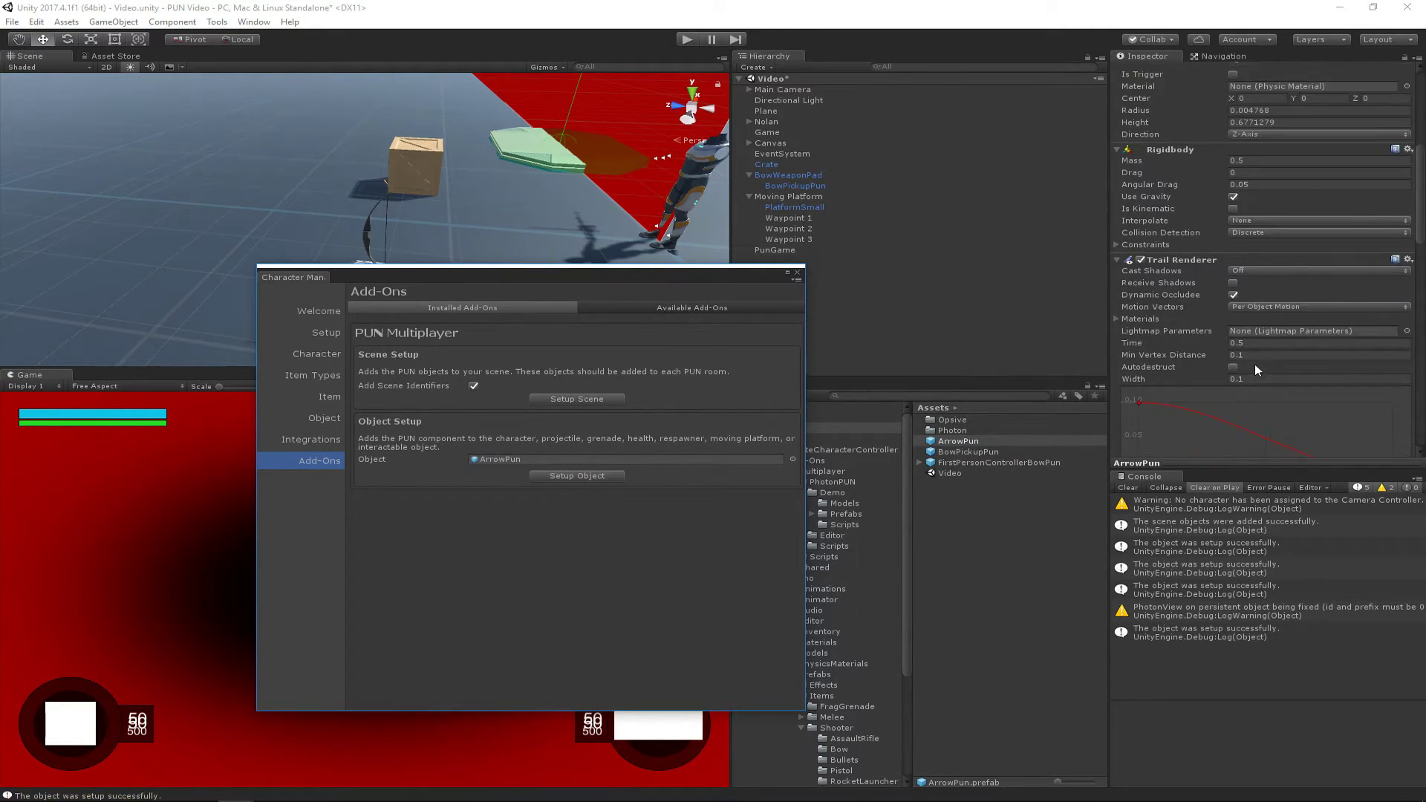
pyautogui.scroll(-2, 1247, 349)
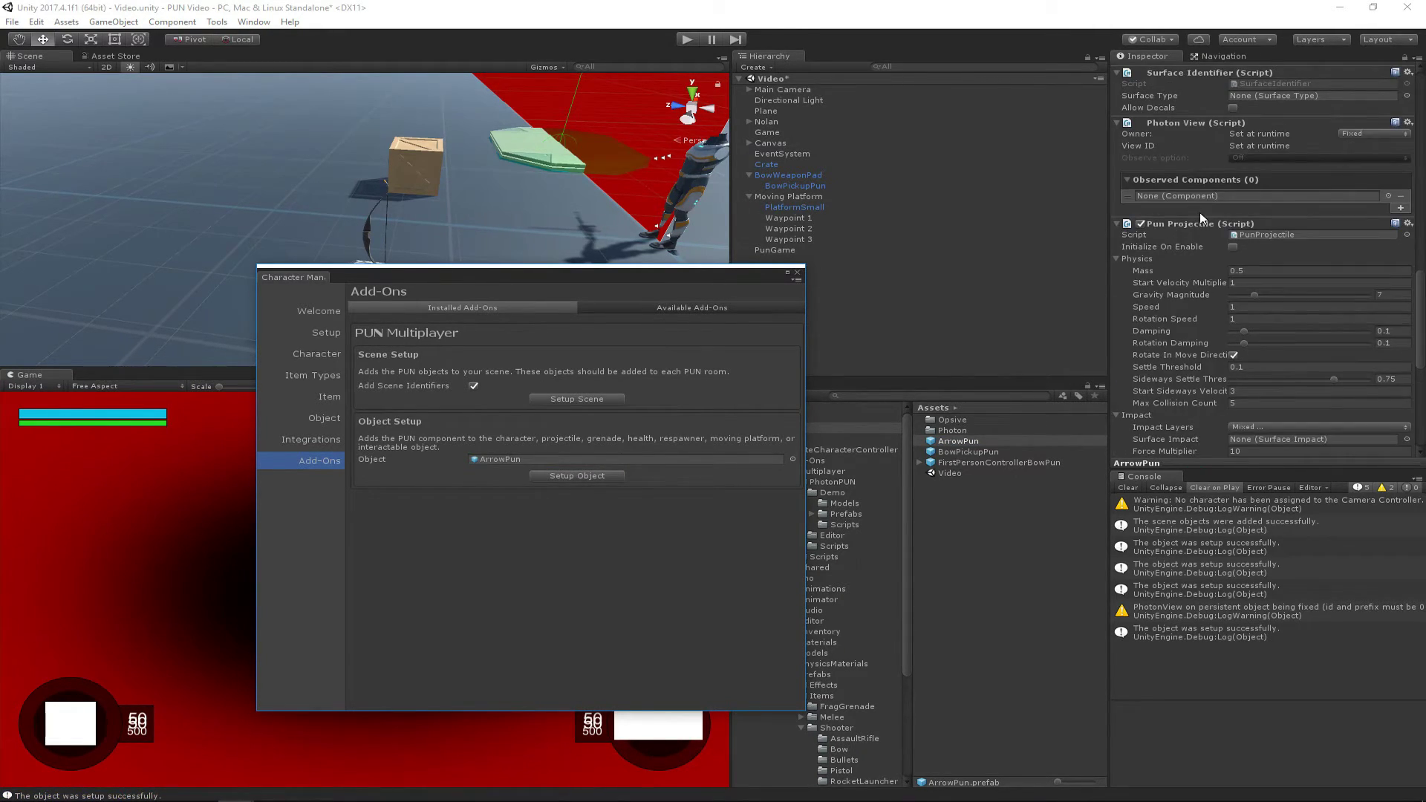
pyautogui.click(621, 275)
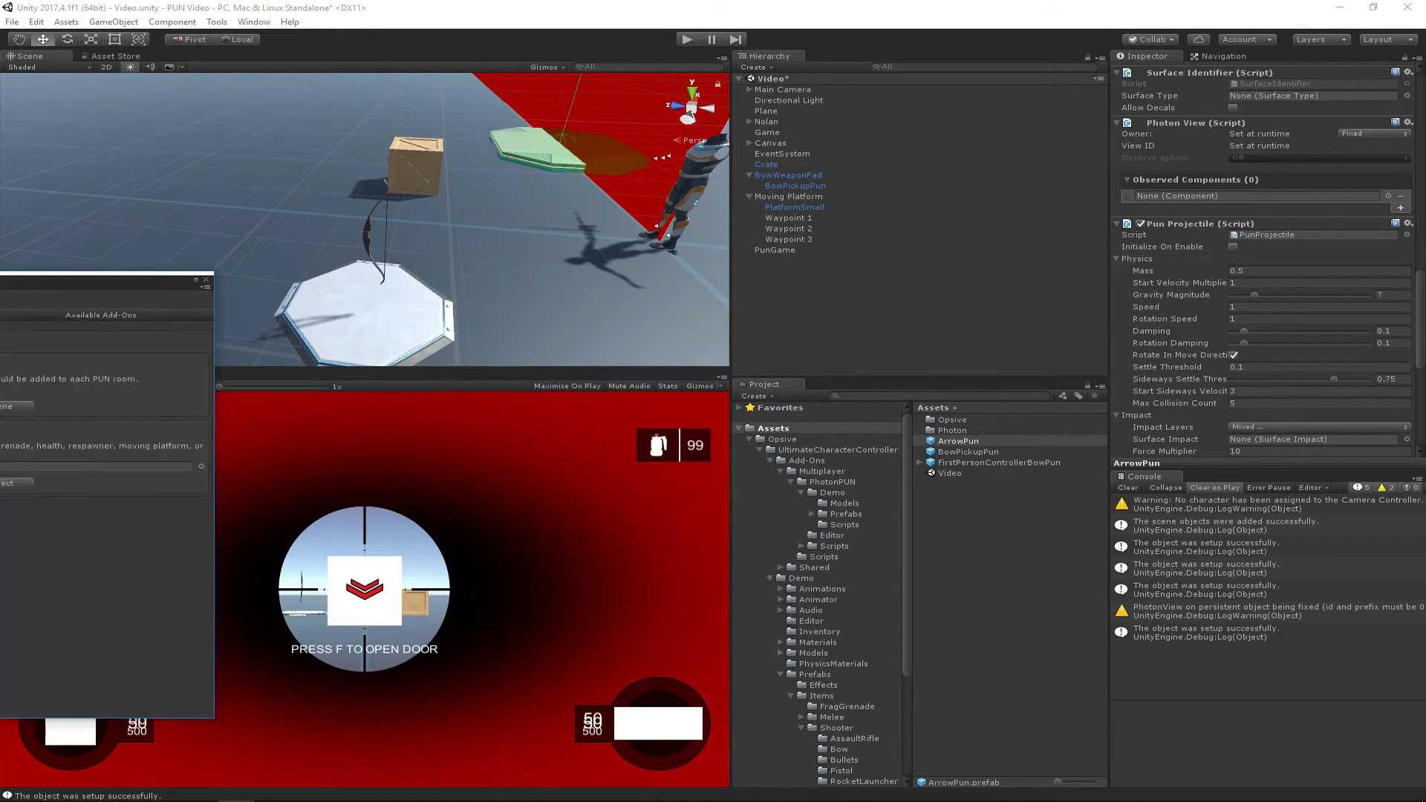
# Step: Set the Projectile of FirstPersonControllerBowPun's Shootable Weapon component to the ArrowPun prefab
pyautogui.click(979, 453)
pyautogui.click(1021, 461)
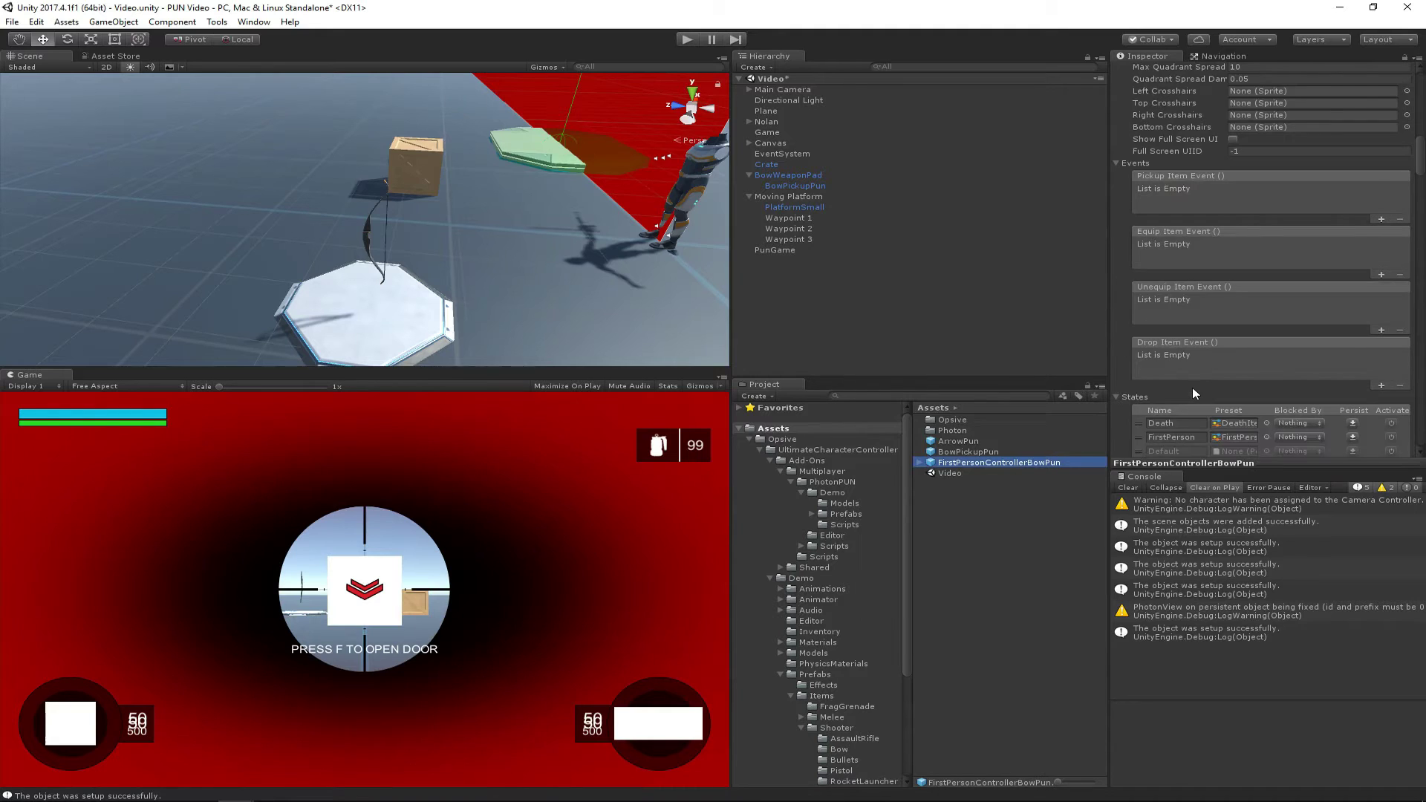
pyautogui.scroll(-10, 1192, 390)
pyautogui.scroll(-15, 1192, 386)
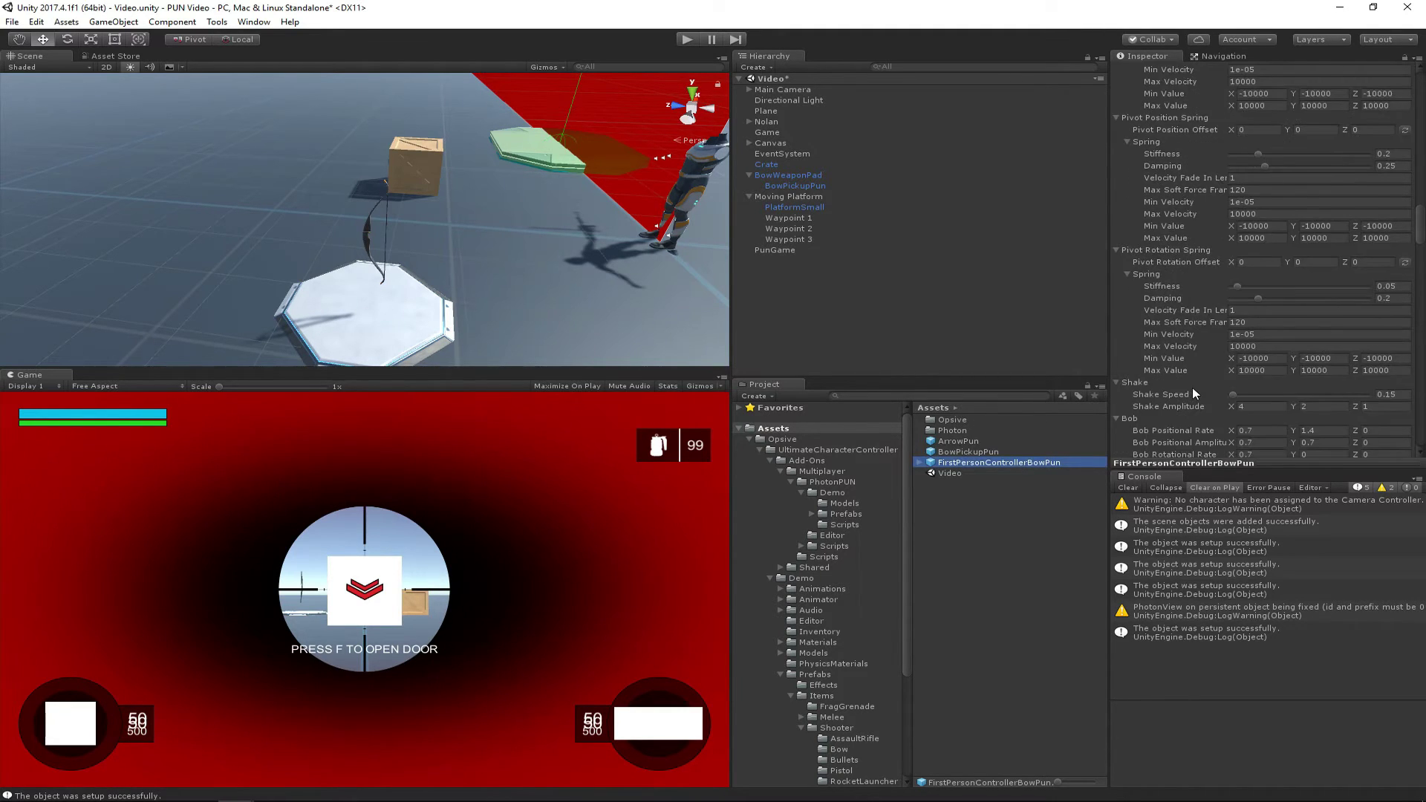
pyautogui.scroll(-15, 1193, 392)
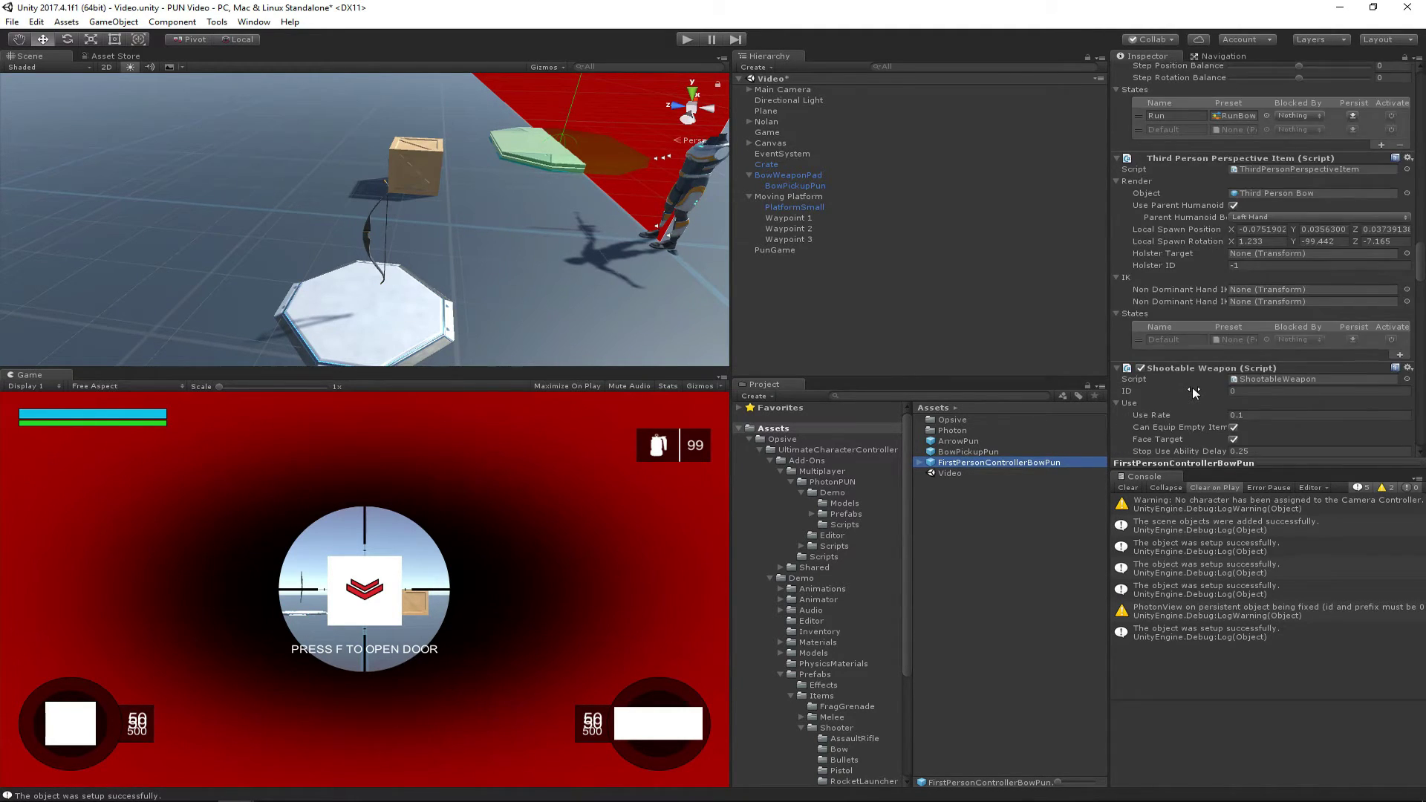
pyautogui.scroll(-6, 1191, 386)
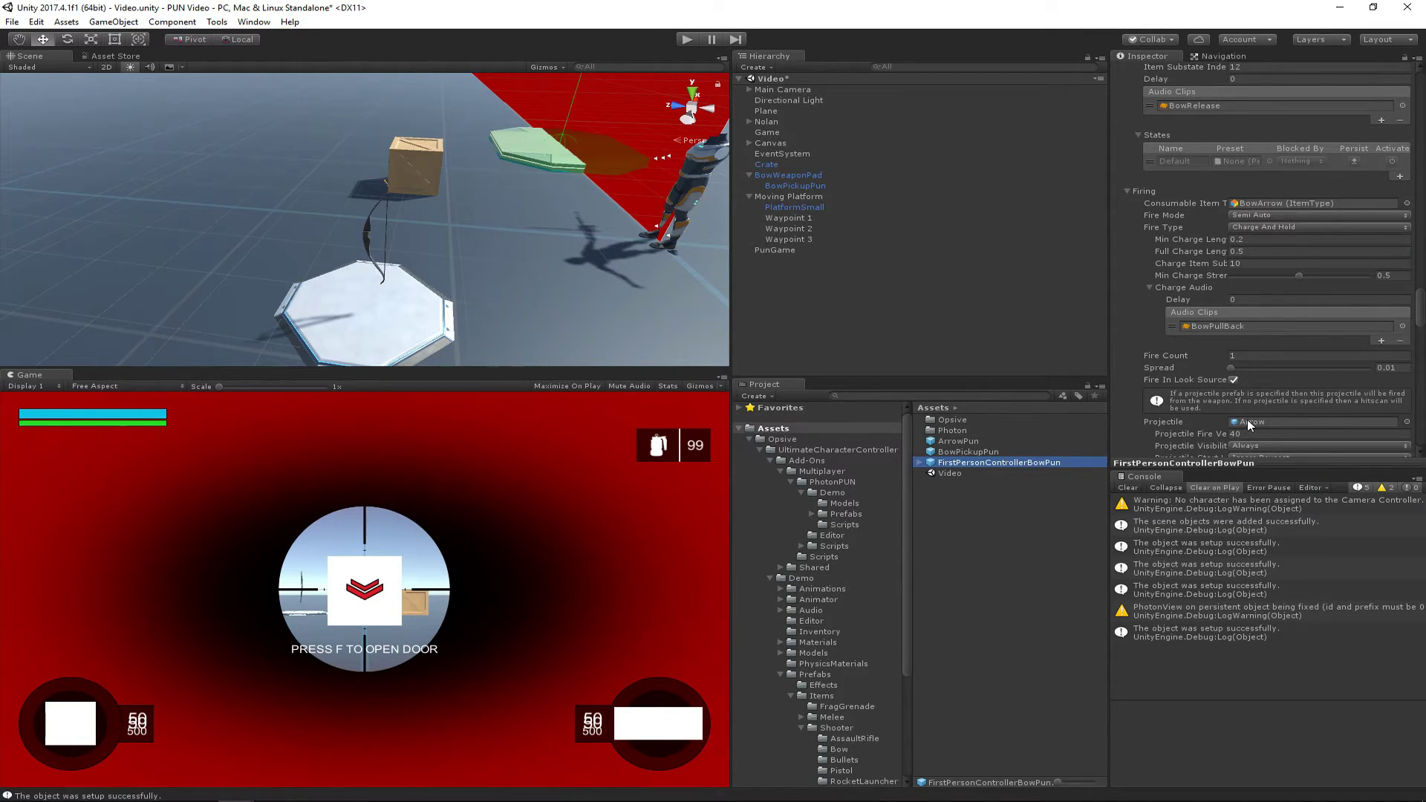
pyautogui.moveTo(963, 441); pyautogui.dragTo(1244, 428)
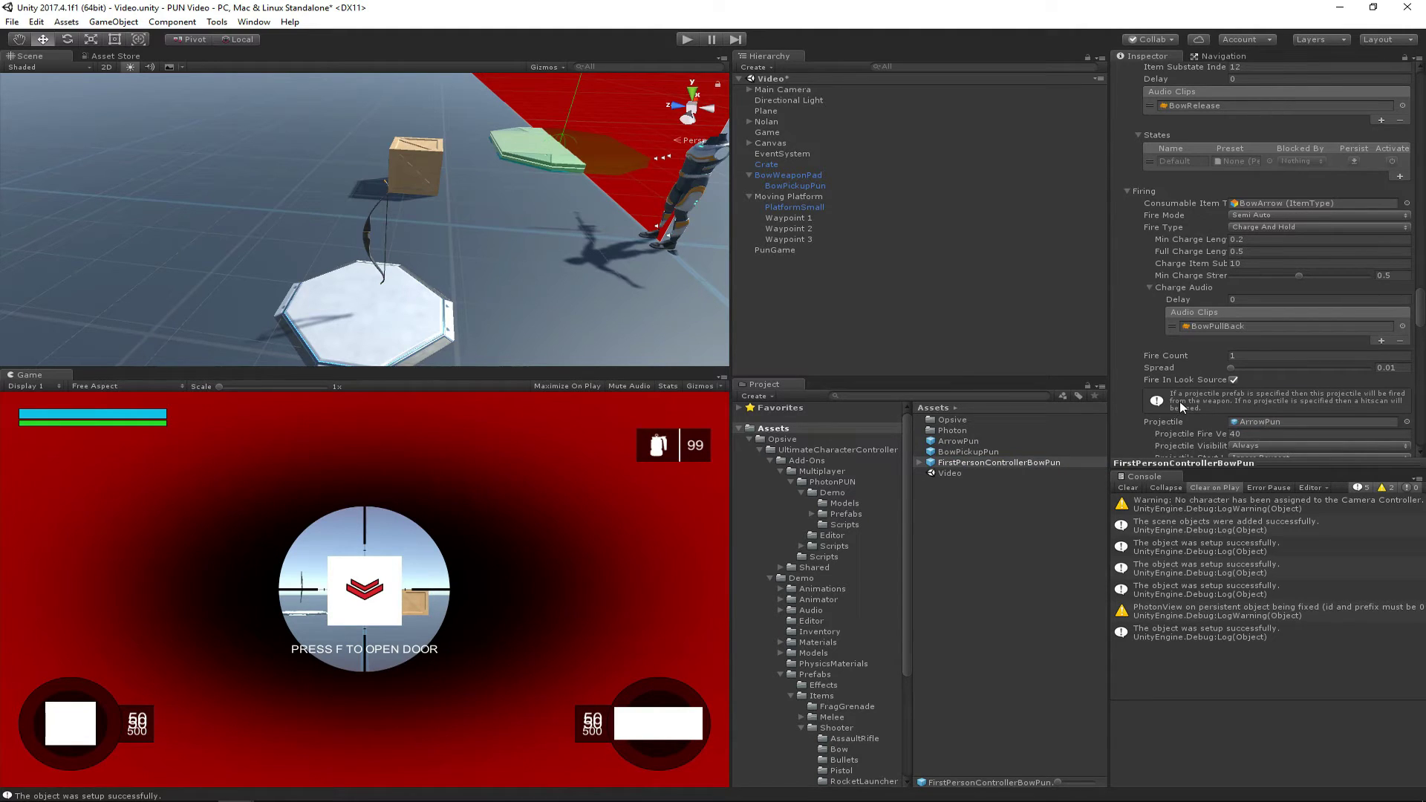
# Step: Set the PickupSet 0 item to FirstPersonControllerBowPun in Pun Item Pickup on both the scene's BowPickupPun and the BowPickupPun prefab
pyautogui.click(786, 183)
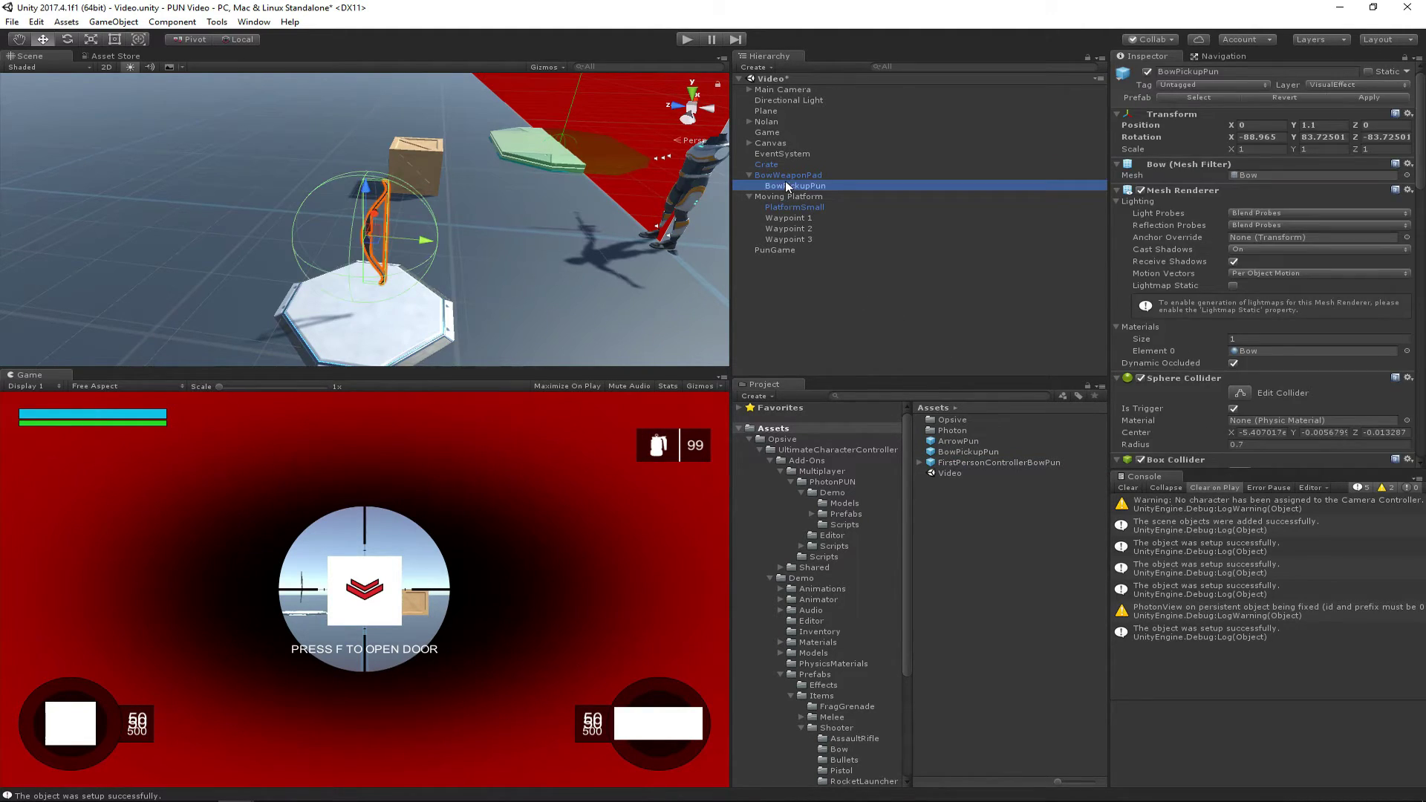
pyautogui.scroll(-3, 1259, 421)
pyautogui.scroll(-5, 1192, 333)
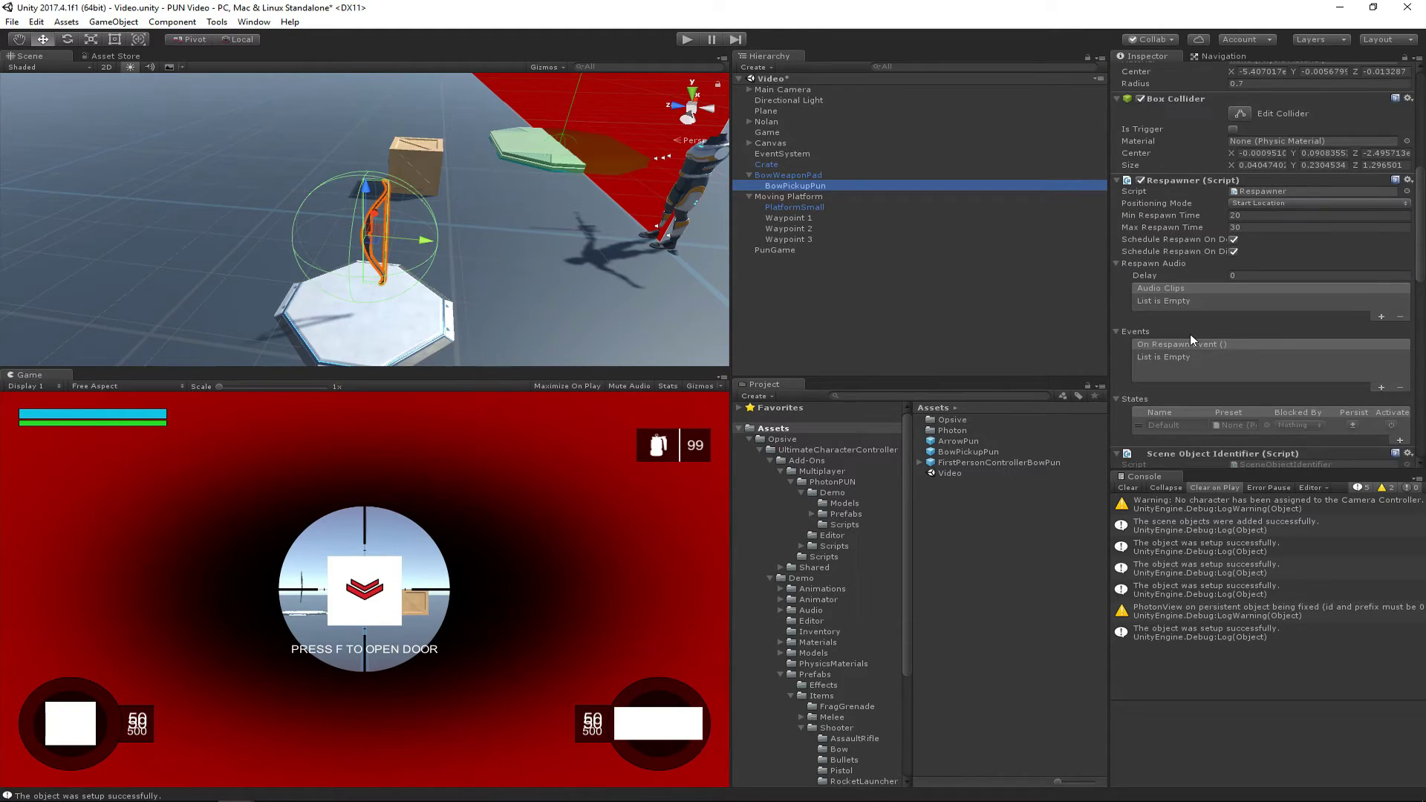
pyautogui.scroll(-2, 1240, 322)
pyautogui.scroll(-1, 1240, 321)
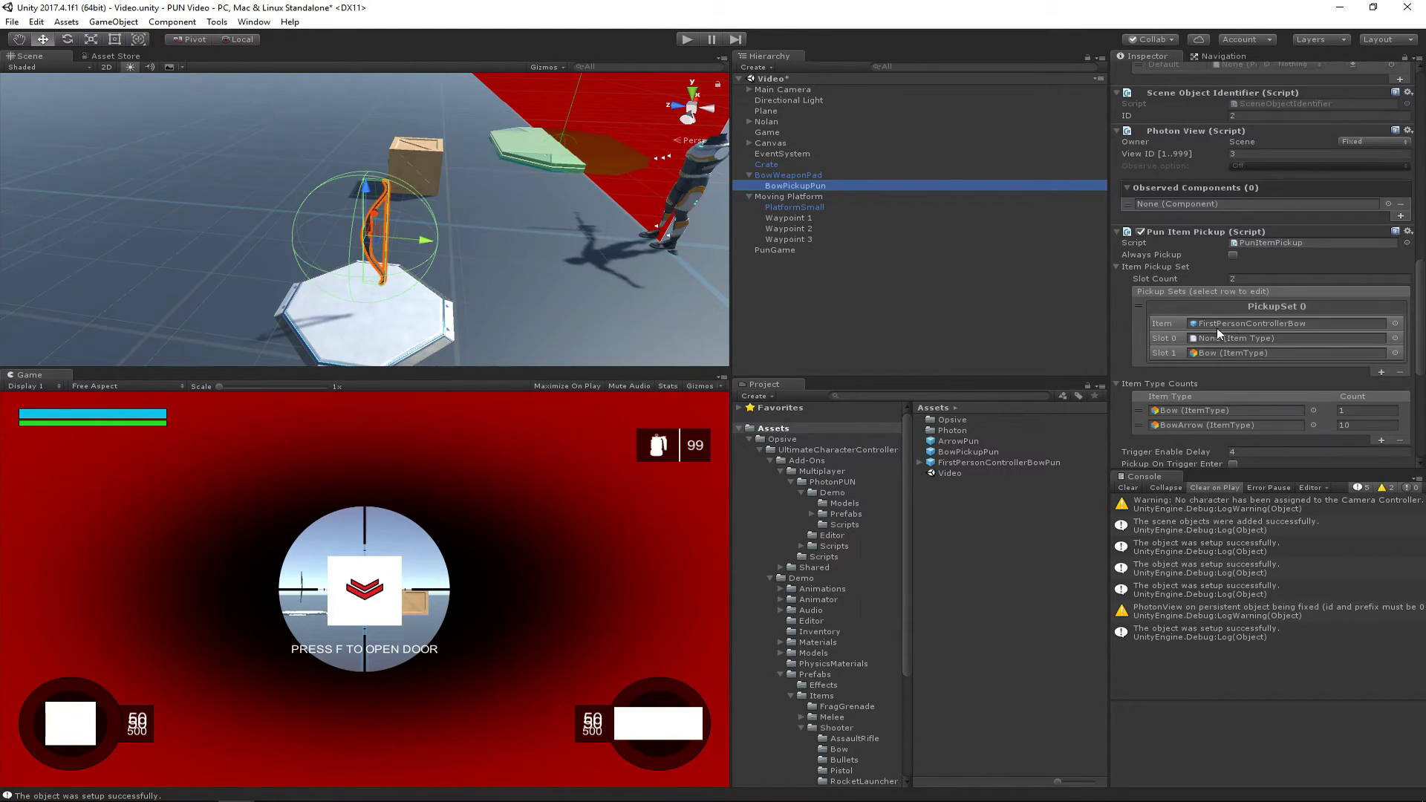
pyautogui.moveTo(986, 461); pyautogui.dragTo(1298, 321)
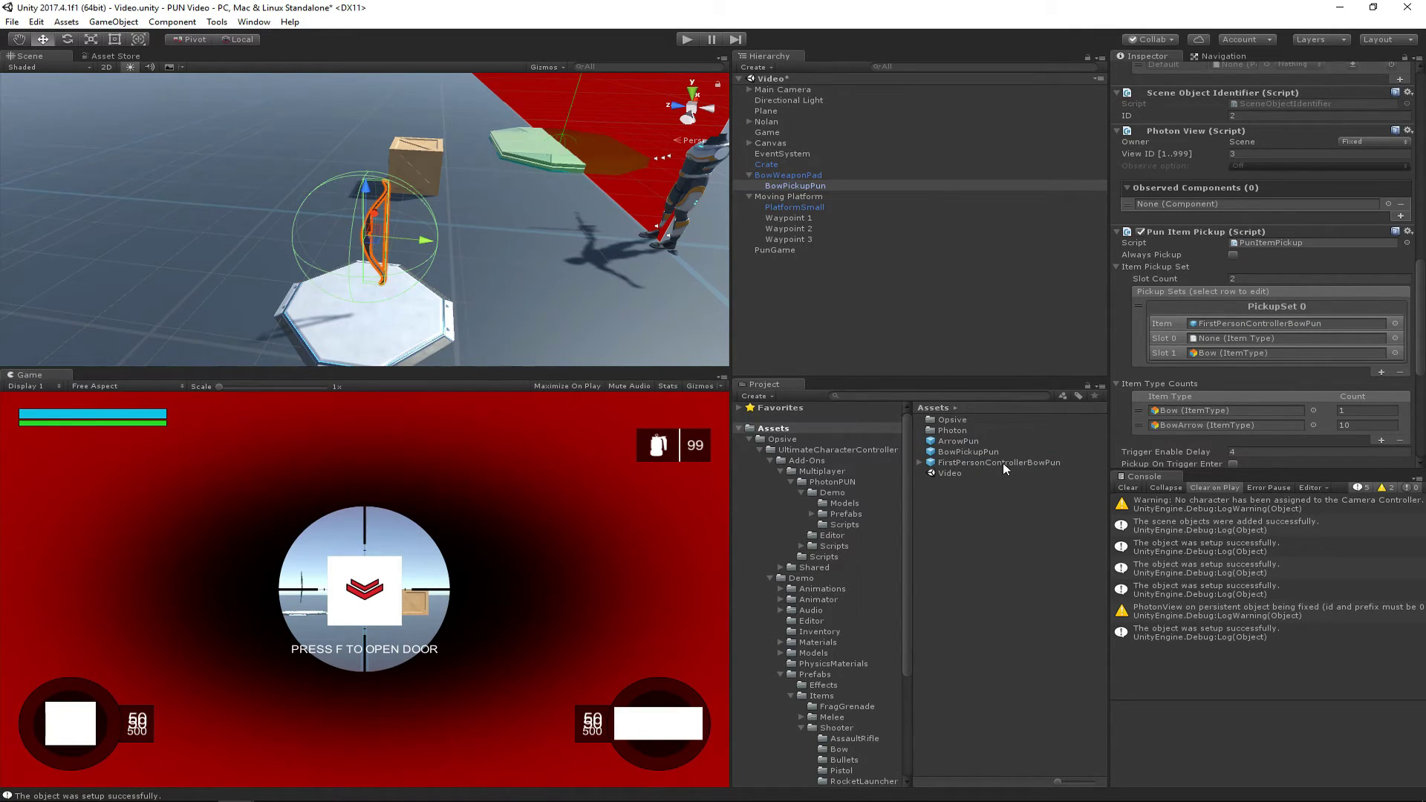
pyautogui.click(967, 451)
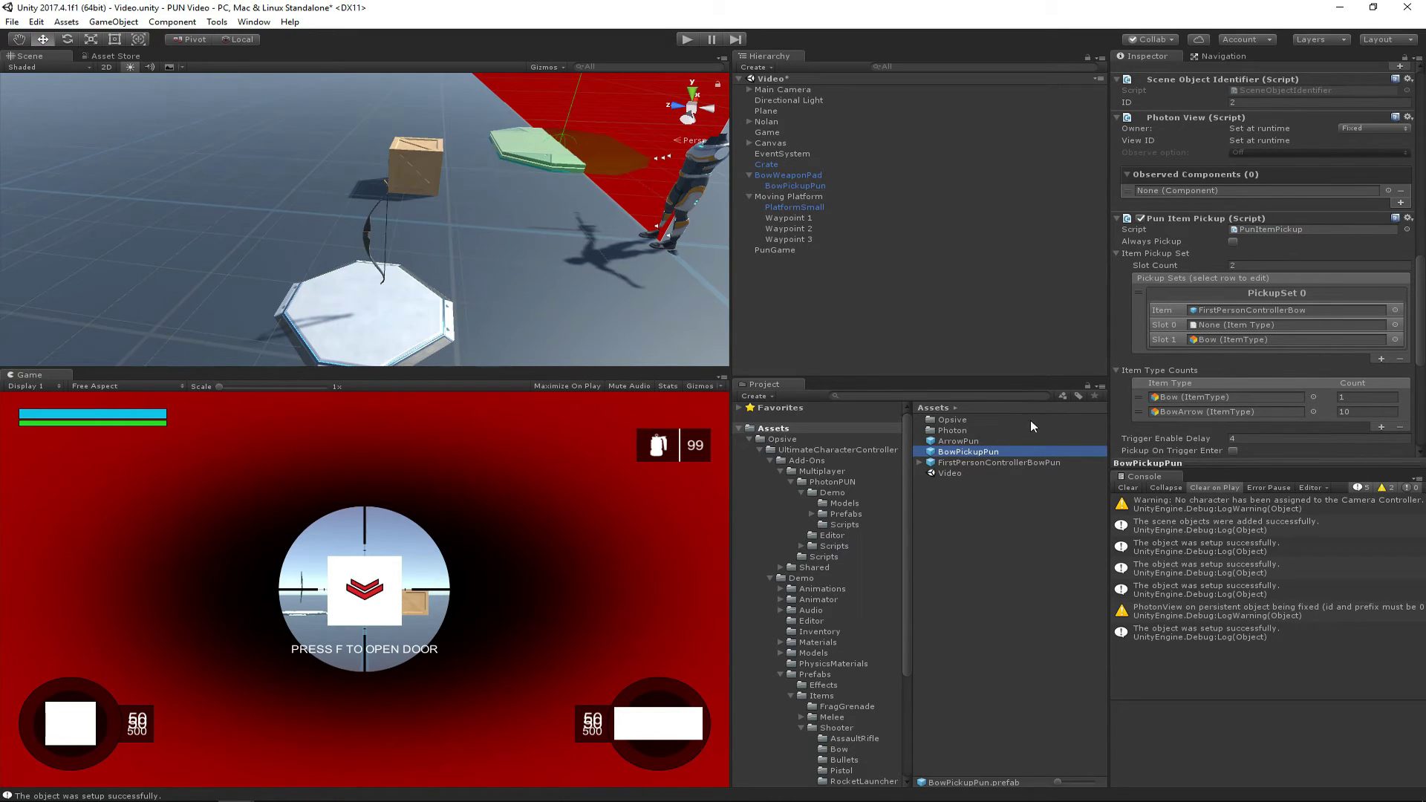
pyautogui.moveTo(1005, 459); pyautogui.dragTo(1278, 312)
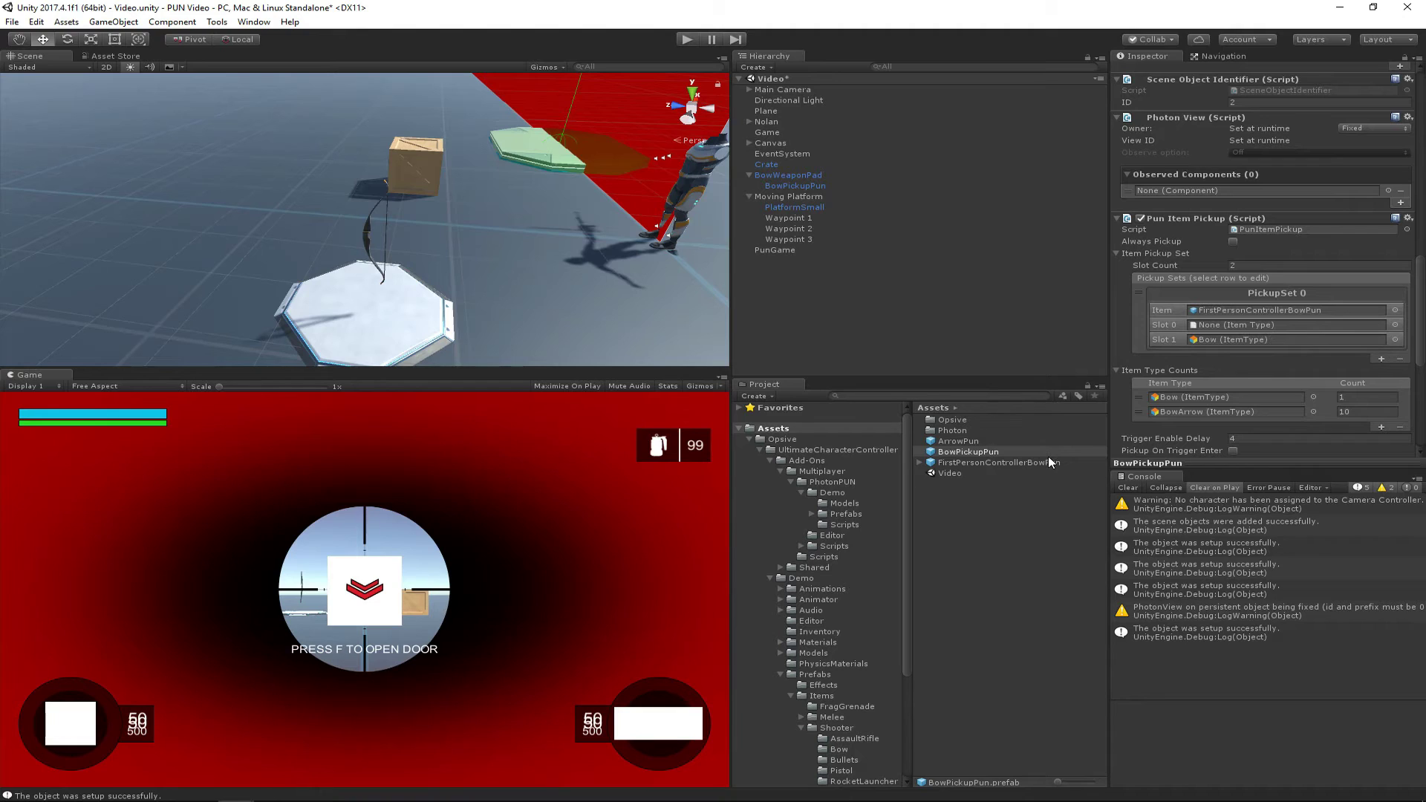
# Step: Add the ArrowPun and BowPickupPun prefabs to the Spawnable Prefabs of PunGame's Pun Object Pool
pyautogui.click(788, 250)
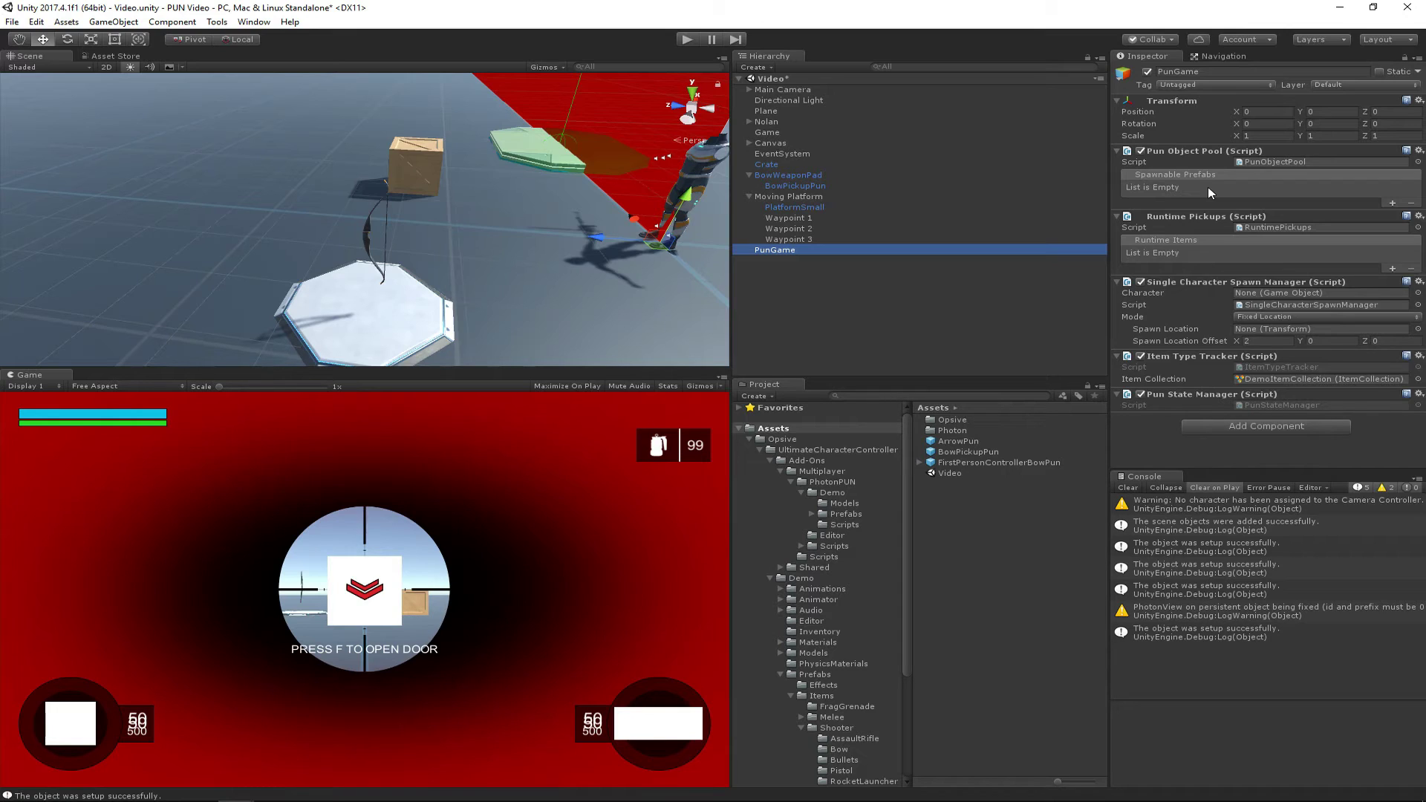
pyautogui.click(1394, 207)
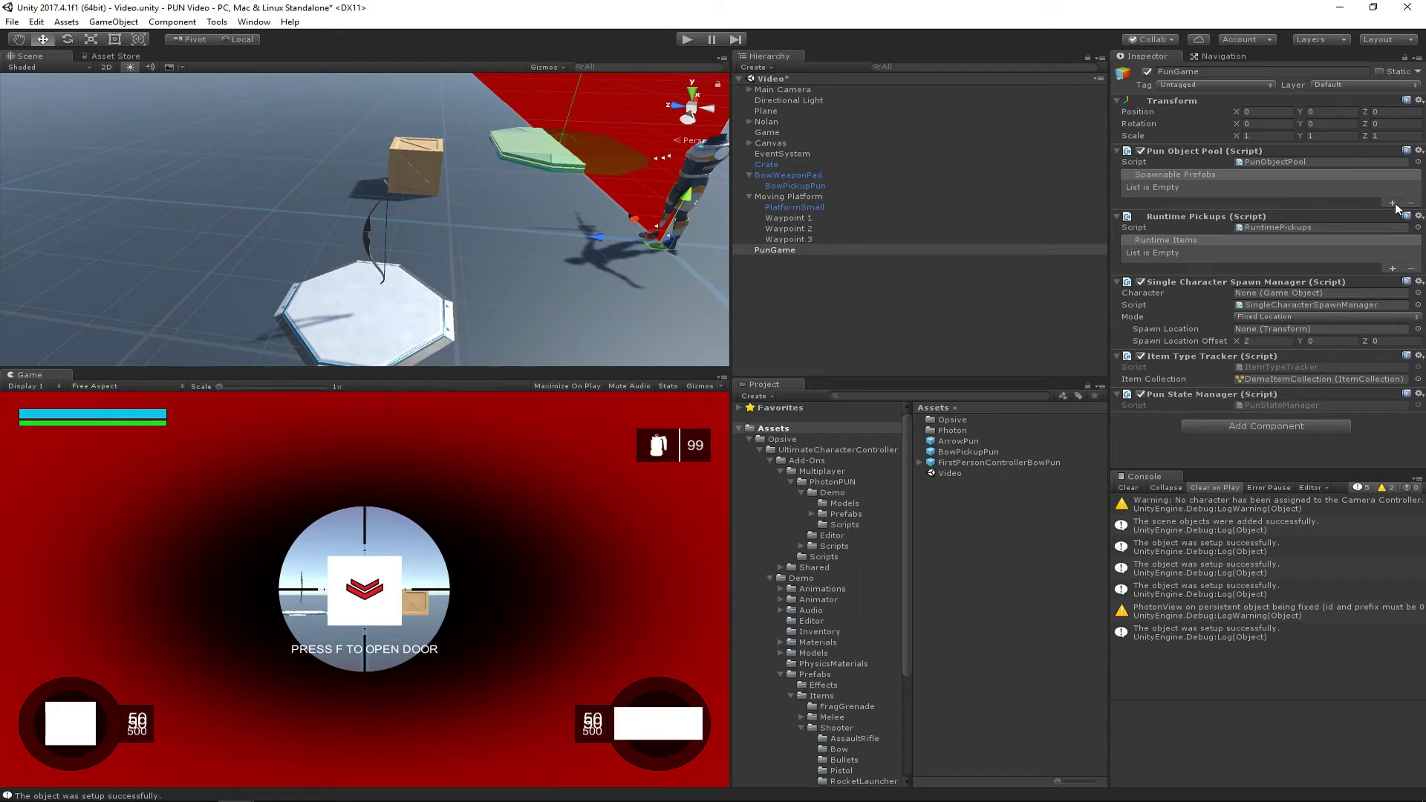
pyautogui.click(1392, 203)
pyautogui.moveTo(959, 441); pyautogui.dragTo(1182, 195)
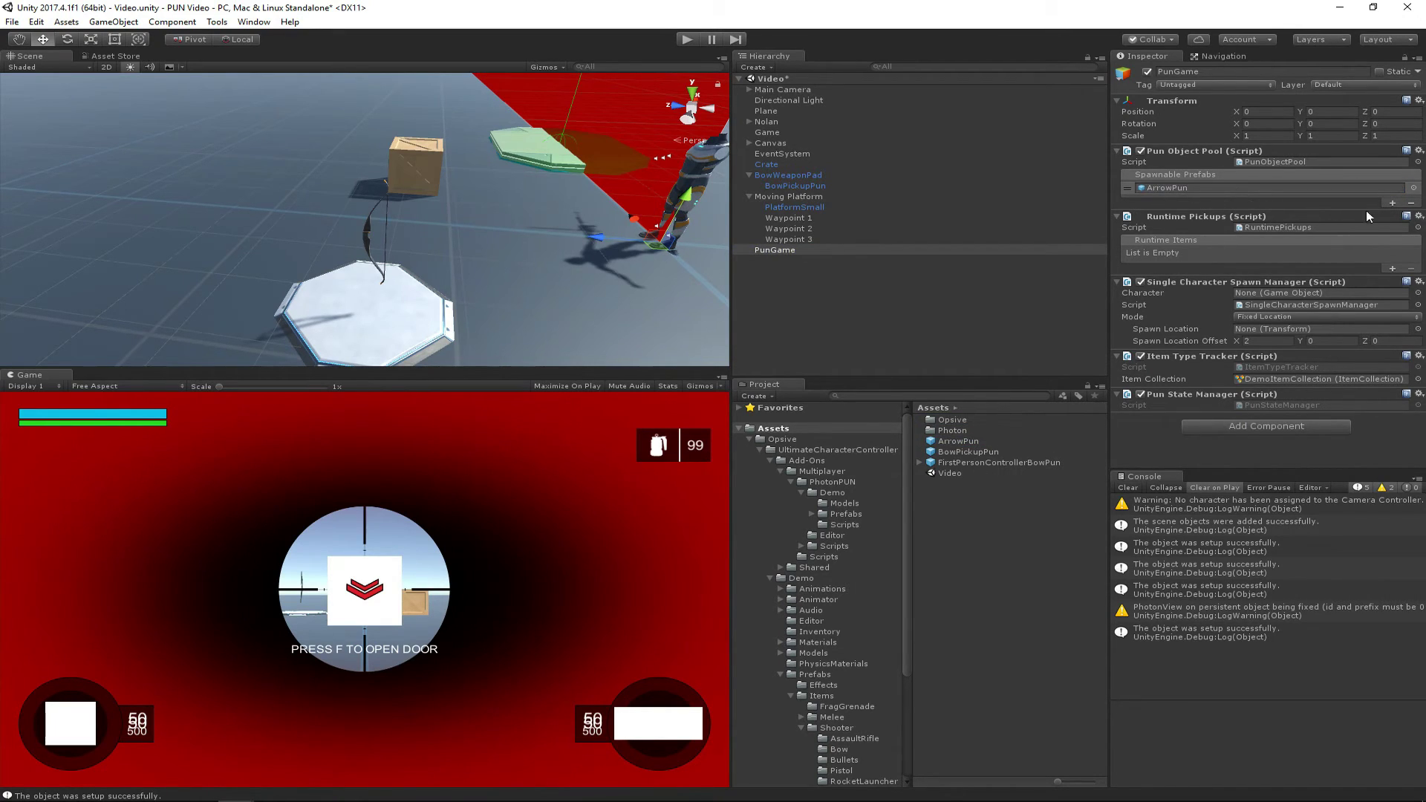
pyautogui.click(1392, 202)
pyautogui.moveTo(948, 451); pyautogui.dragTo(1195, 202)
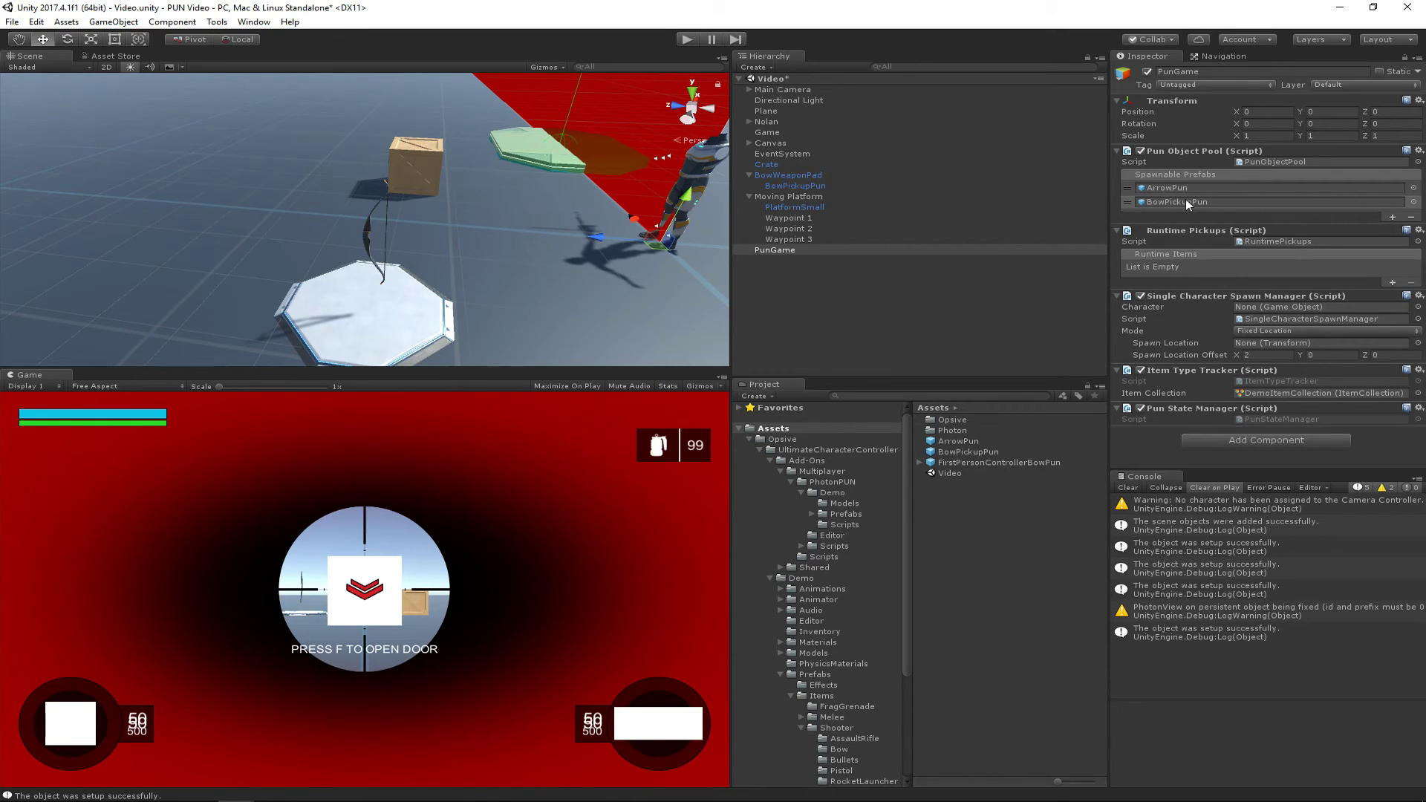
# Step: Add FirstPersonControllerBowPun to the Runtime Items of PunGame's Runtime Pickups component
pyautogui.click(1392, 282)
pyautogui.moveTo(1028, 465); pyautogui.dragTo(1200, 266)
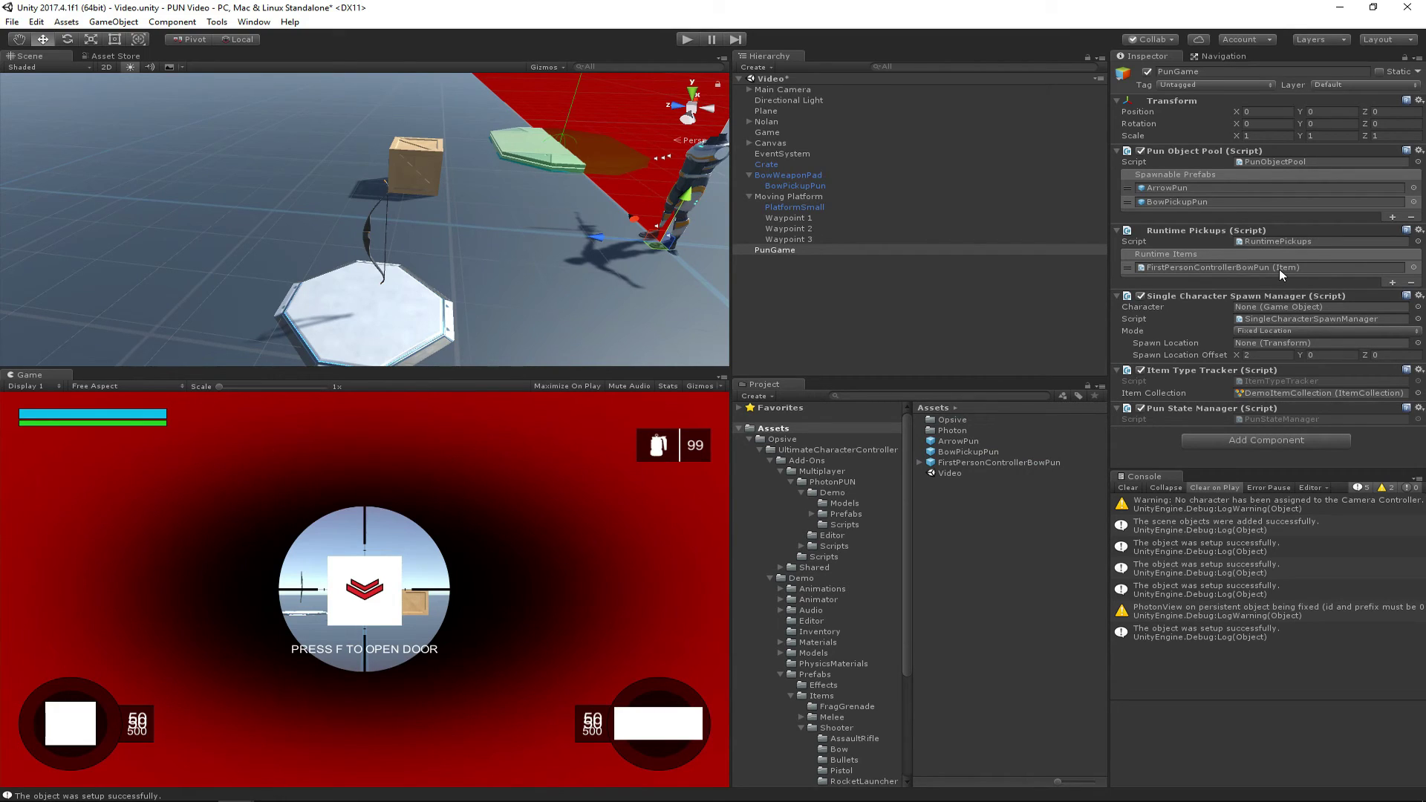
pyautogui.moveTo(661, 204); pyautogui.dragTo(541, 204, button='middle')
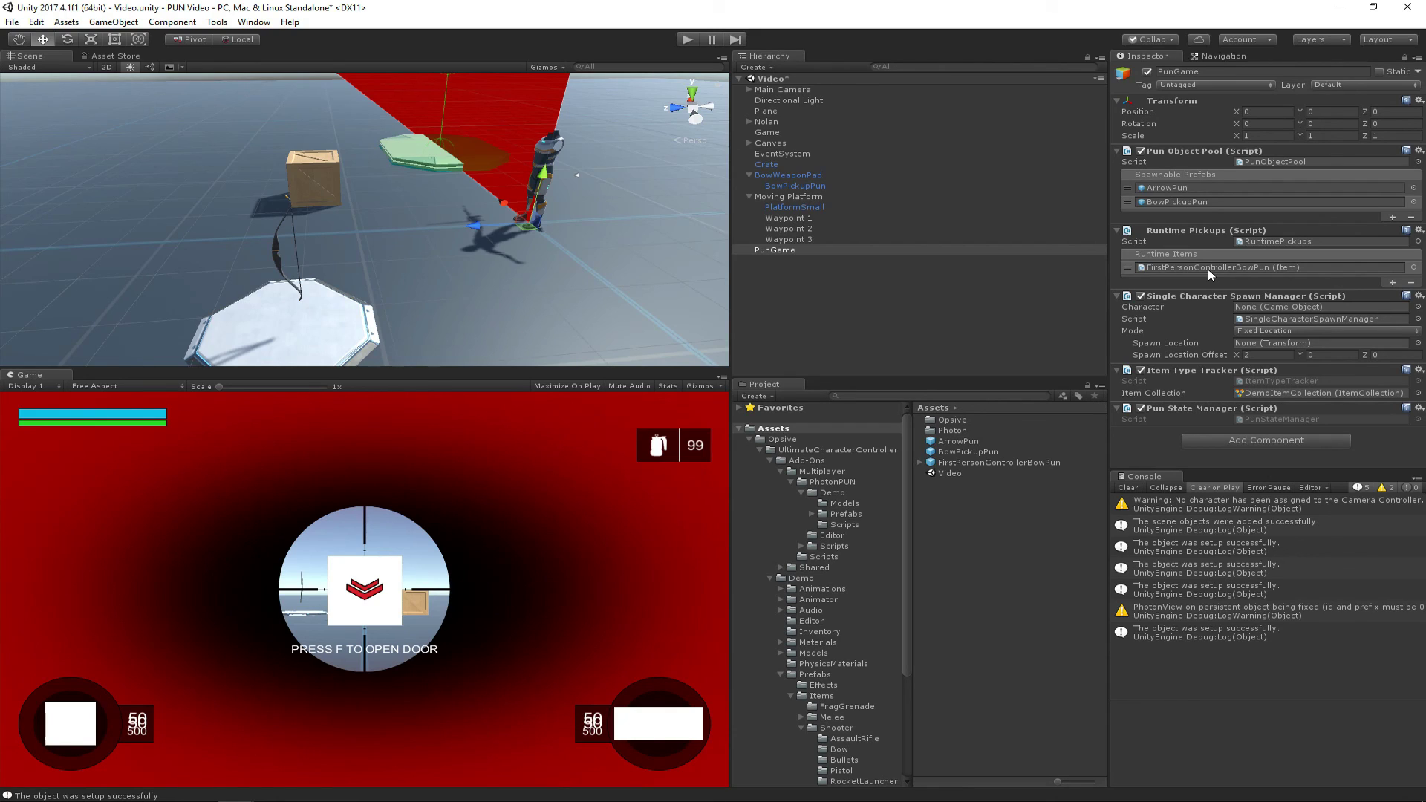
pyautogui.click(856, 304)
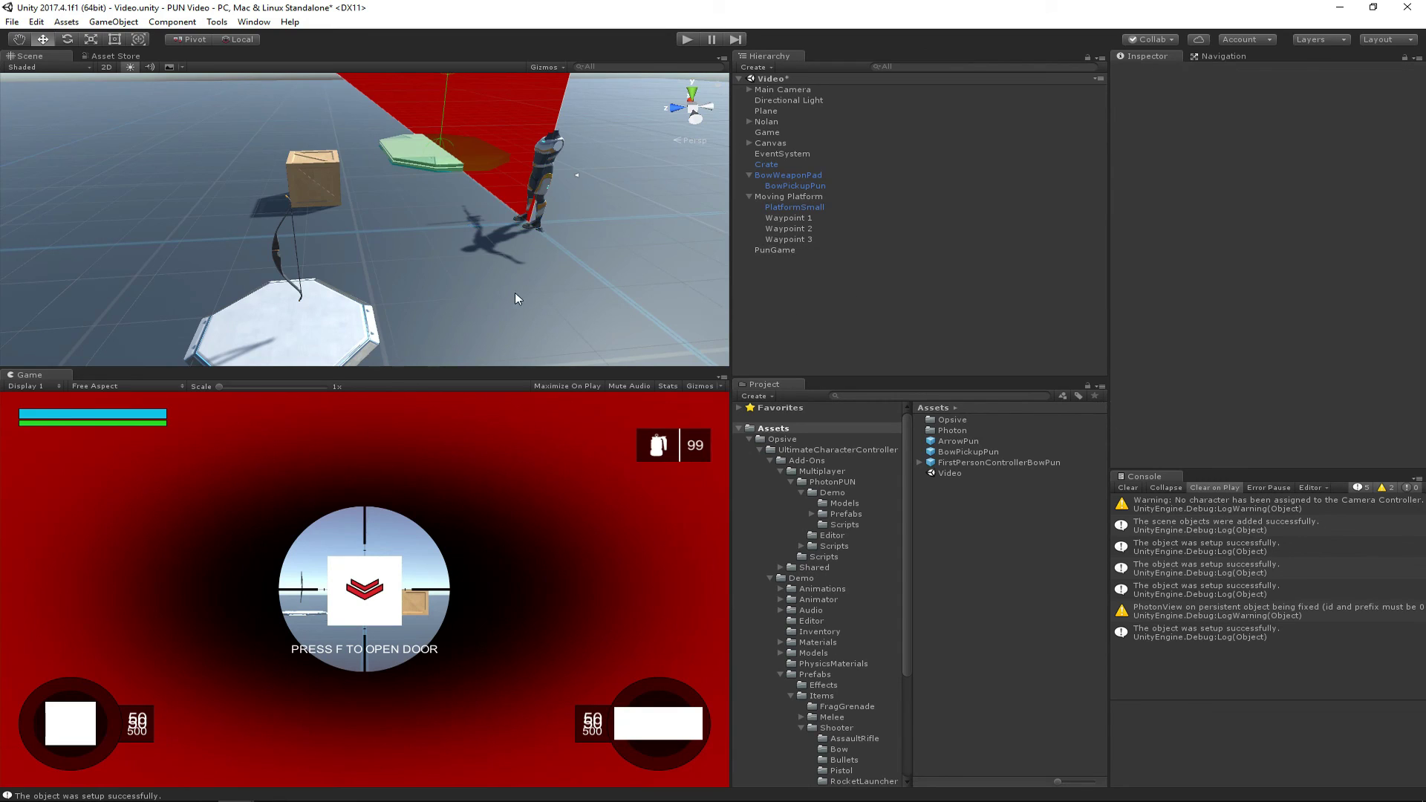
pyautogui.moveTo(515, 292); pyautogui.dragTo(516, 280, button='right')
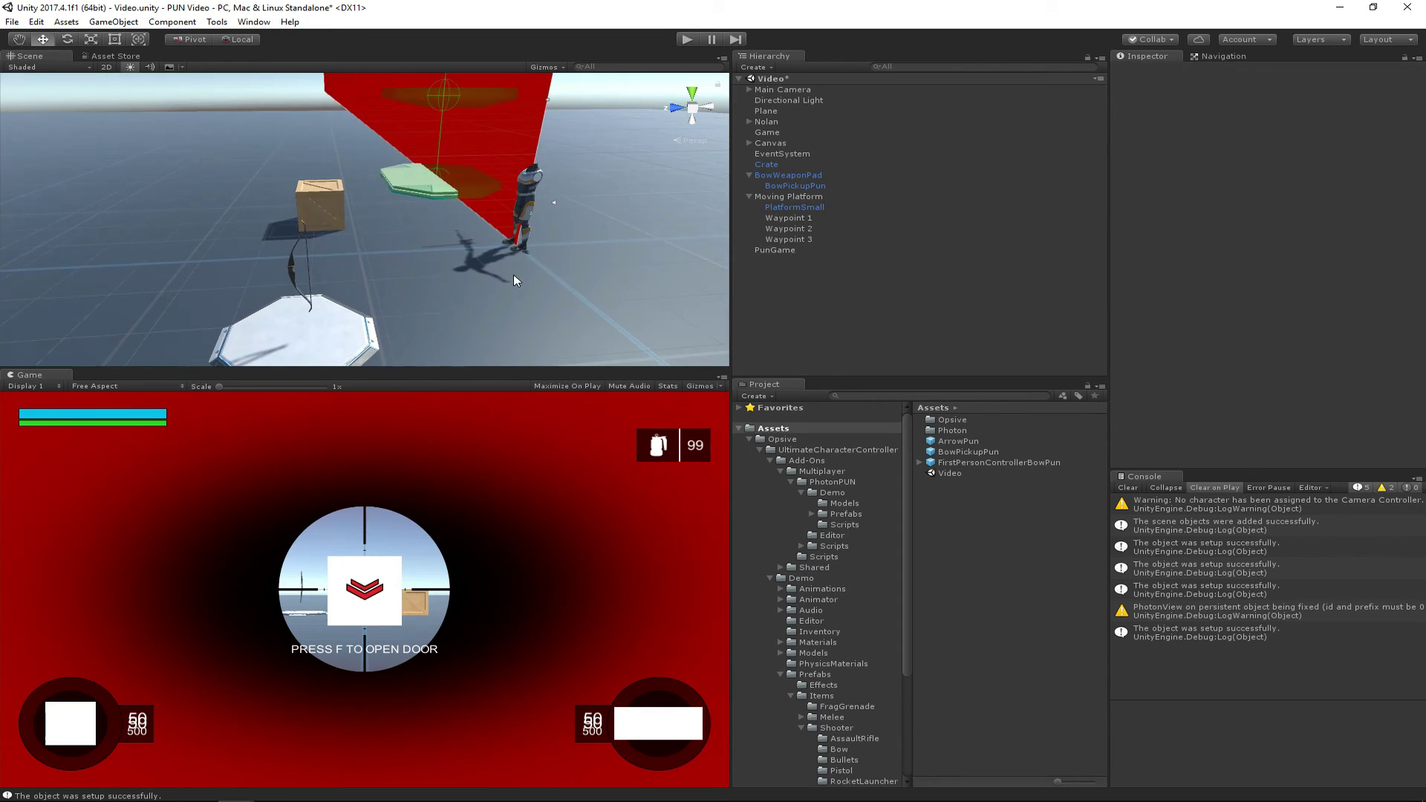